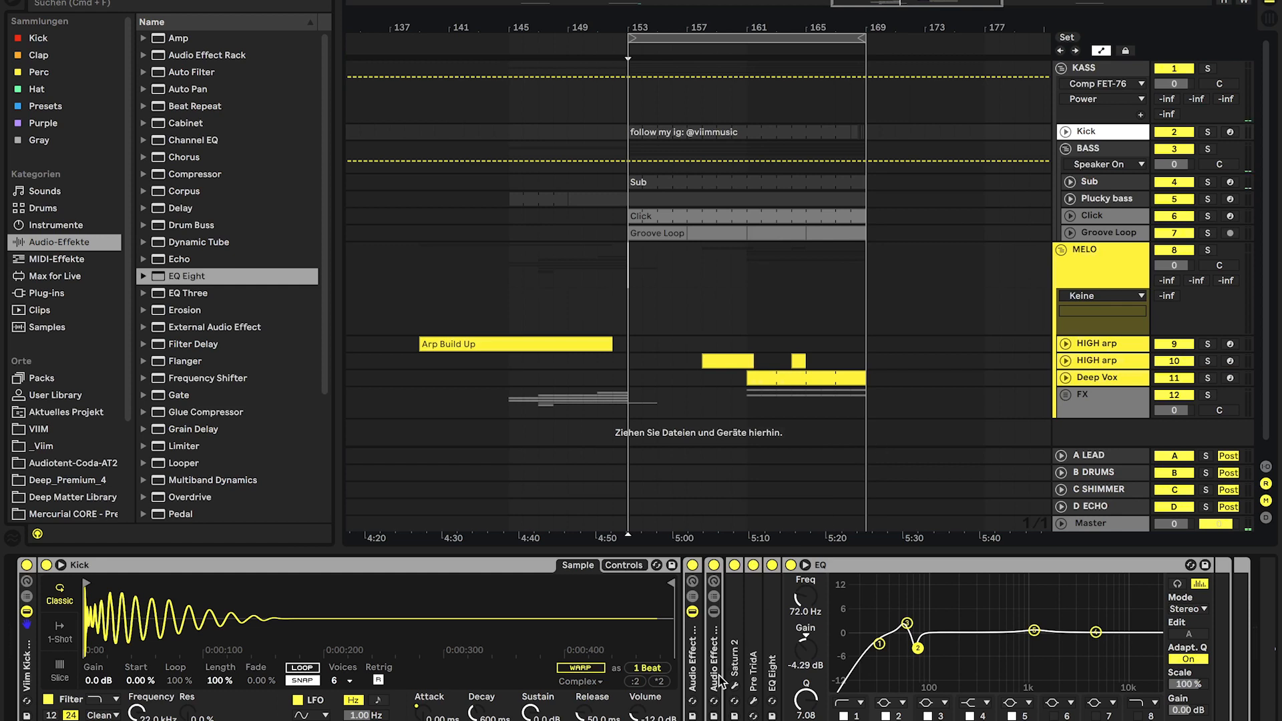
Step: Solo the Kick track and play it, comparing the sound with its whole effect chain switched off and on
{"action": "left_click", "coordinate": [700, 671]}
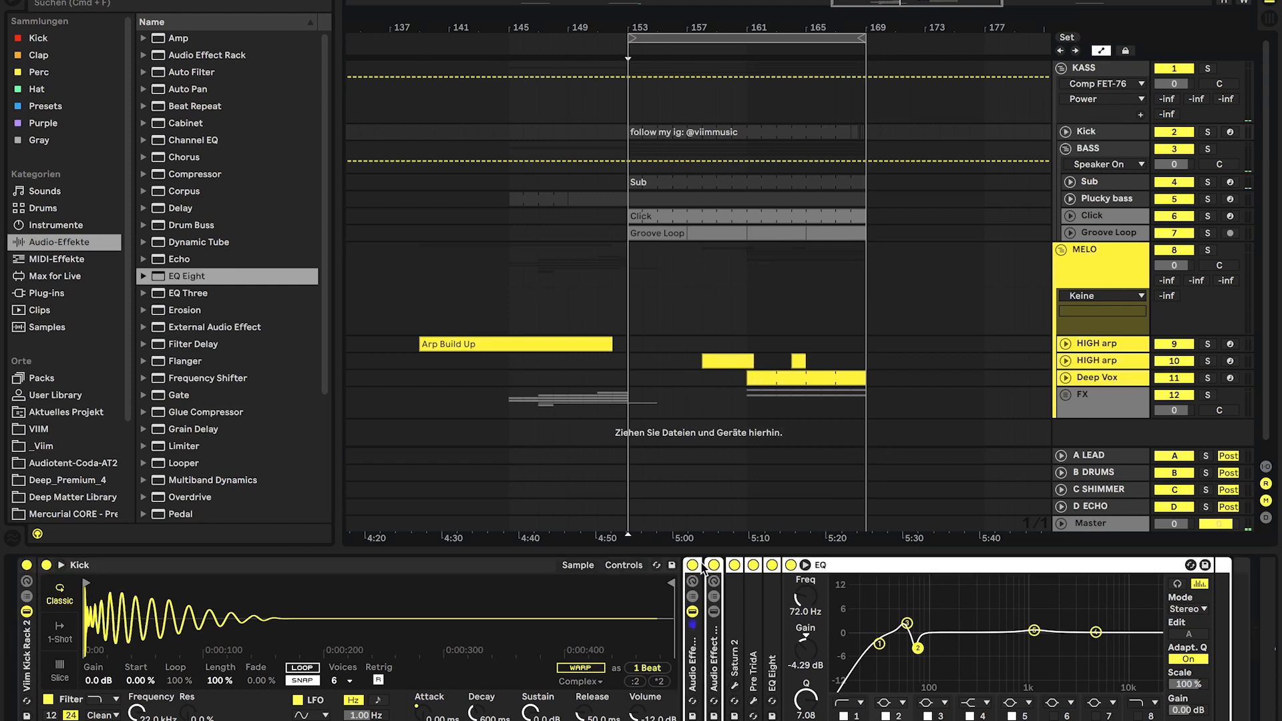
{"action": "left_click", "coordinate": [693, 565]}
{"action": "left_click", "coordinate": [1208, 133]}
{"action": "key", "text": "space"}
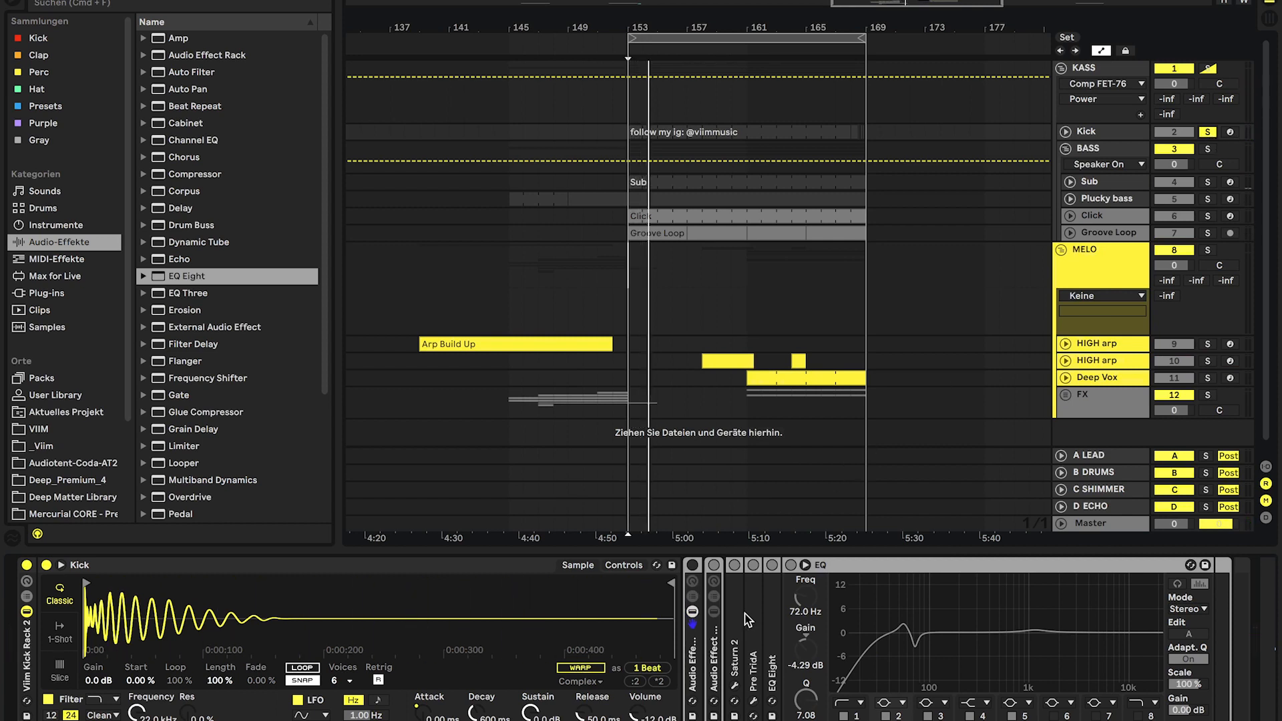
{"action": "left_click", "coordinate": [692, 565]}
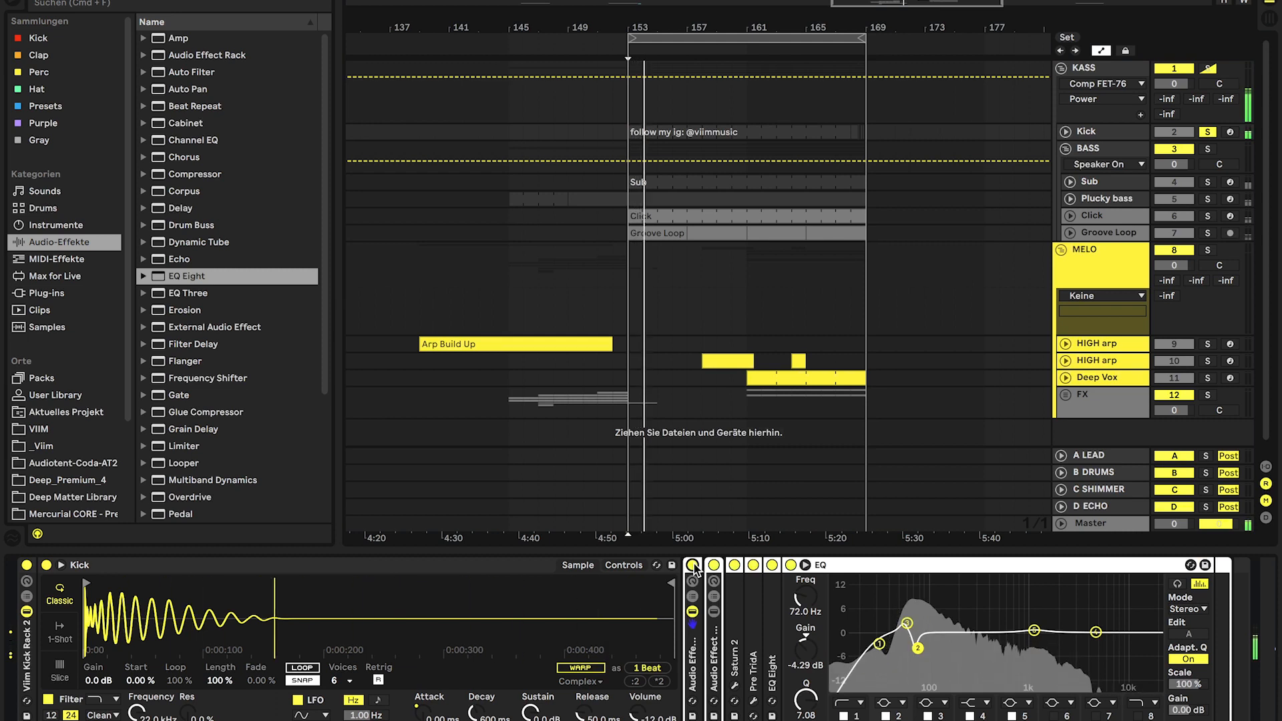
{"action": "left_click", "coordinate": [693, 565]}
{"action": "left_click", "coordinate": [692, 565]}
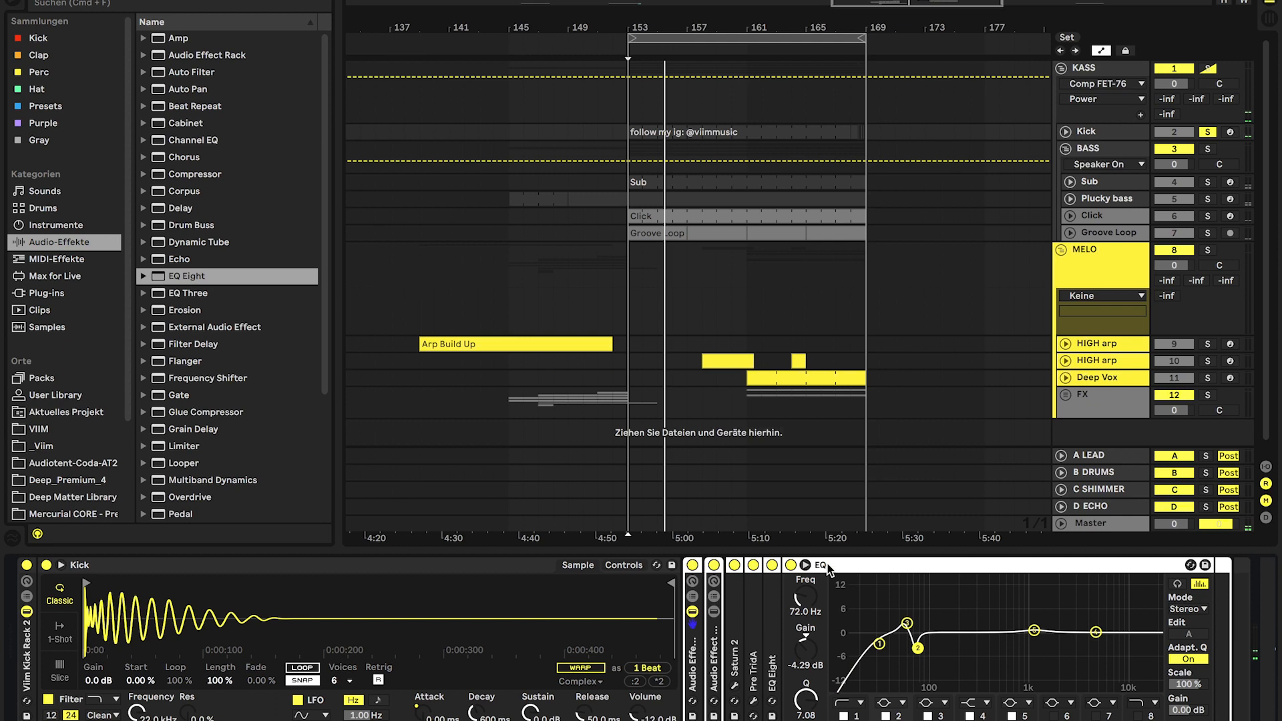
Step: Open the Pre 1973 plug-in on the Kick and audition the kick with the plug-in bypassed and active
{"action": "left_click", "coordinate": [754, 566]}
{"action": "left_click", "coordinate": [762, 566]}
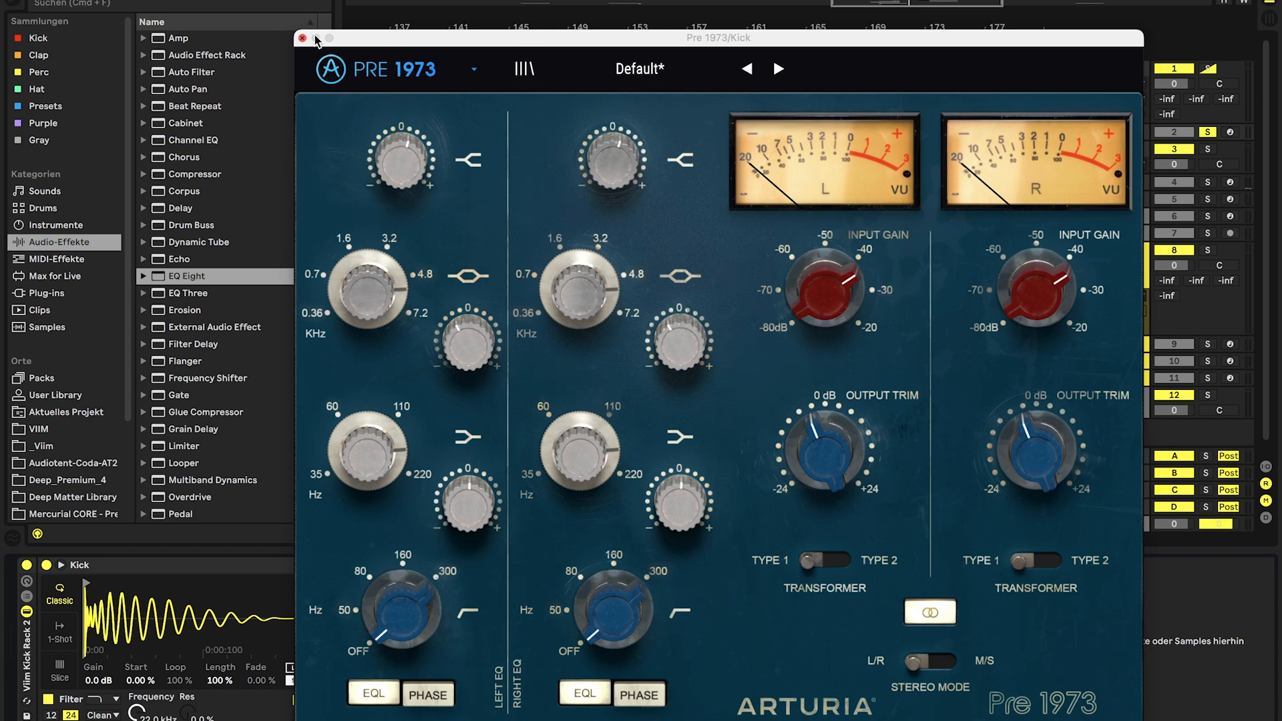
{"action": "key", "text": "space"}
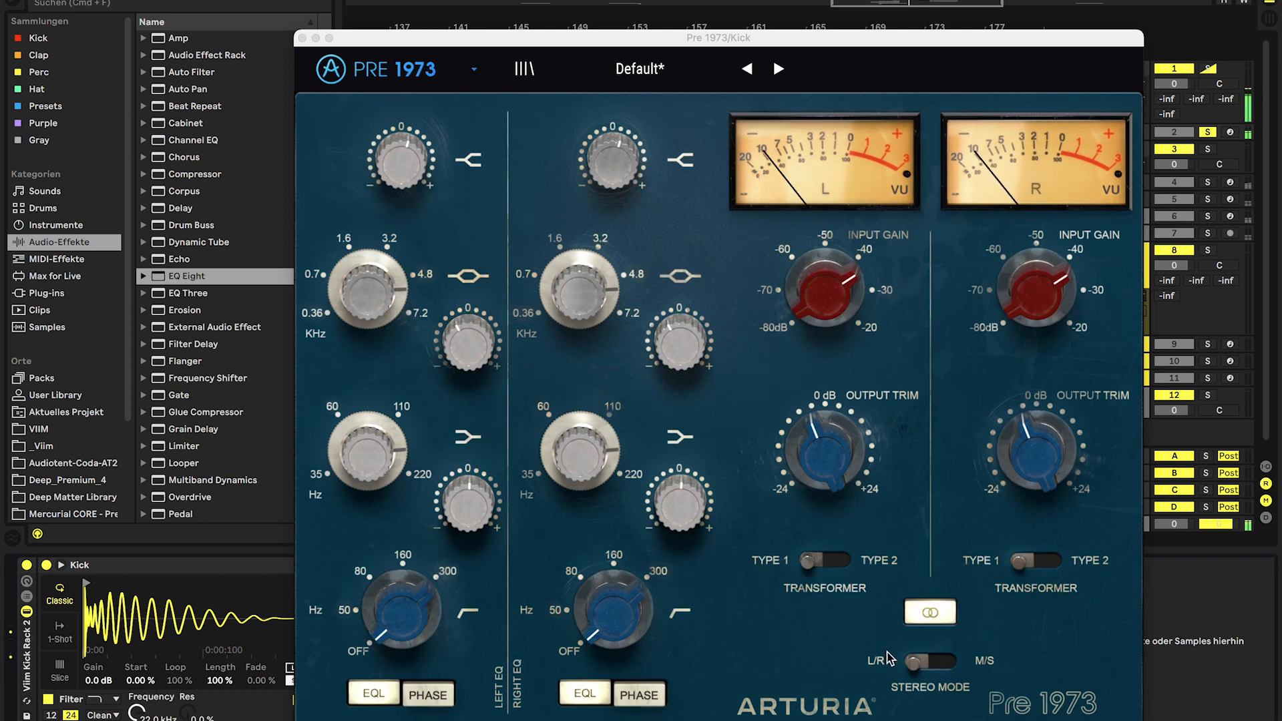
{"action": "key", "text": "0"}
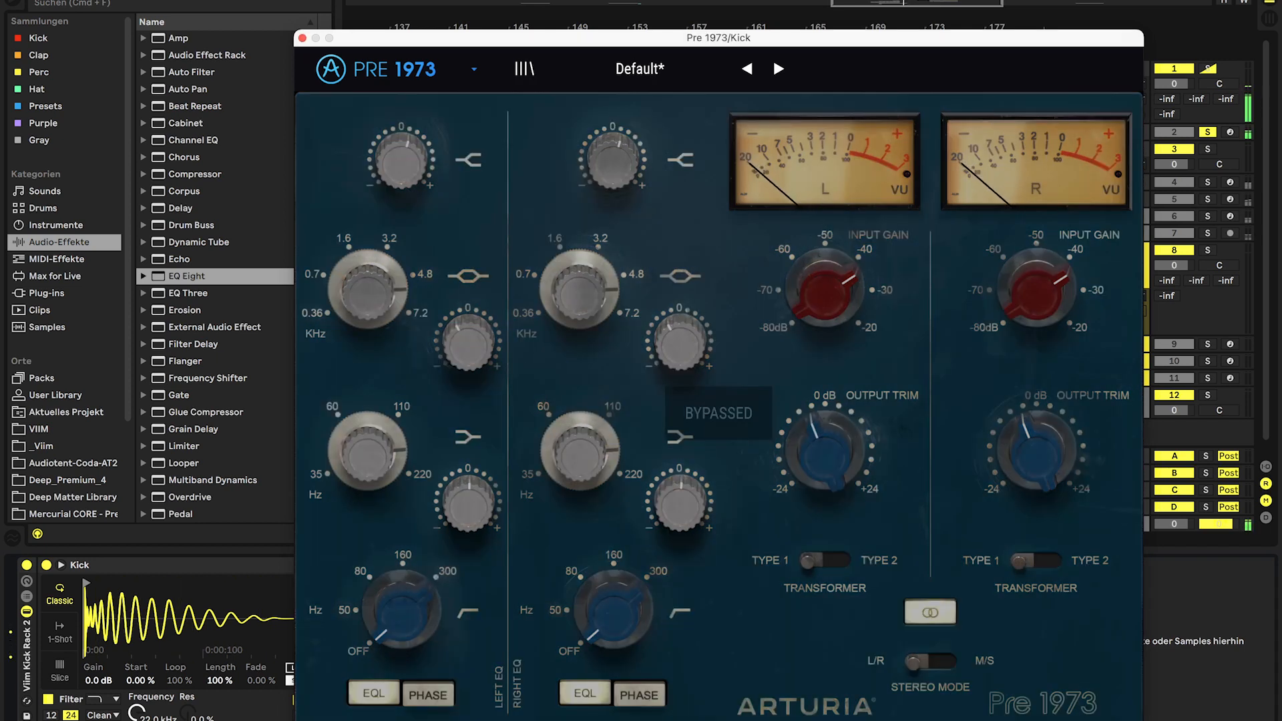
{"action": "key", "text": "0"}
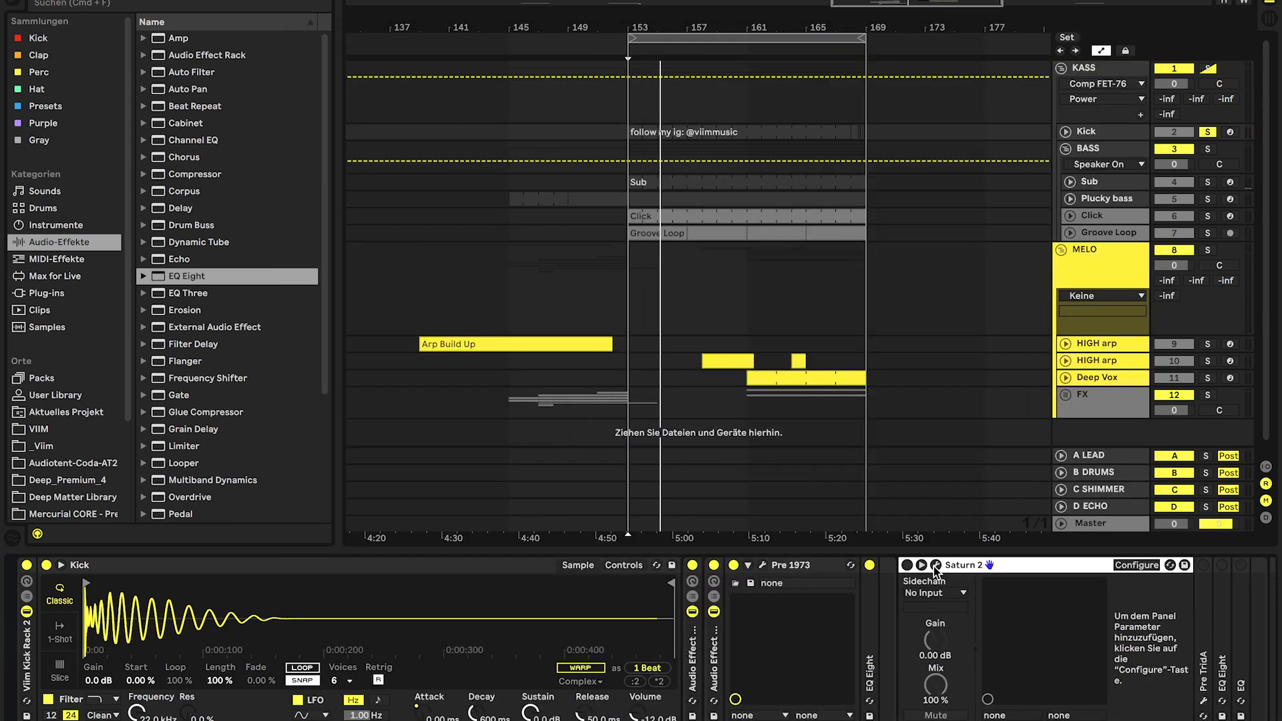
Step: Open Saturn 2 on the Kick, audition its saturation during playback, and close the plug-in window
{"action": "left_click", "coordinate": [936, 567]}
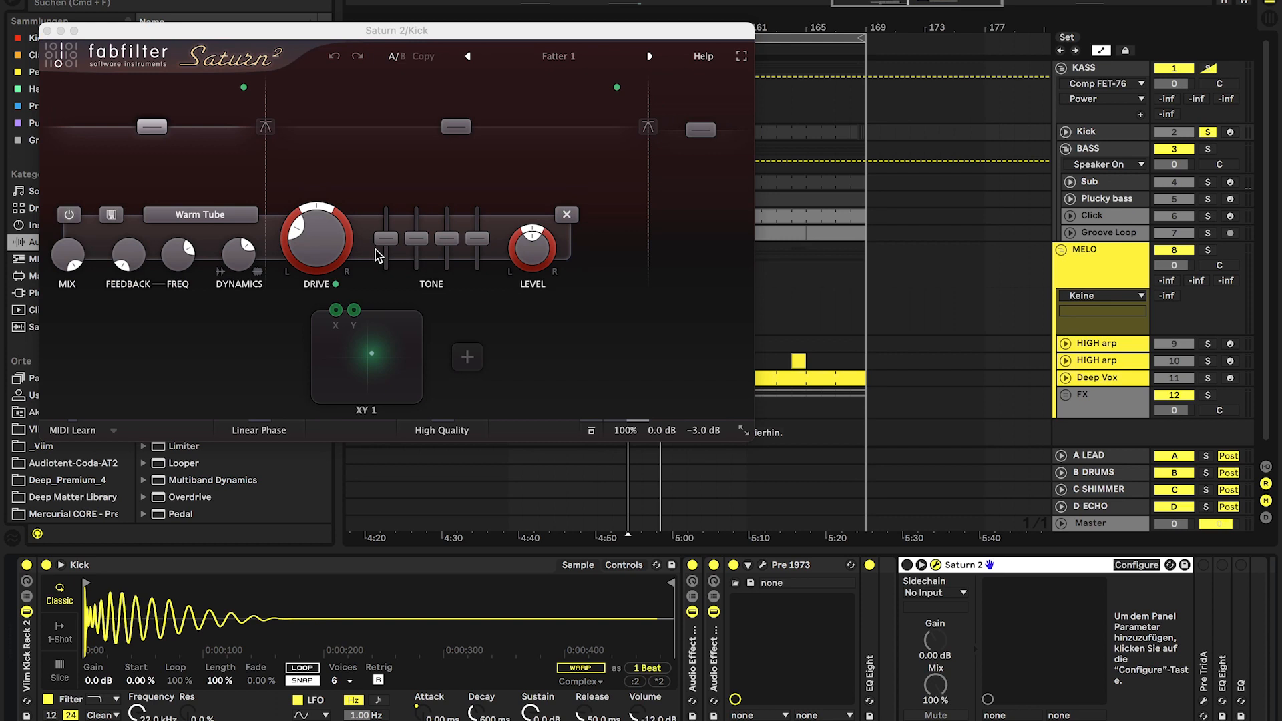
{"action": "key", "text": "space"}
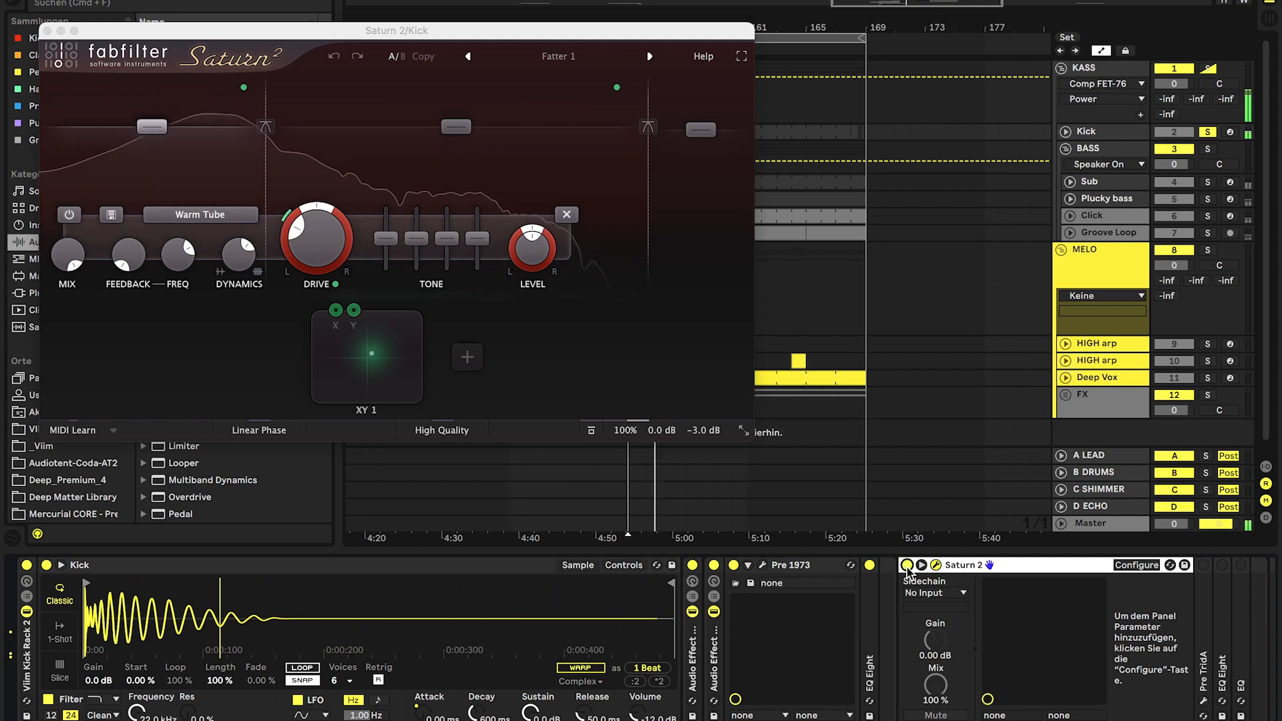
{"action": "left_click", "coordinate": [936, 566]}
{"action": "key", "text": "space"}
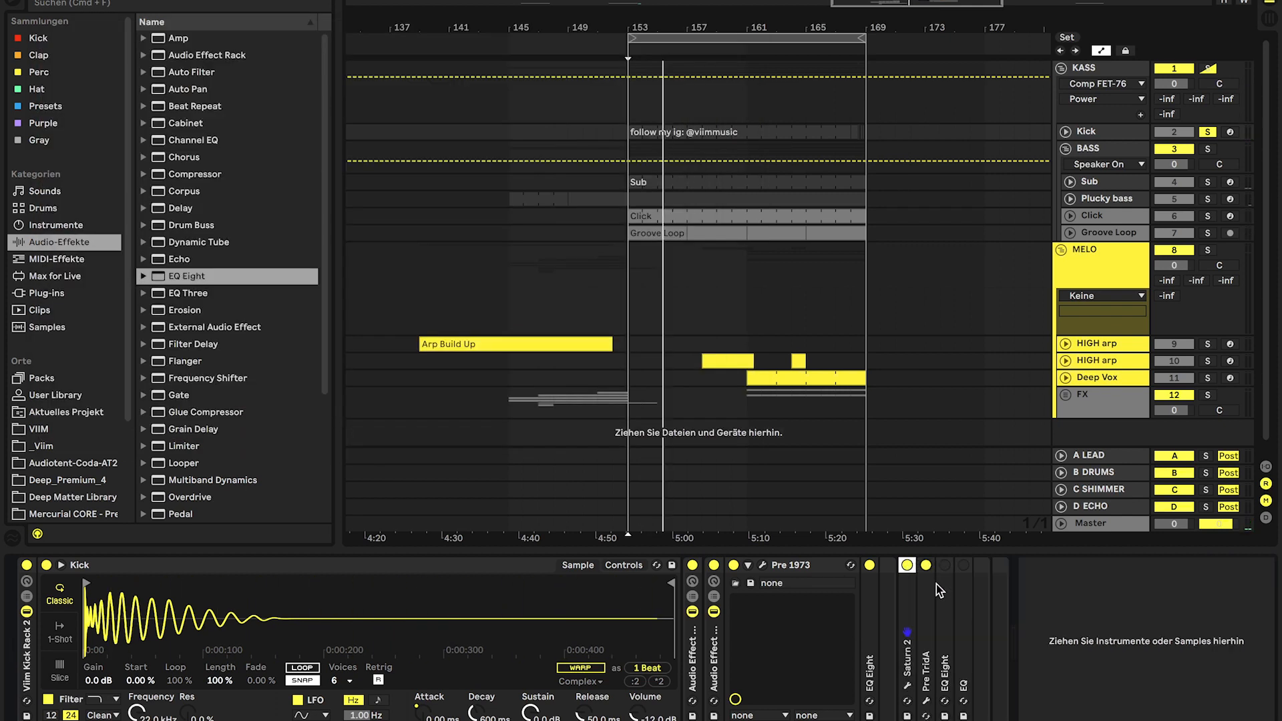
Step: Open Pre TridA on the Kick and compare the playing kick with the plug-in off and on
{"action": "left_click", "coordinate": [926, 701]}
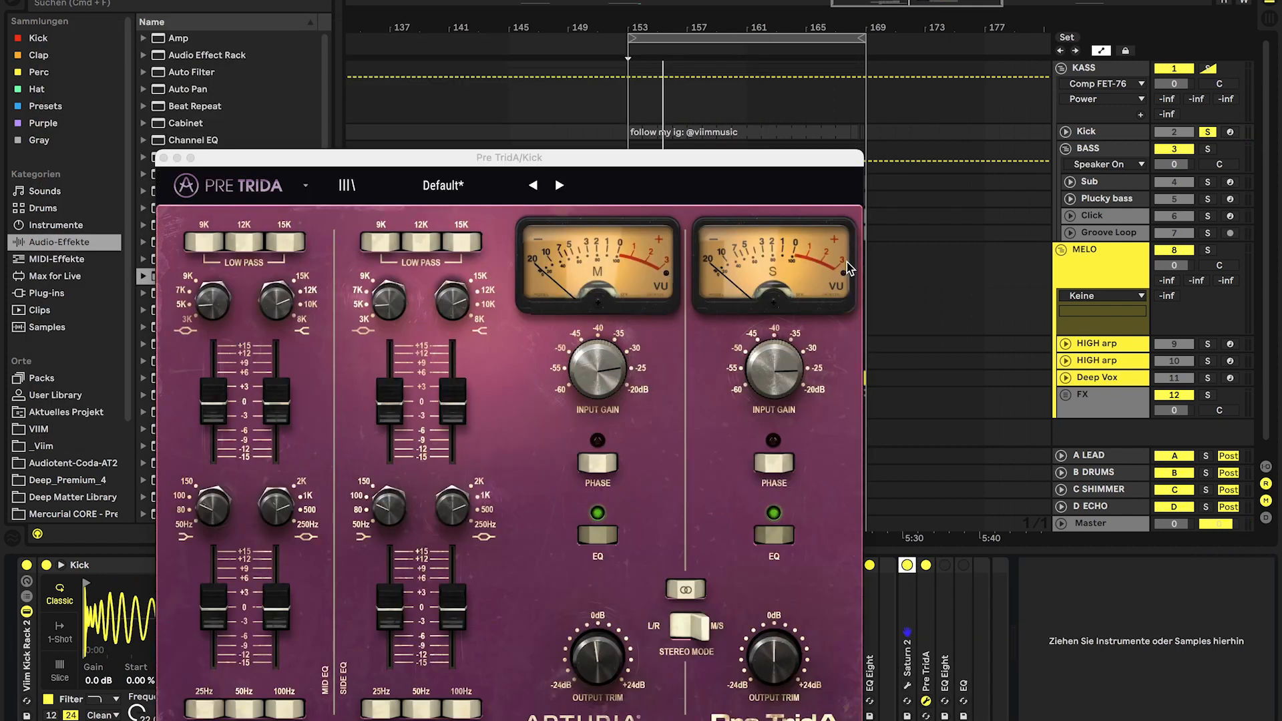
{"action": "key", "text": "space"}
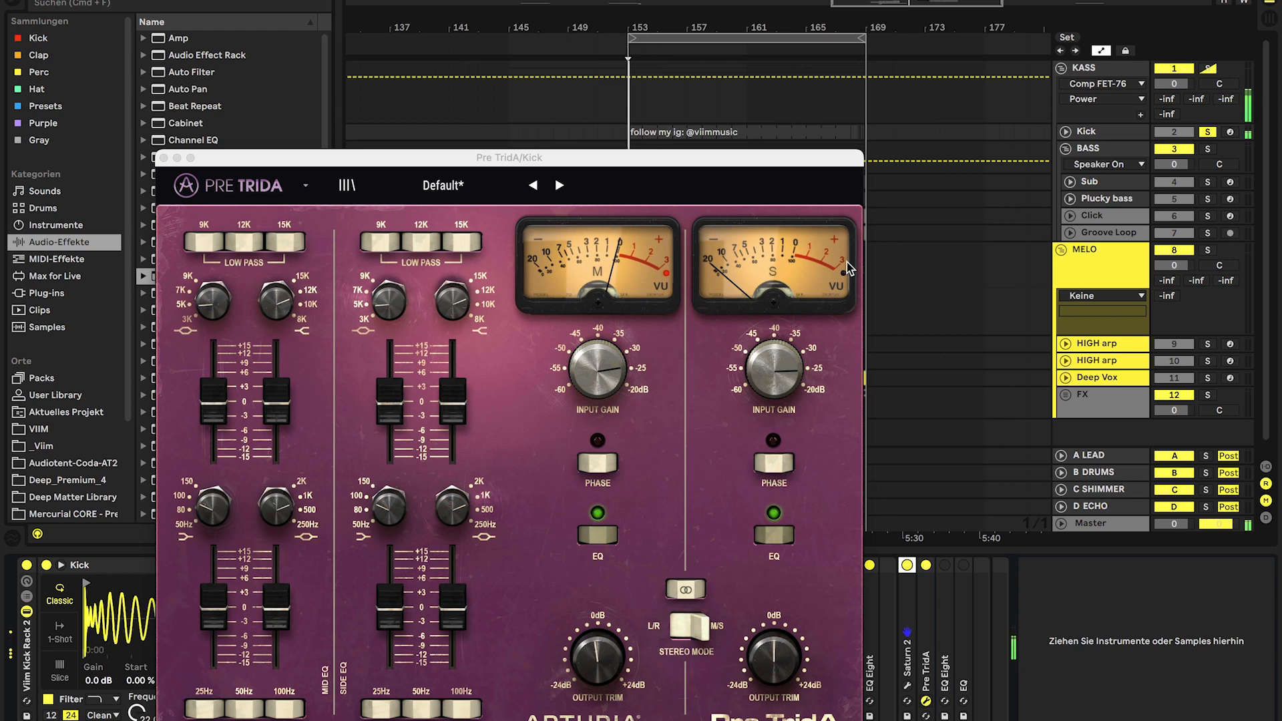
{"action": "left_click", "coordinate": [926, 566]}
{"action": "left_click", "coordinate": [927, 566]}
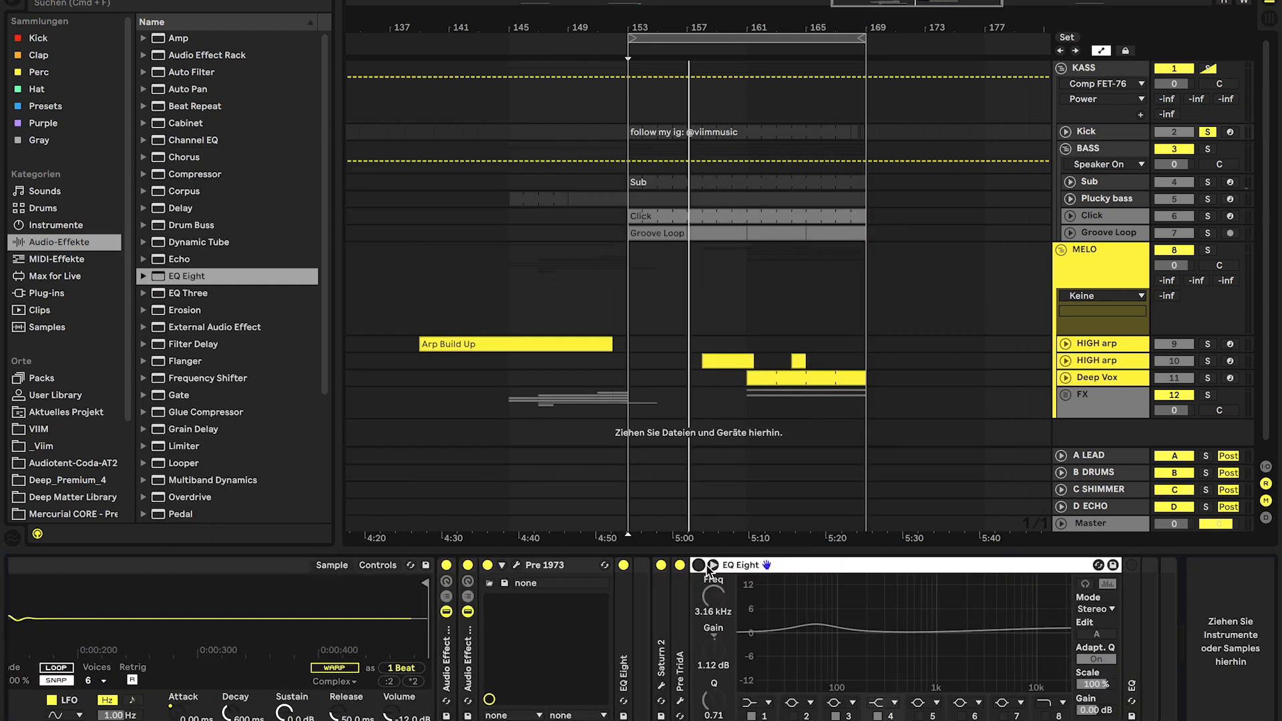
Step: Switch on and fold the Kick's EQ Eight, and review the device chains of the BASS group and the Kick
{"action": "left_click", "coordinate": [699, 565]}
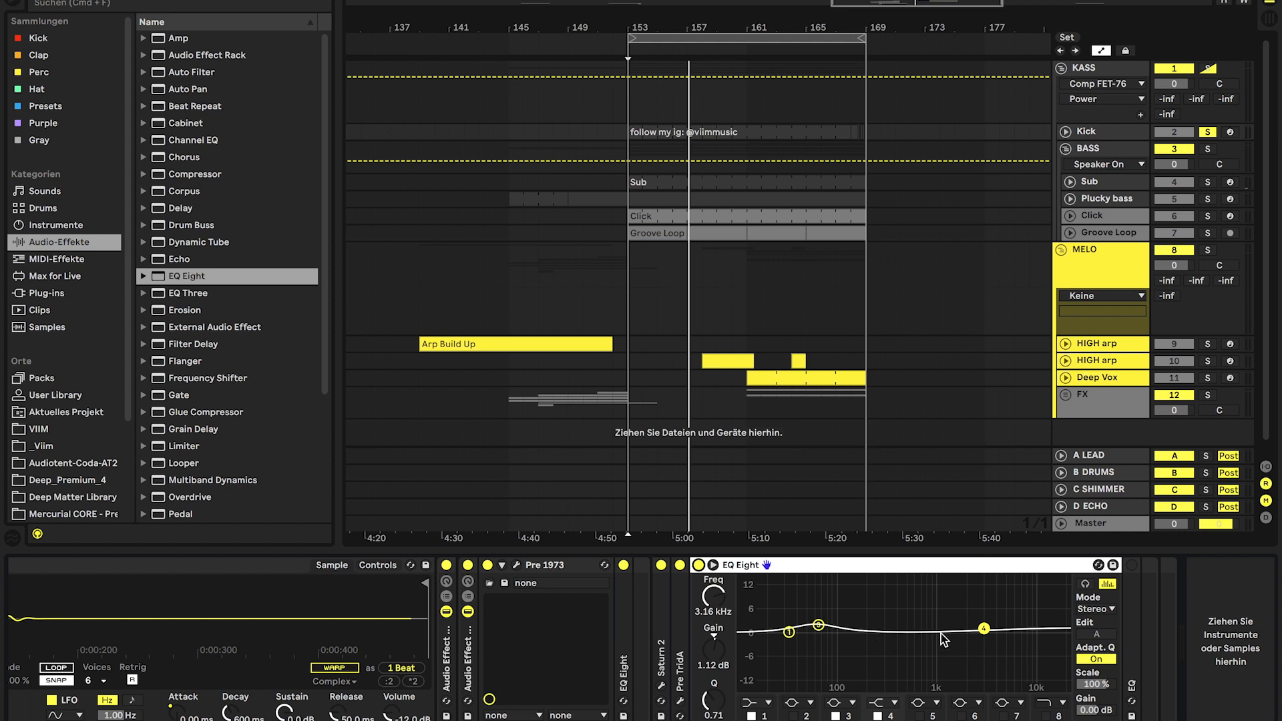
{"action": "double_click", "coordinate": [788, 567]}
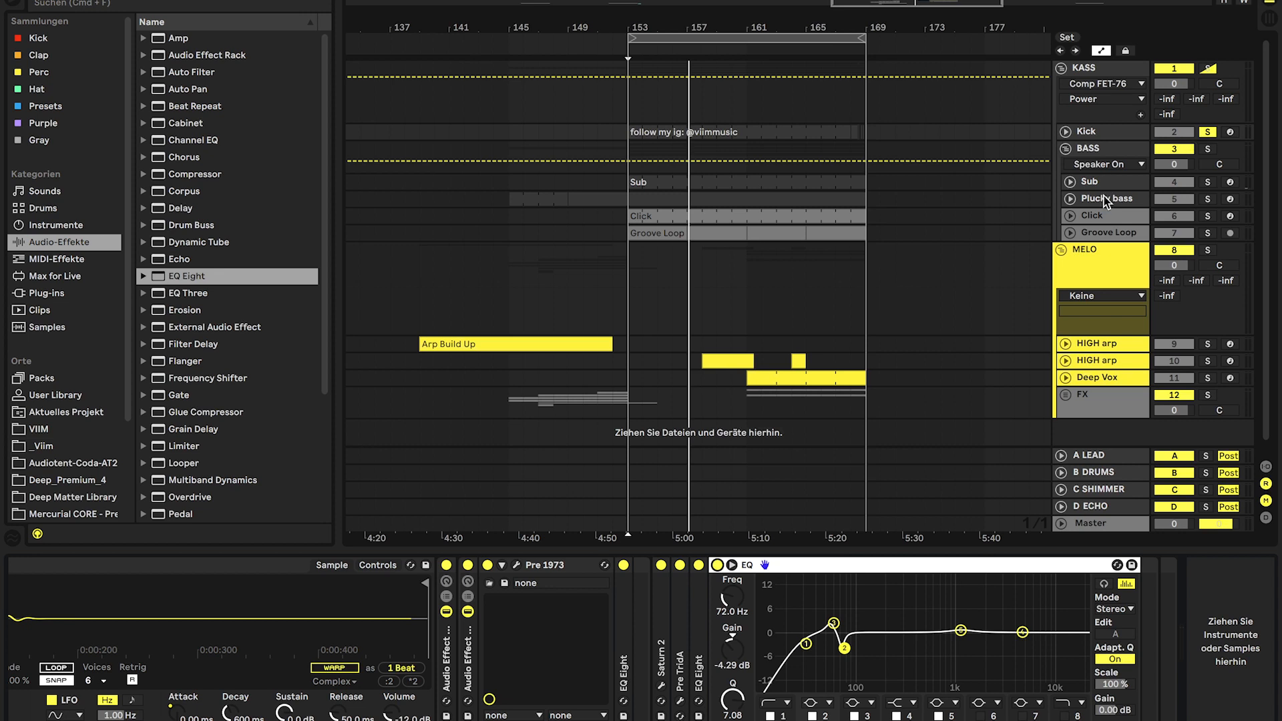
{"action": "left_click", "coordinate": [1095, 152]}
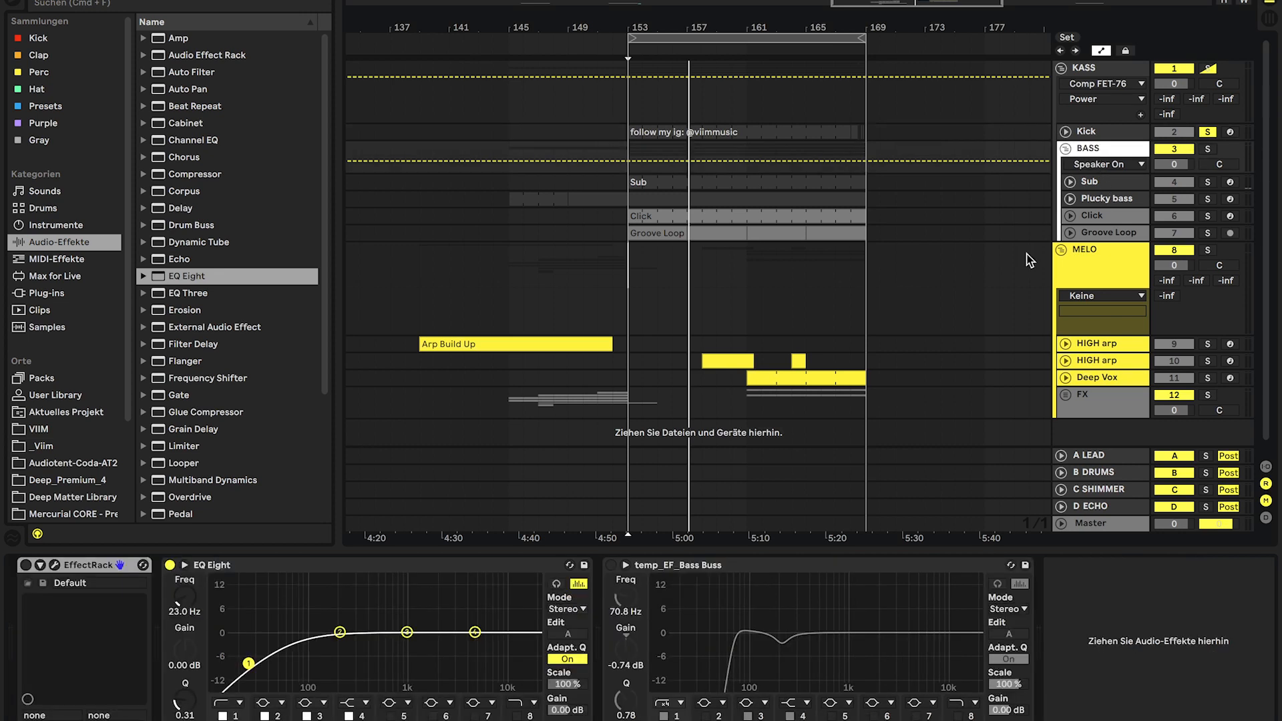
{"action": "left_click", "coordinate": [1106, 134]}
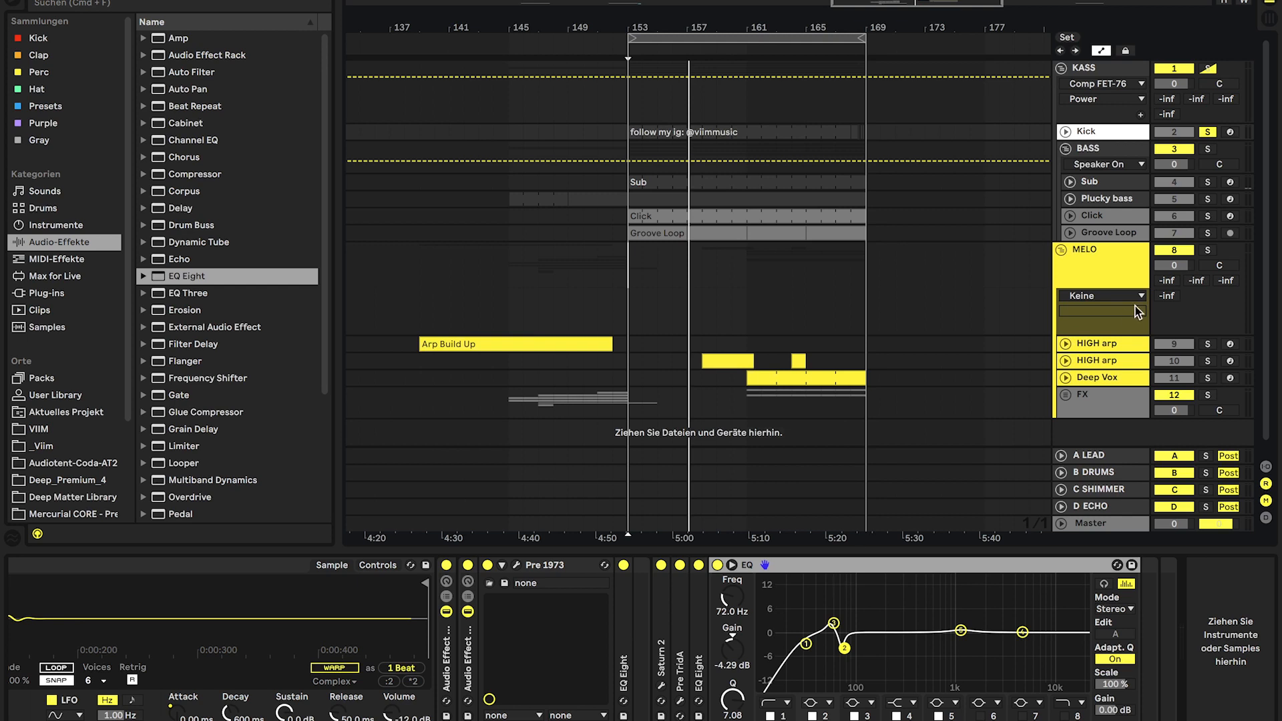
Step: Solo the Sub track and inspect the patch in its ARP 2600 V3 synth
{"action": "left_click", "coordinate": [1104, 184]}
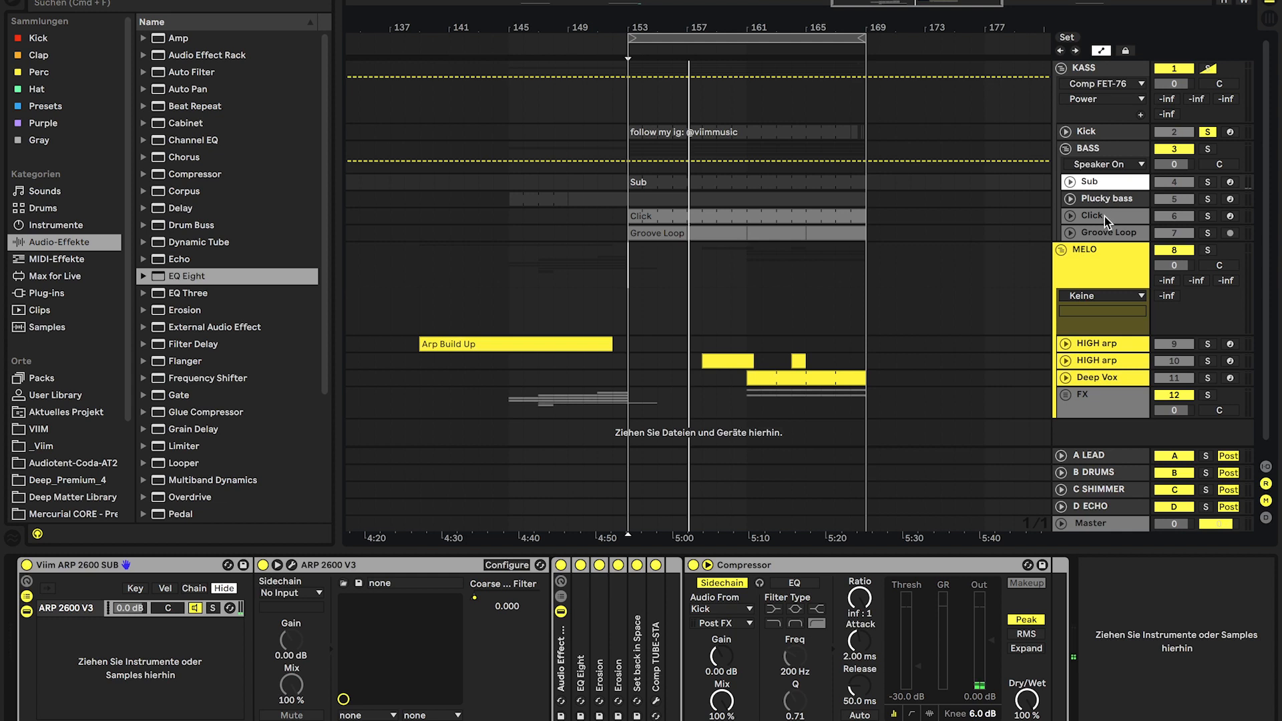
{"action": "left_click", "coordinate": [1208, 183]}
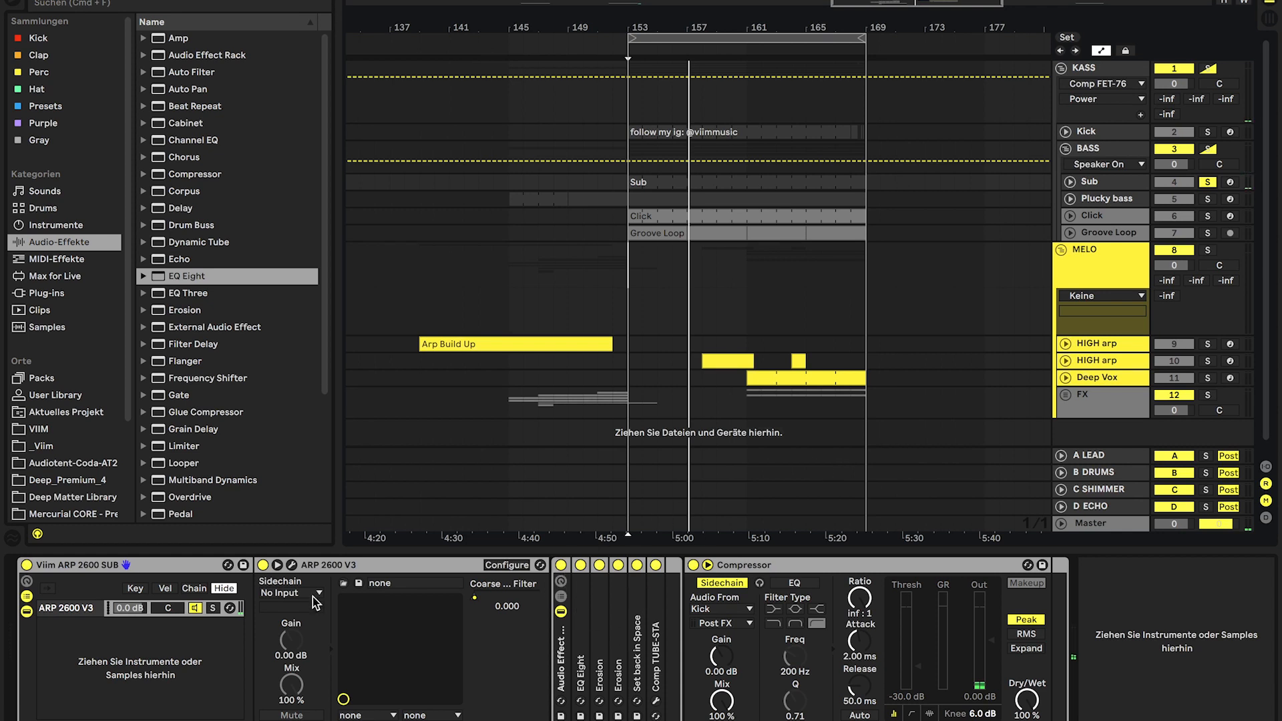
{"action": "left_click", "coordinate": [292, 565]}
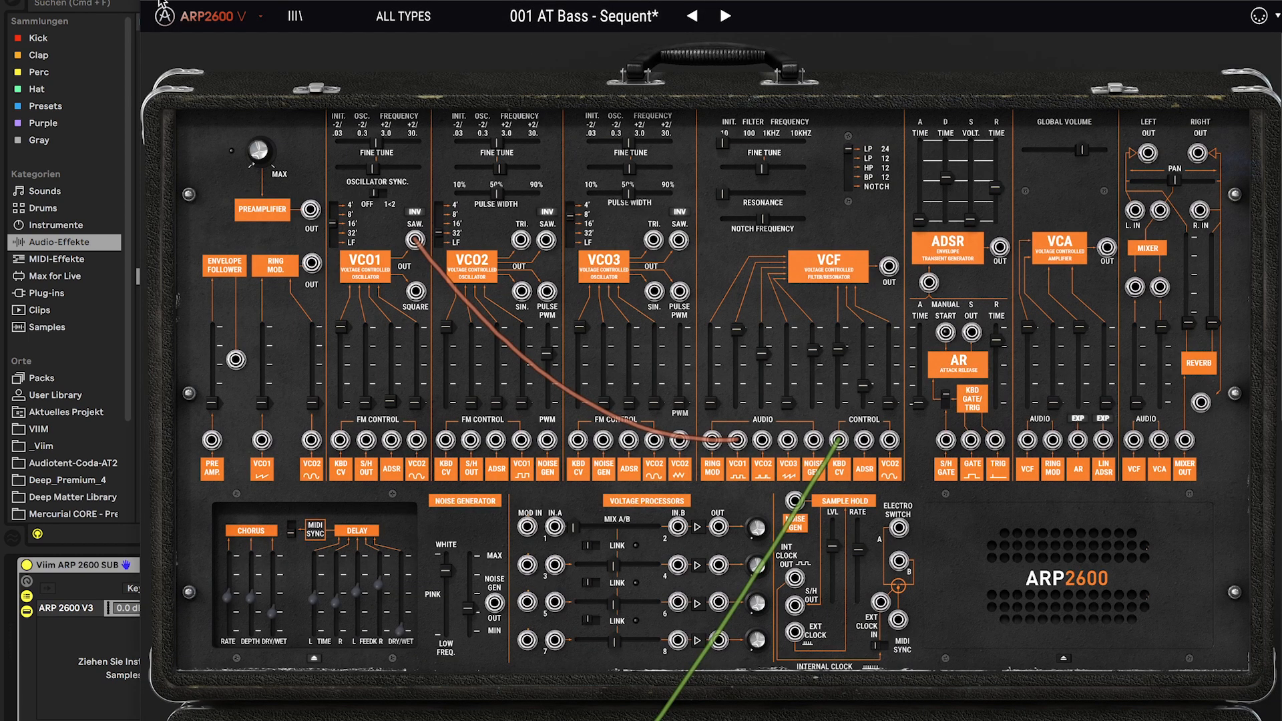
{"action": "left_click", "coordinate": [151, 1]}
Step: Examine the Sub's EQ Eight, Erosion, Set back in Space and Comp TUBE-STA devices by unfolding and refolding each one
{"action": "double_click", "coordinate": [581, 655]}
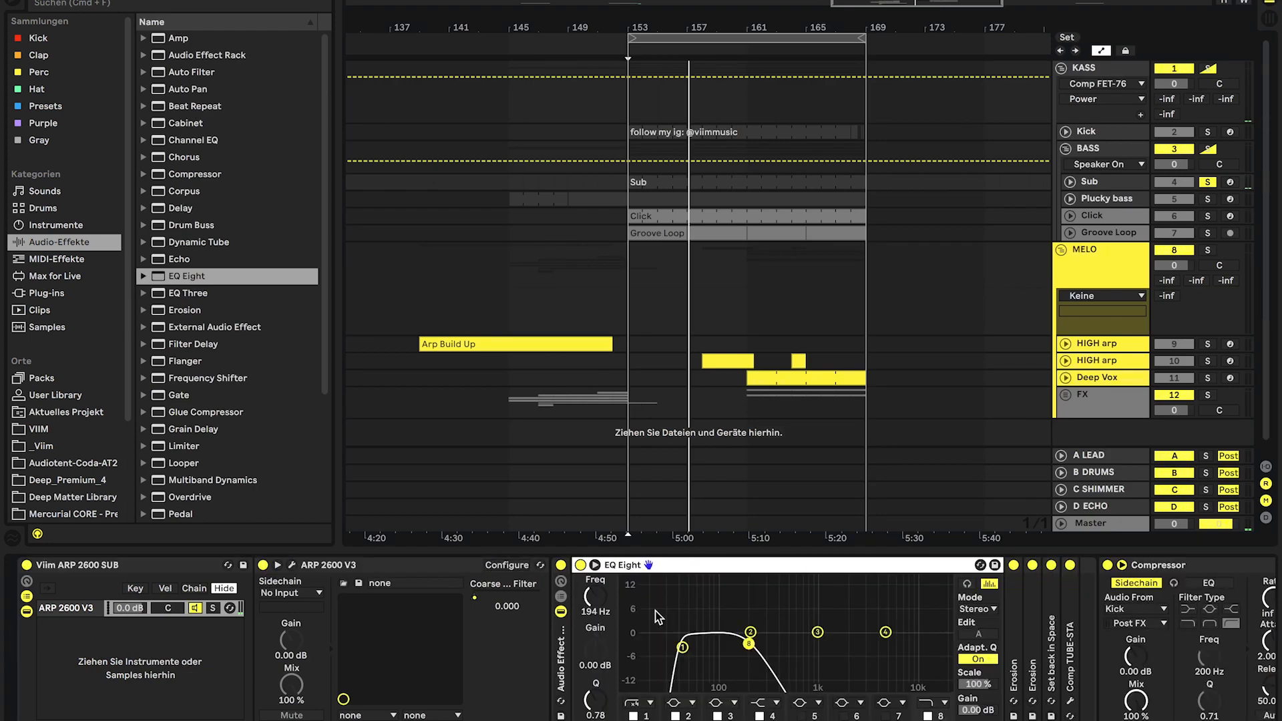
{"action": "double_click", "coordinate": [633, 568]}
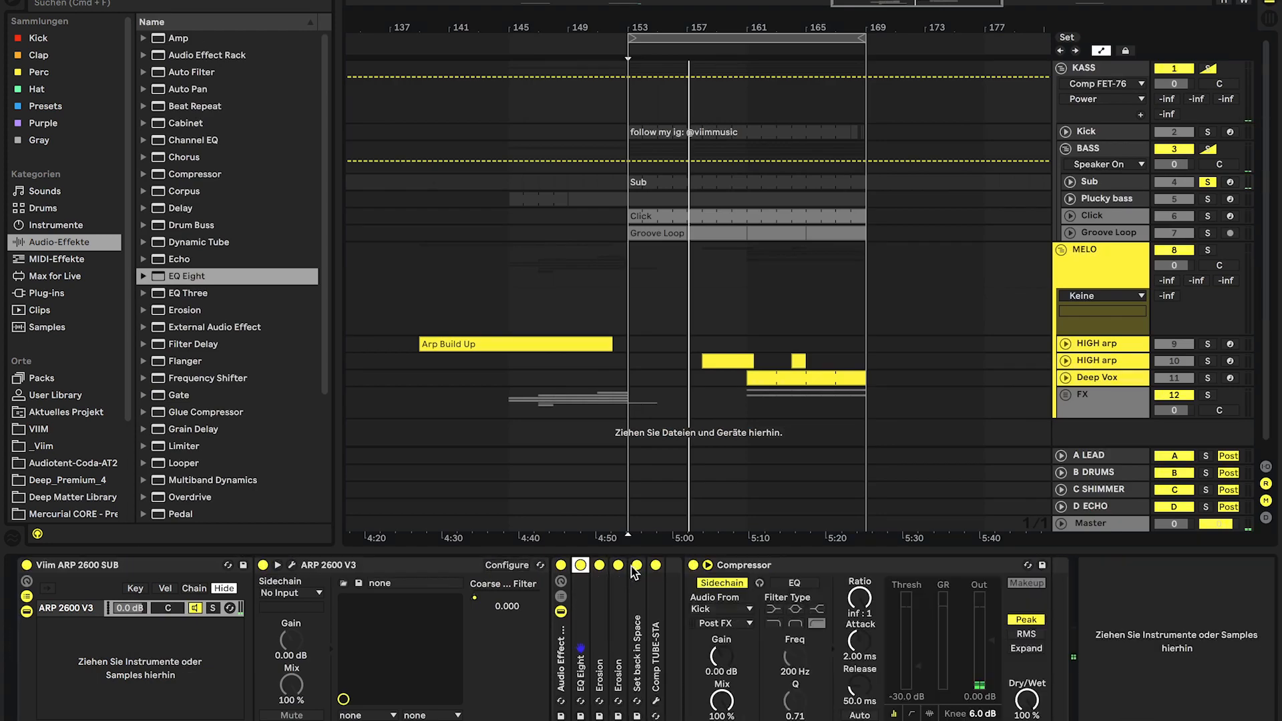
{"action": "double_click", "coordinate": [617, 621]}
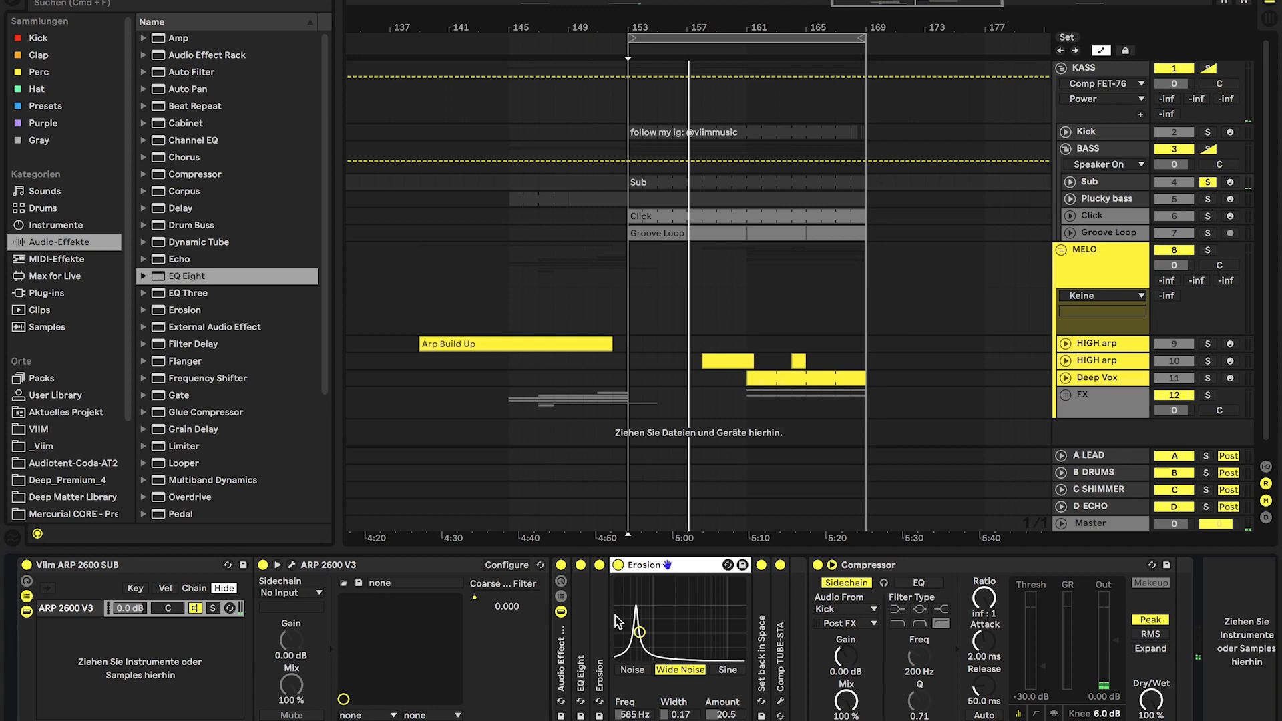
{"action": "double_click", "coordinate": [651, 574]}
{"action": "double_click", "coordinate": [637, 588]}
{"action": "double_click", "coordinate": [676, 571]}
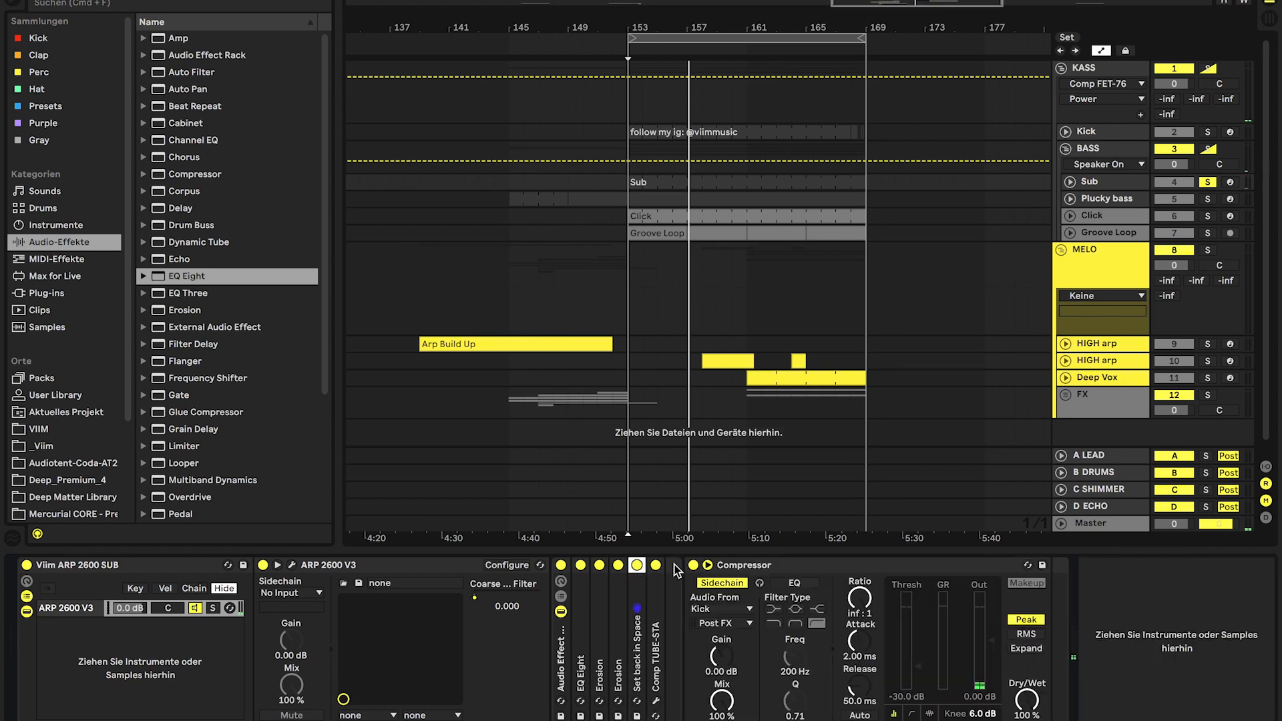
{"action": "double_click", "coordinate": [656, 588]}
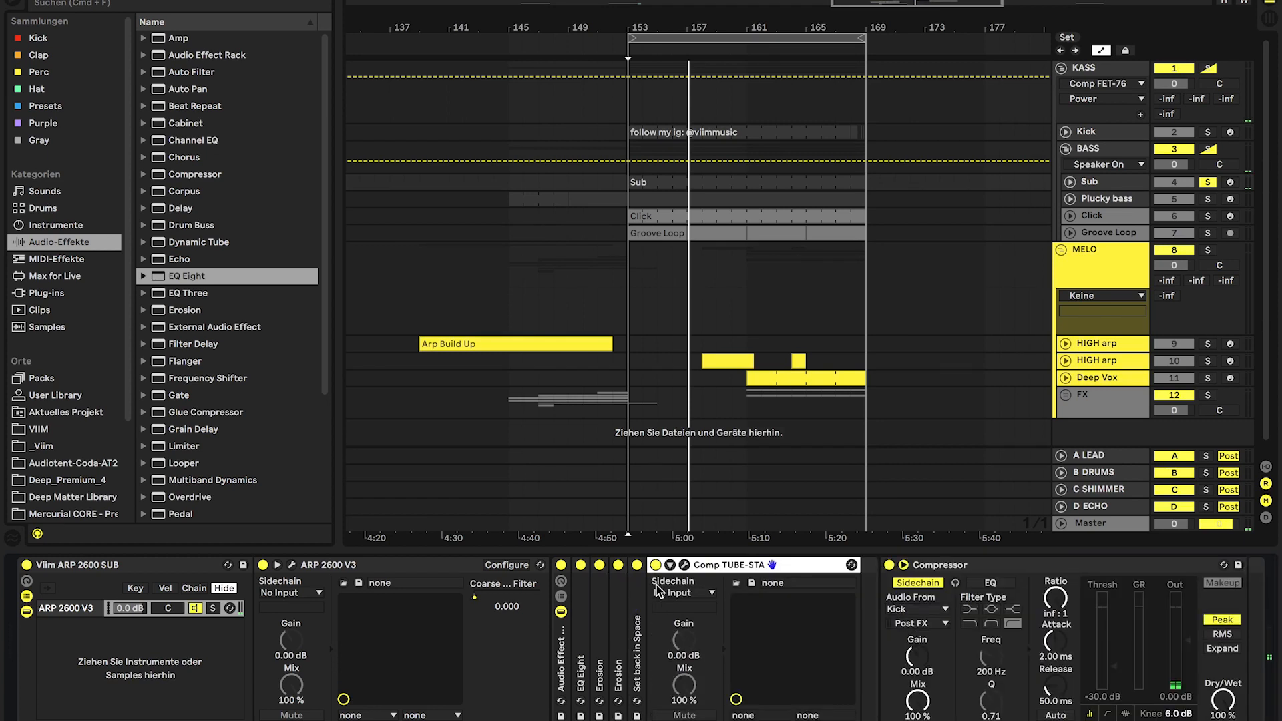
{"action": "double_click", "coordinate": [720, 564]}
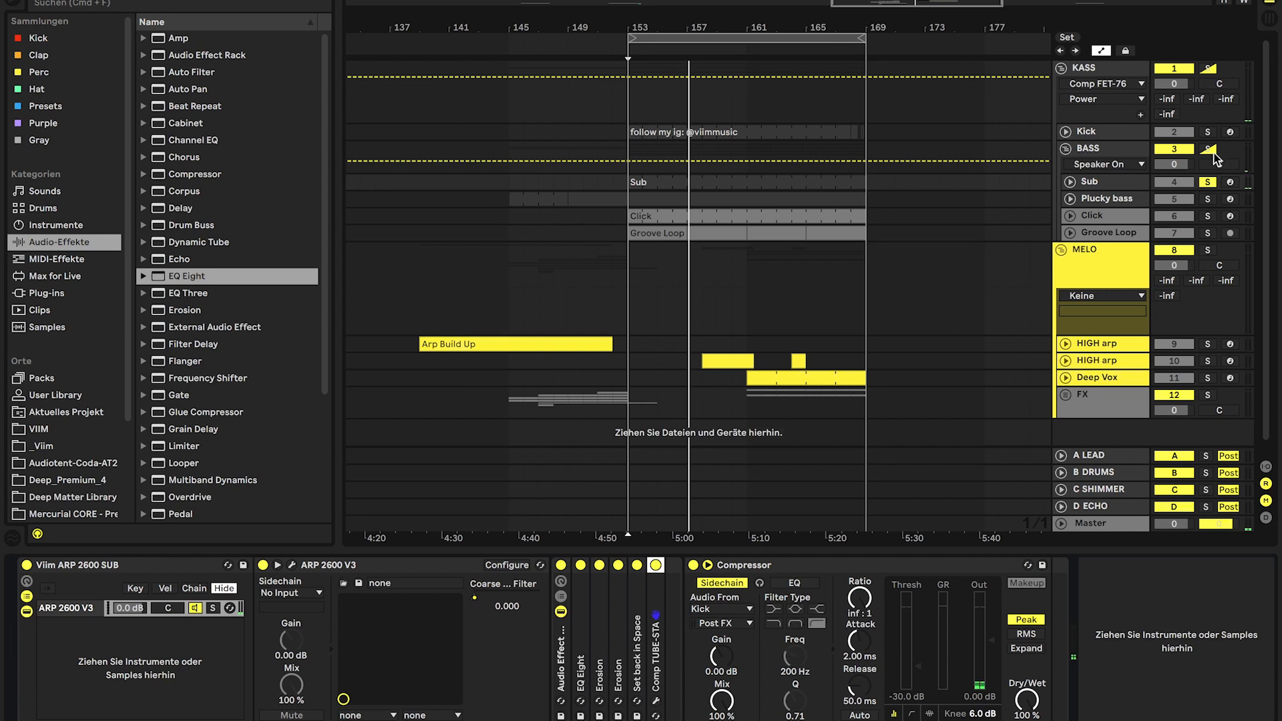
Step: Solo the Kick together with the Sub, play both, and view the notes of the Sub clip
{"action": "left_click", "coordinate": [1208, 132]}
{"action": "key", "text": "space"}
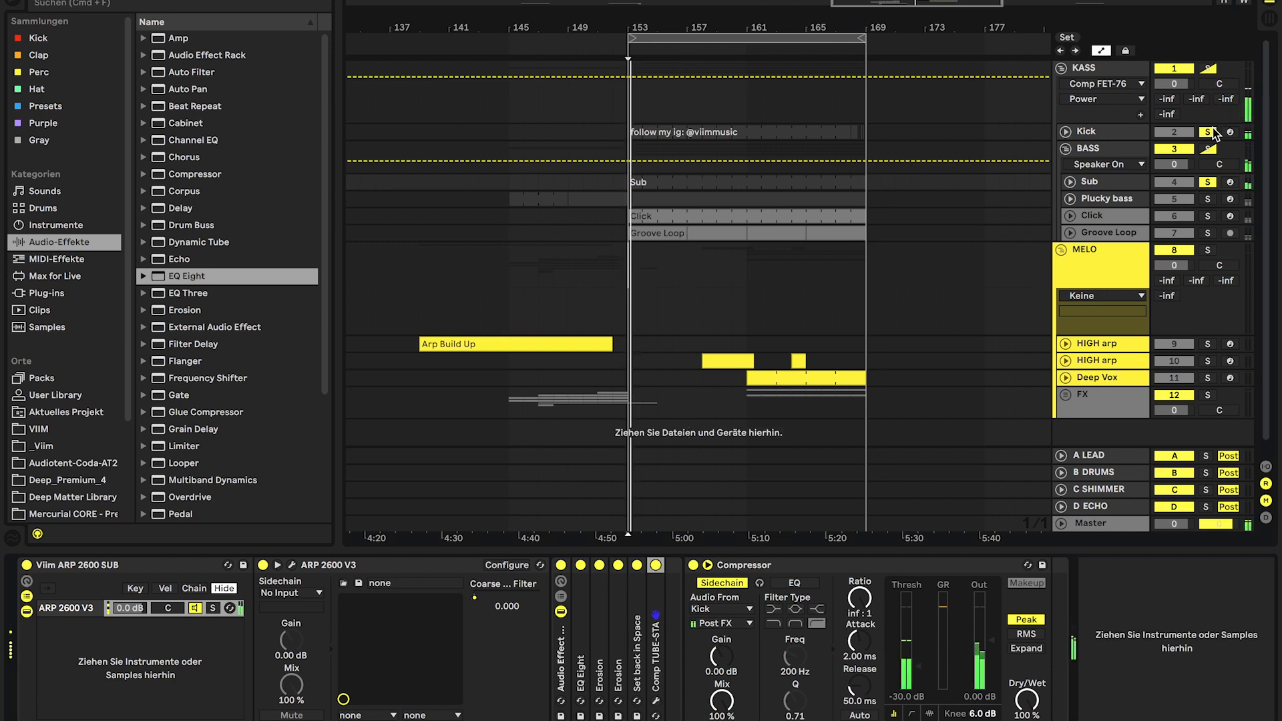
{"action": "double_click", "coordinate": [669, 186]}
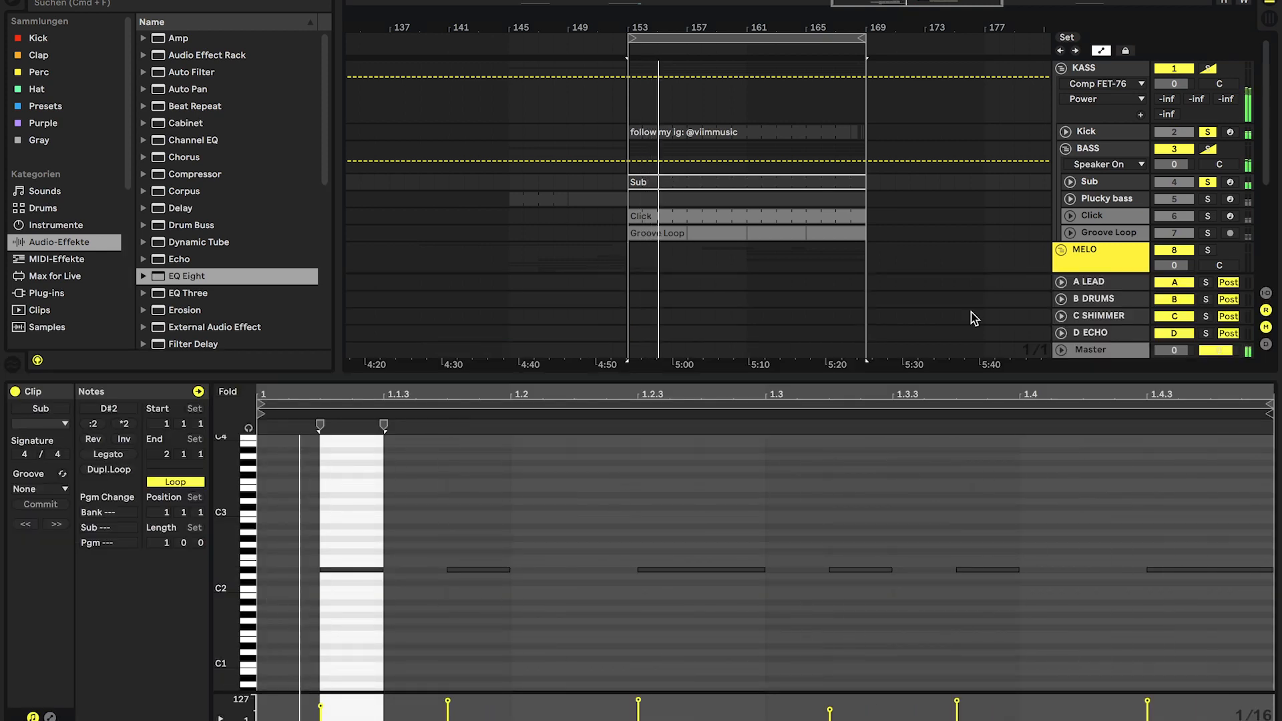
{"action": "left_click", "coordinate": [1091, 184]}
{"action": "key", "text": "space"}
Step: Solo the Plucky bass track alone and inspect the HS Flap Bass patch in its Diva synth
{"action": "left_click", "coordinate": [1100, 196]}
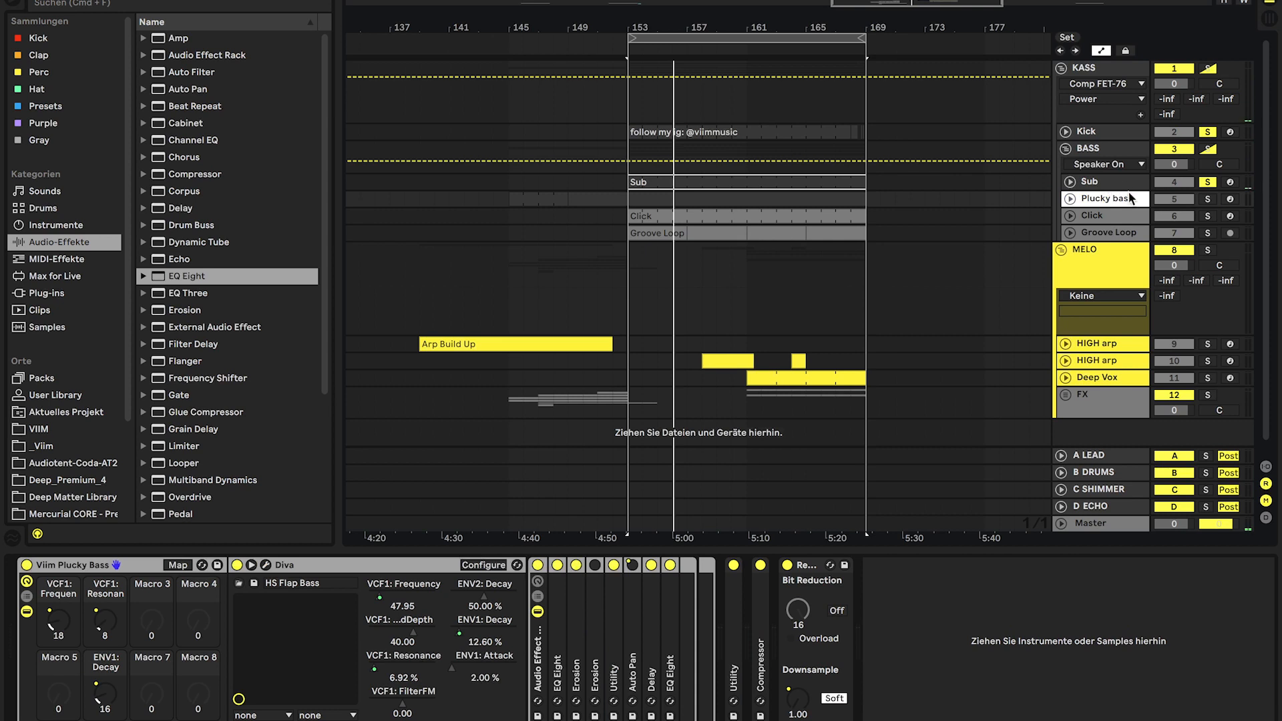
{"action": "left_click", "coordinate": [1207, 199]}
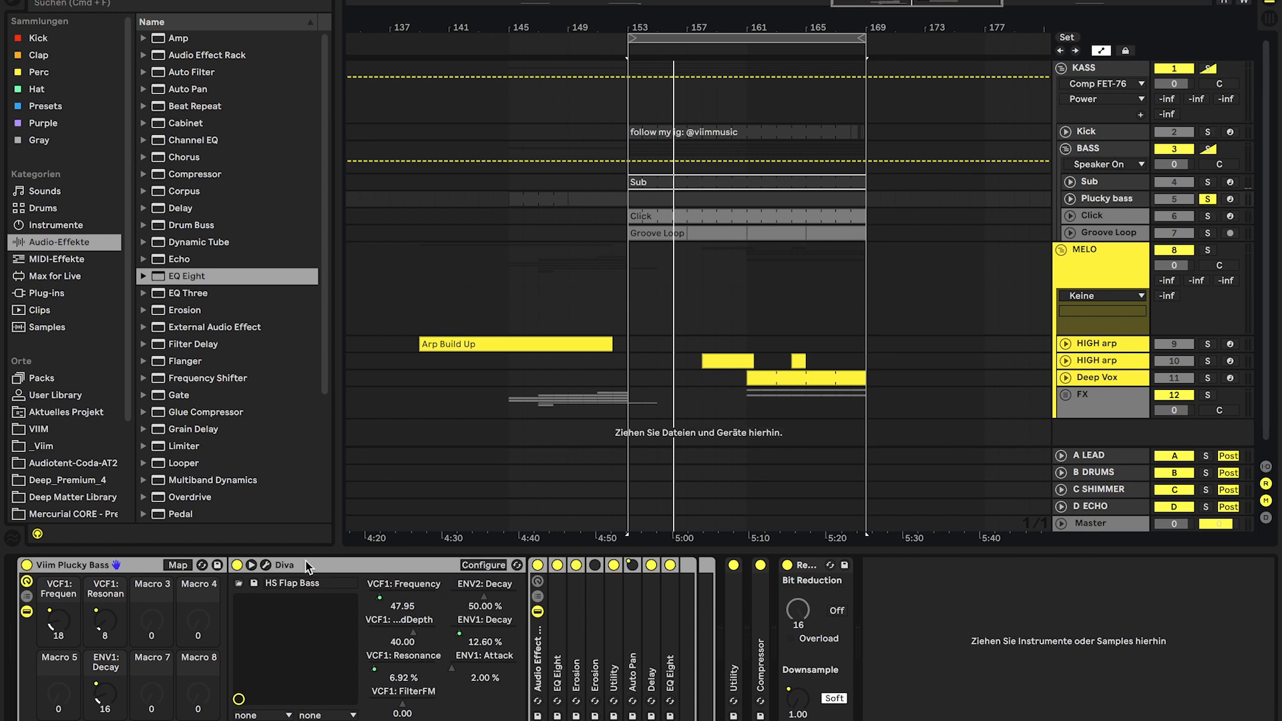
{"action": "left_click", "coordinate": [266, 565]}
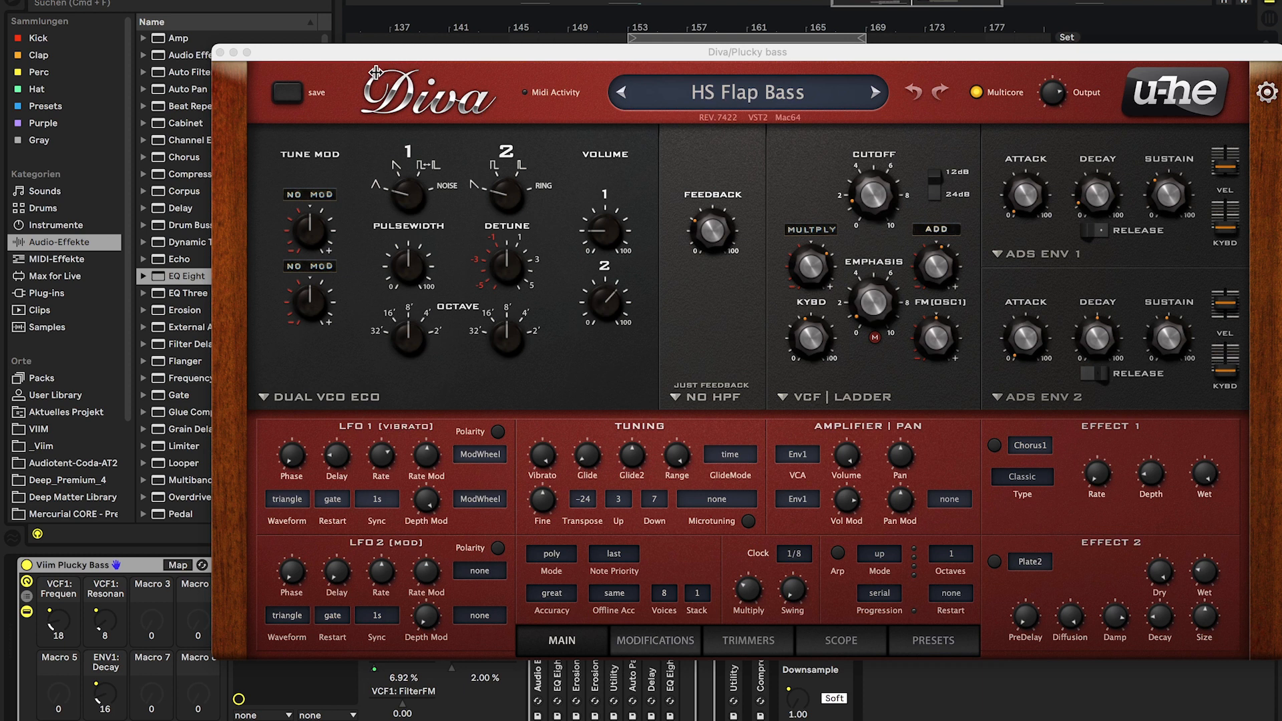
{"action": "left_click", "coordinate": [220, 53]}
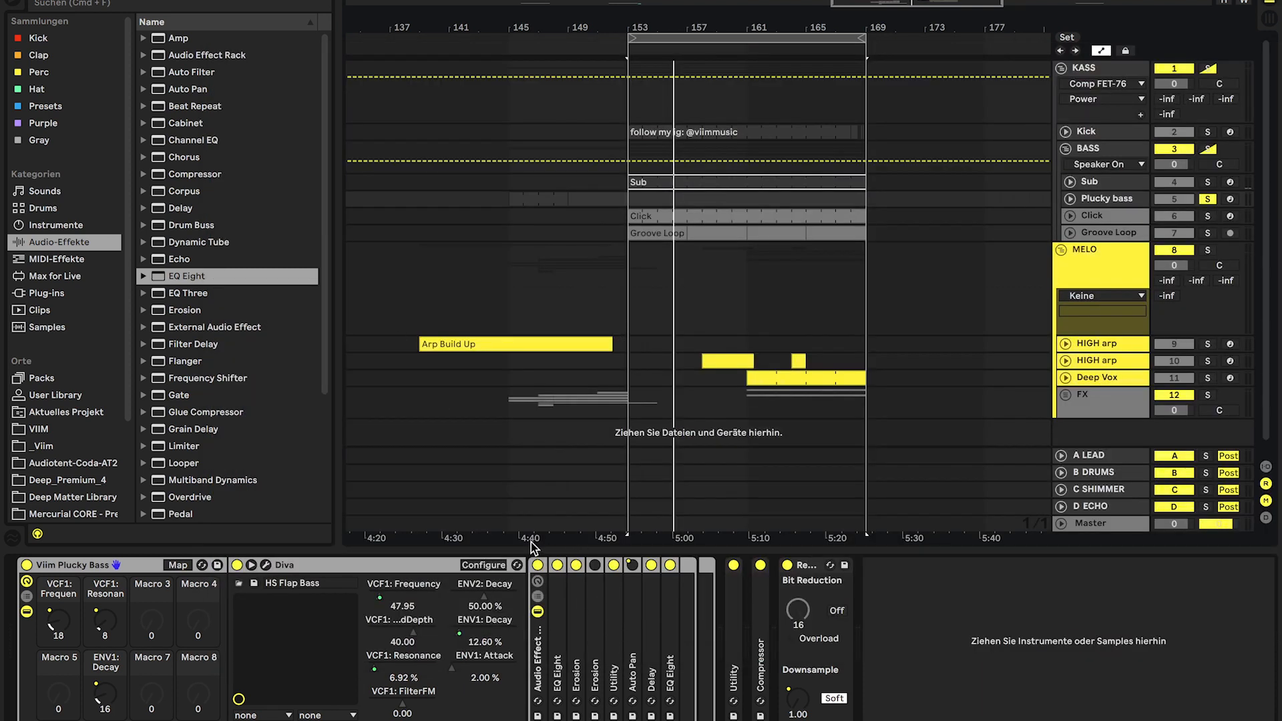
Step: Play the Plucky bass and compare its sound with the effect rack and following effects off and on
{"action": "left_click", "coordinate": [538, 565]}
{"action": "key", "text": "space"}
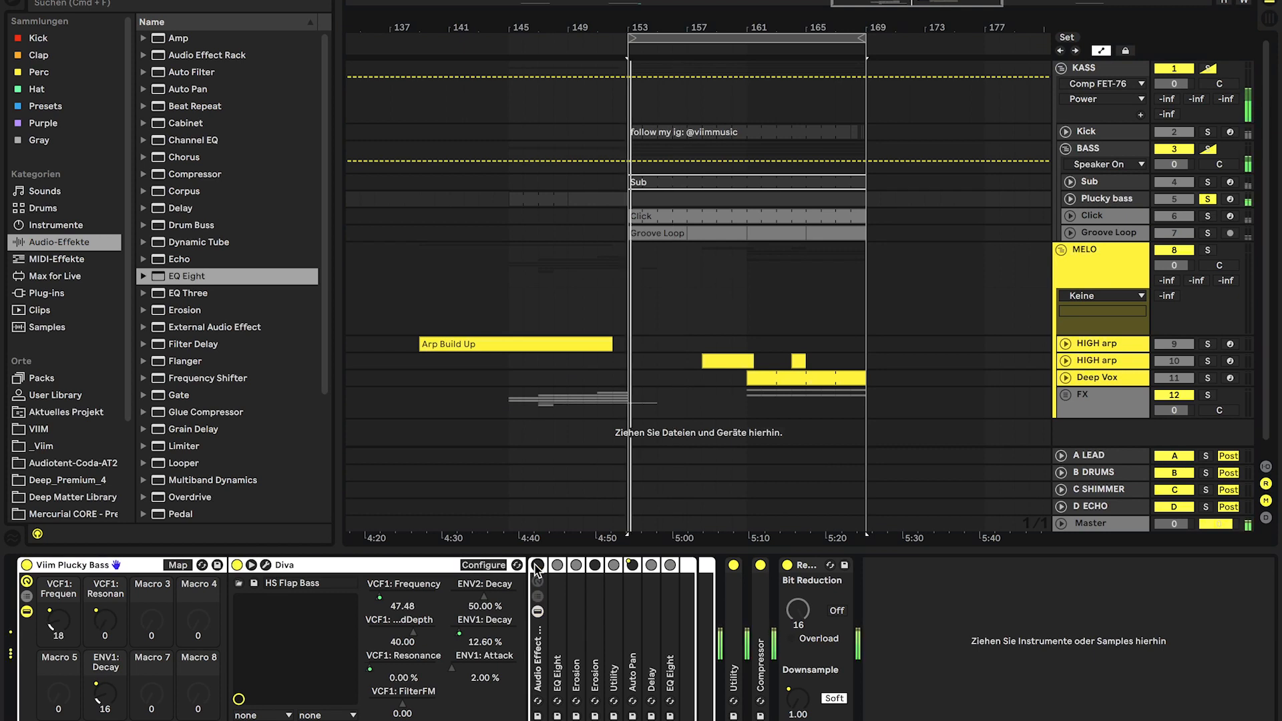
{"action": "left_click", "coordinate": [537, 565]}
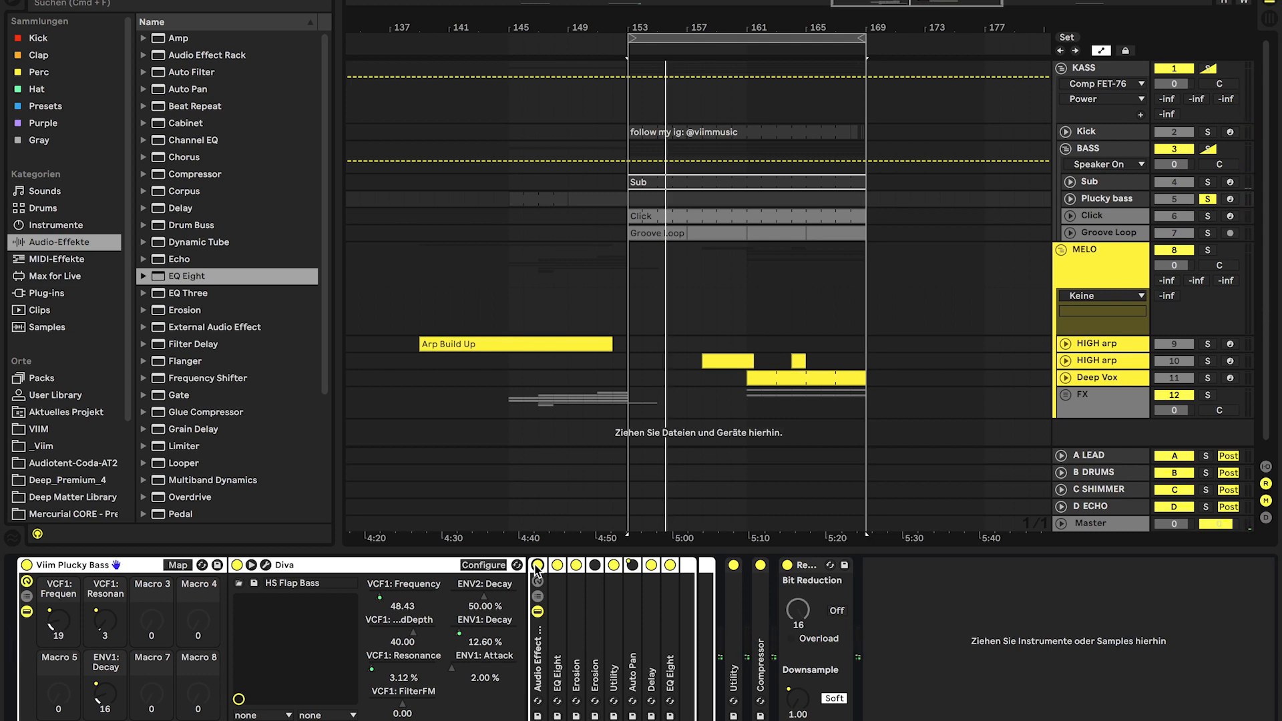
Step: Unfold the first EQ Eight in the Plucky bass effect rack, play the sound with it off and on, and refold it
{"action": "left_click", "coordinate": [668, 604]}
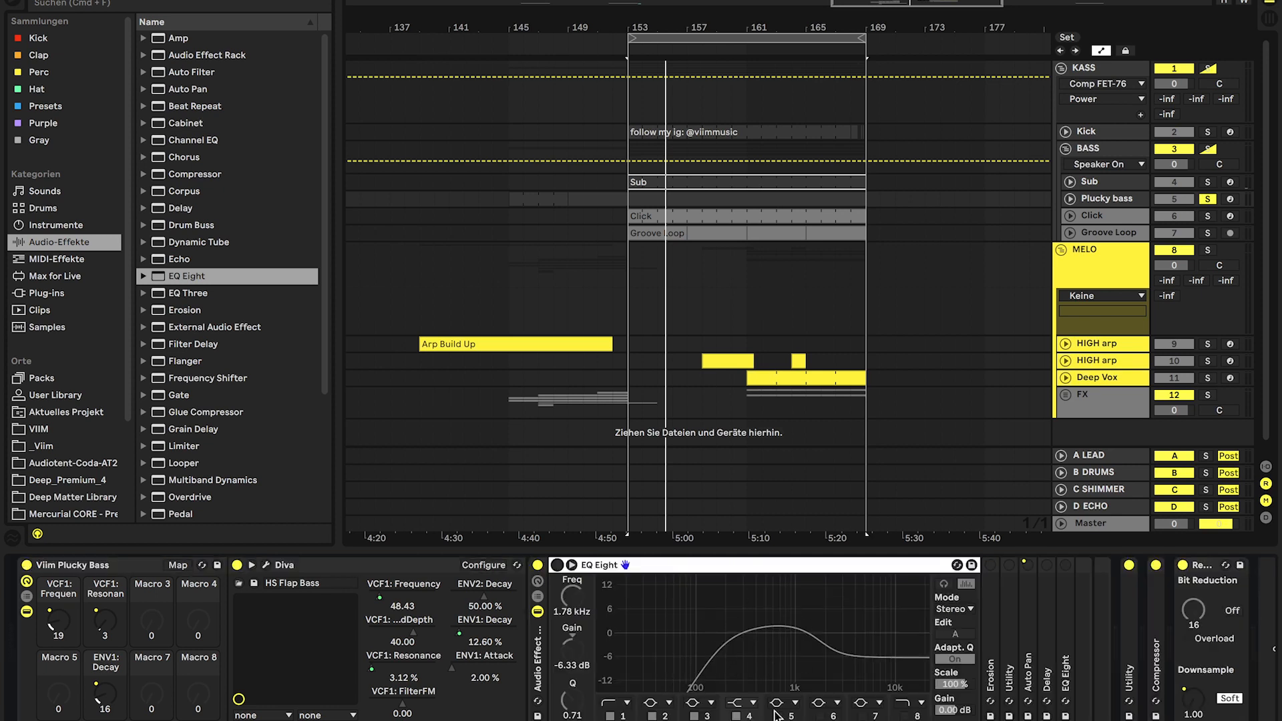
{"action": "left_click", "coordinate": [556, 566]}
{"action": "key", "text": "space"}
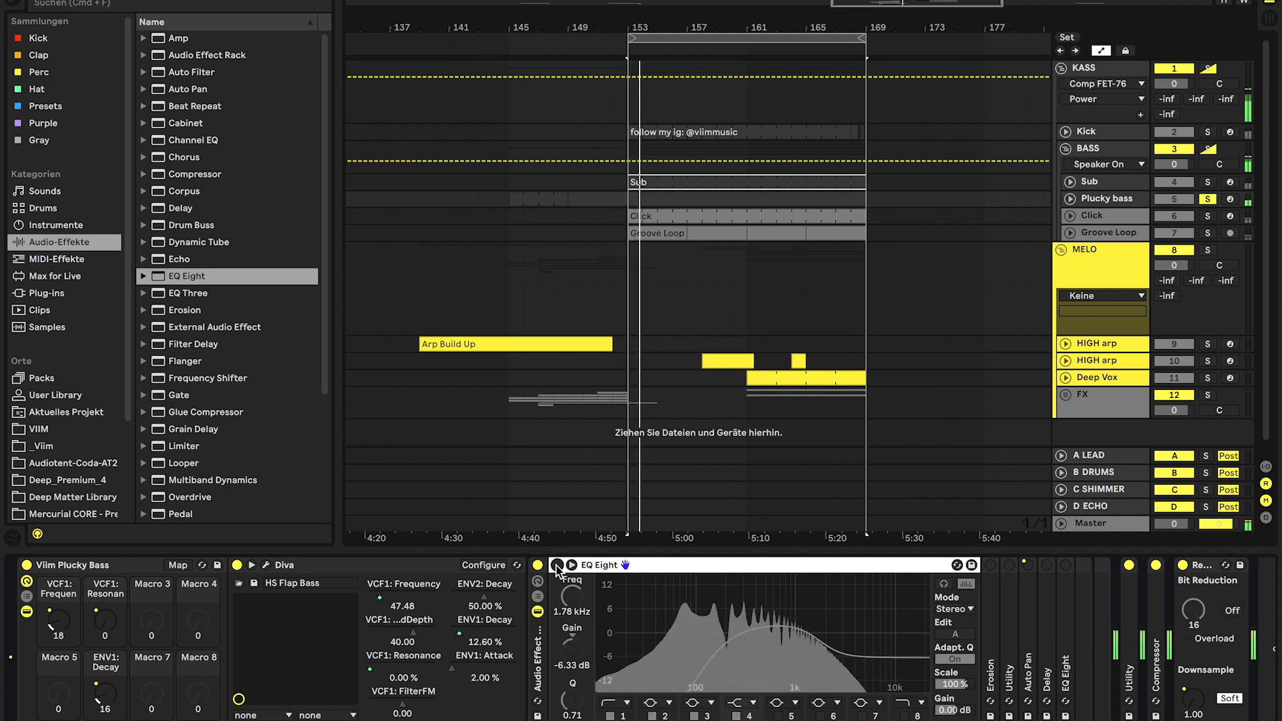
{"action": "key", "text": "space"}
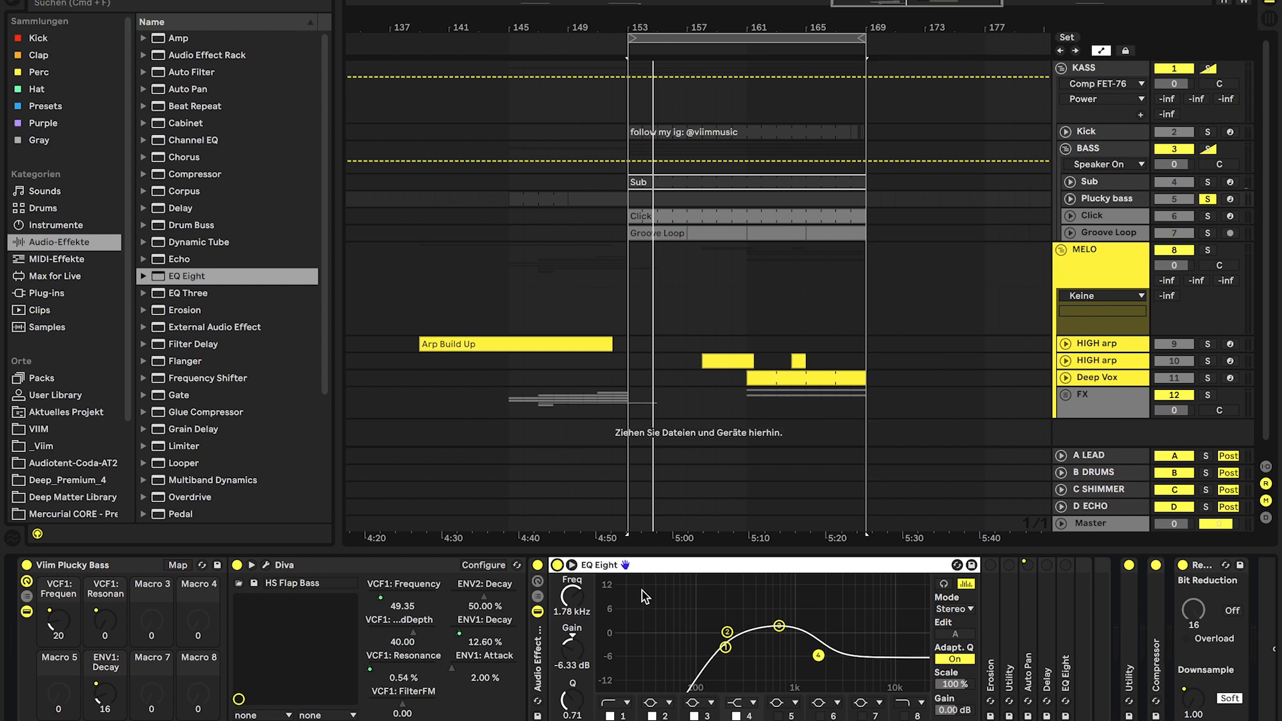
{"action": "double_click", "coordinate": [609, 564]}
Step: Unfold the Plucky bass's Erosion device and compare the playing sound with Erosion off and on
{"action": "double_click", "coordinate": [577, 599]}
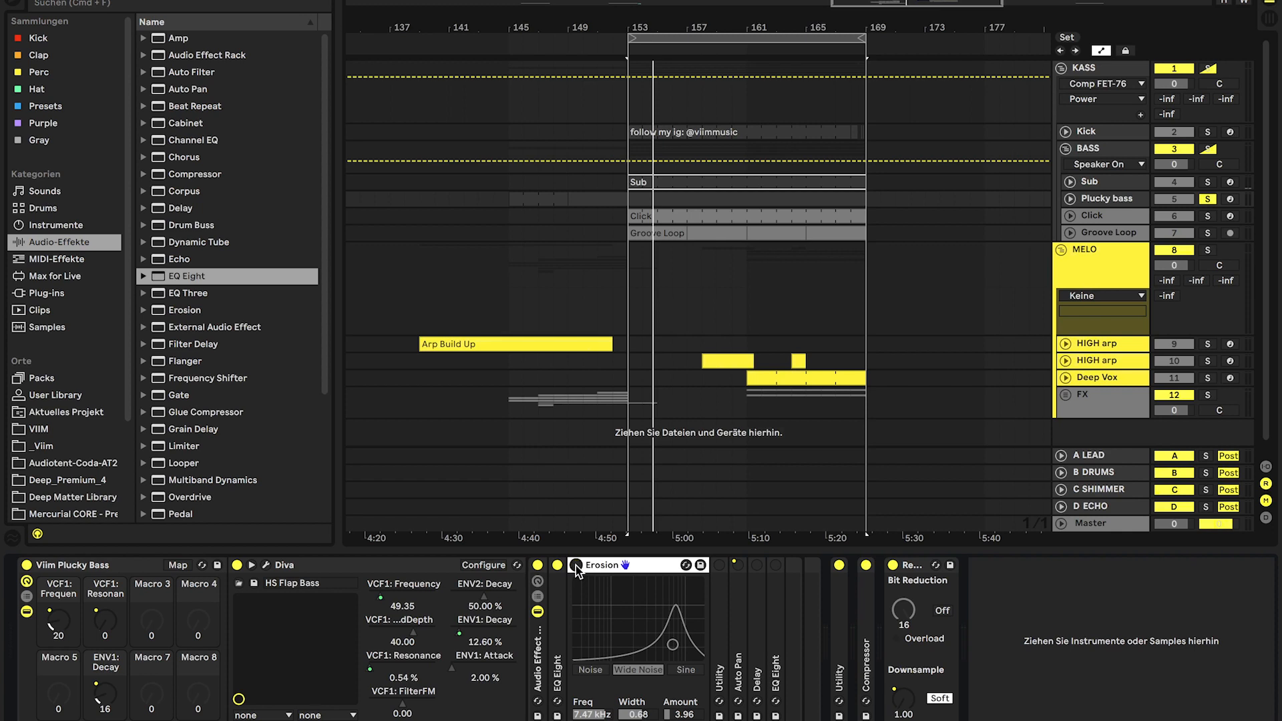
{"action": "key", "text": "space"}
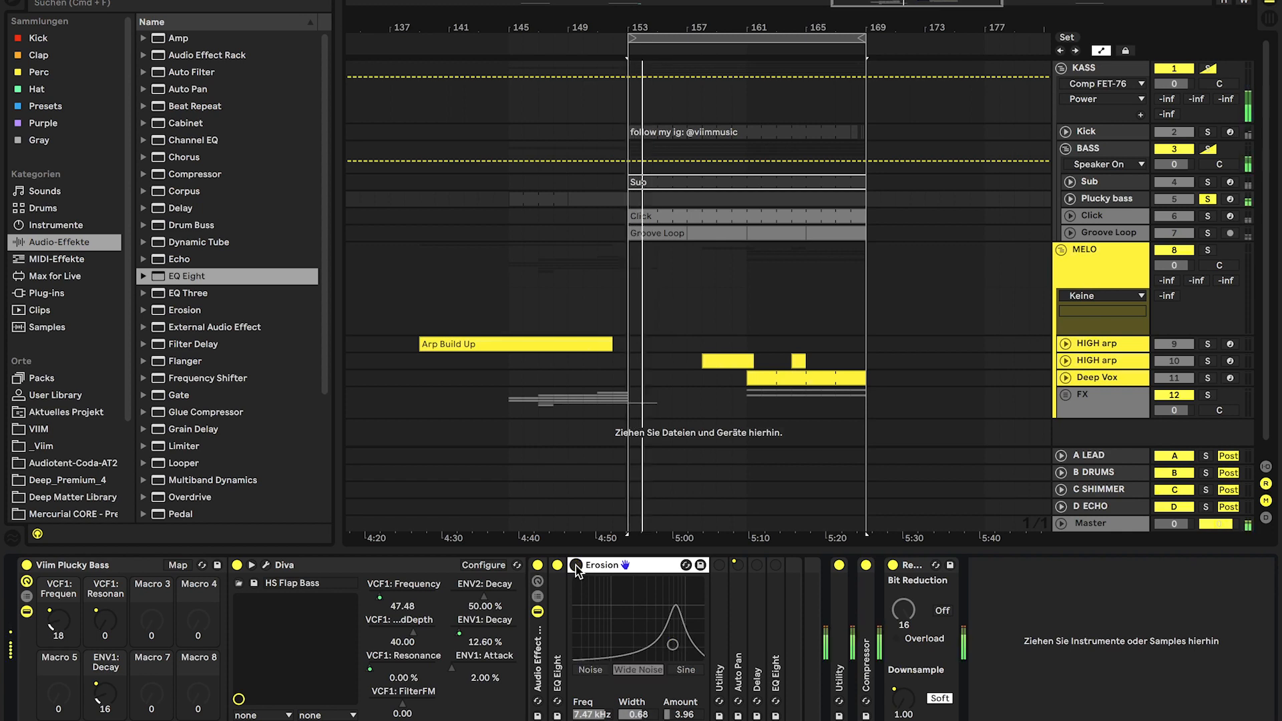
{"action": "left_click", "coordinate": [576, 566]}
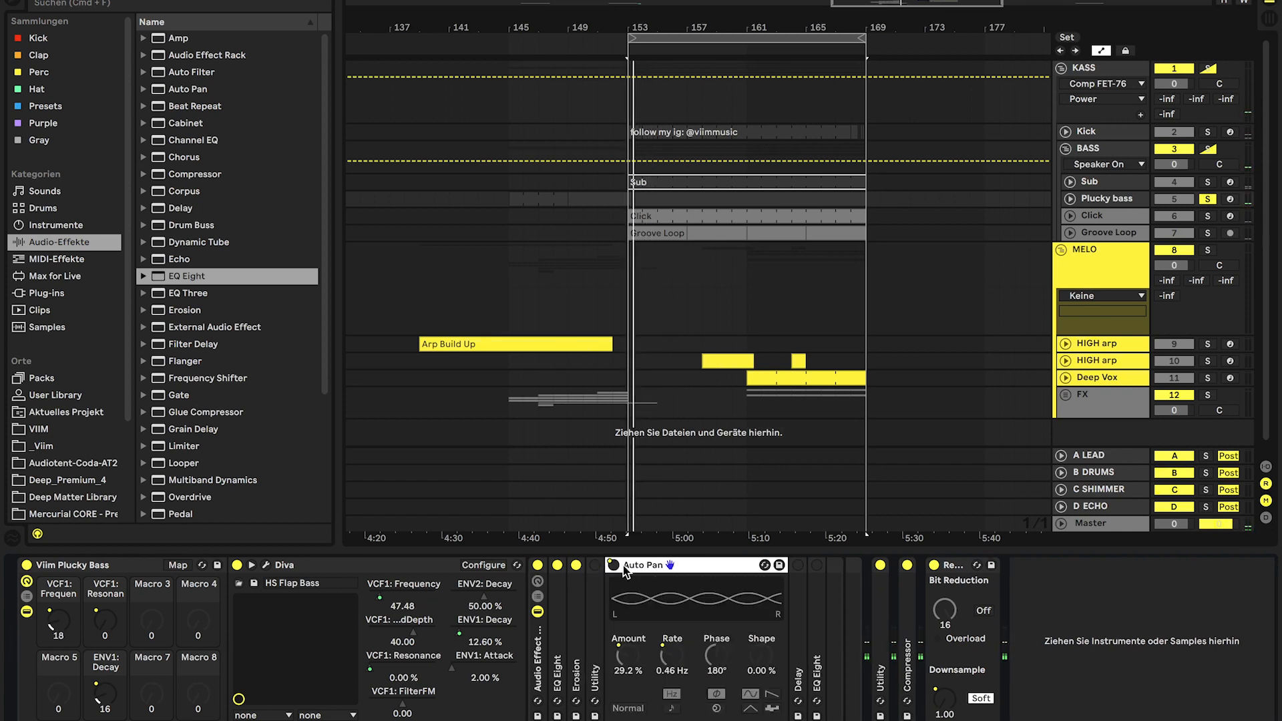
Step: Refold the Plucky bass's Auto Pan and compare the playing sound with its Delay off and on
{"action": "left_click", "coordinate": [516, 215]}
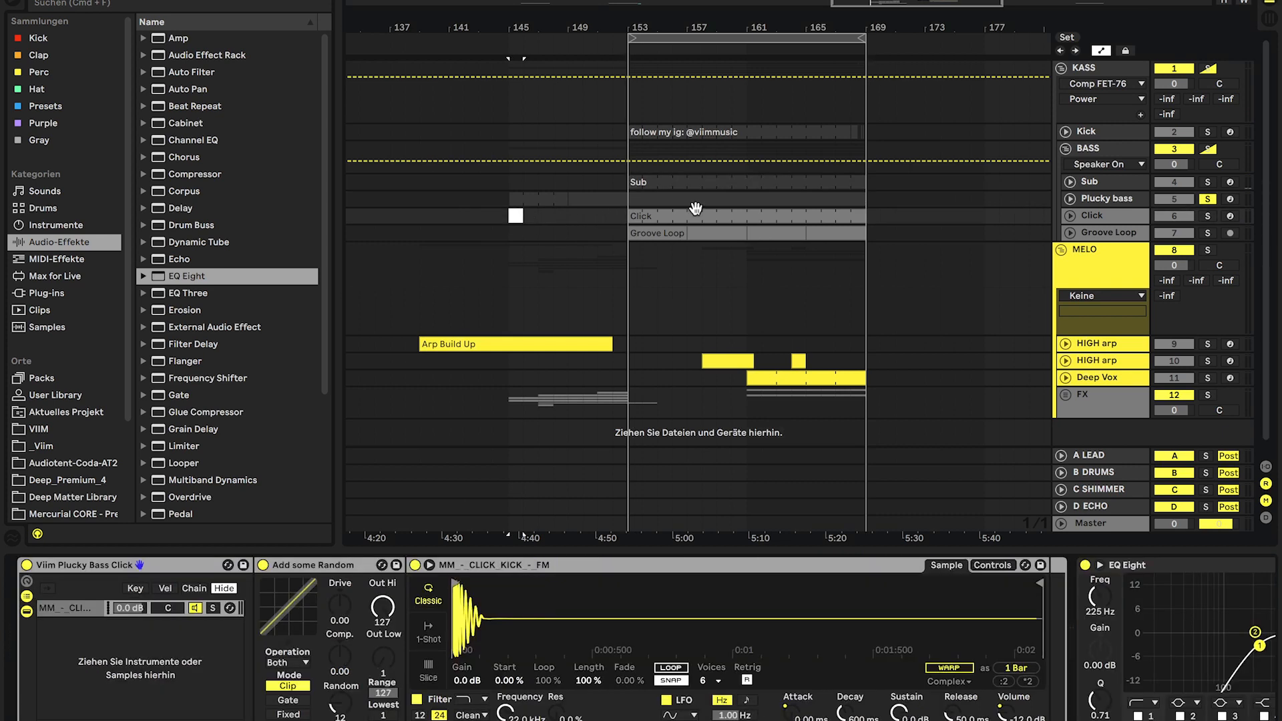
{"action": "left_click", "coordinate": [1103, 199]}
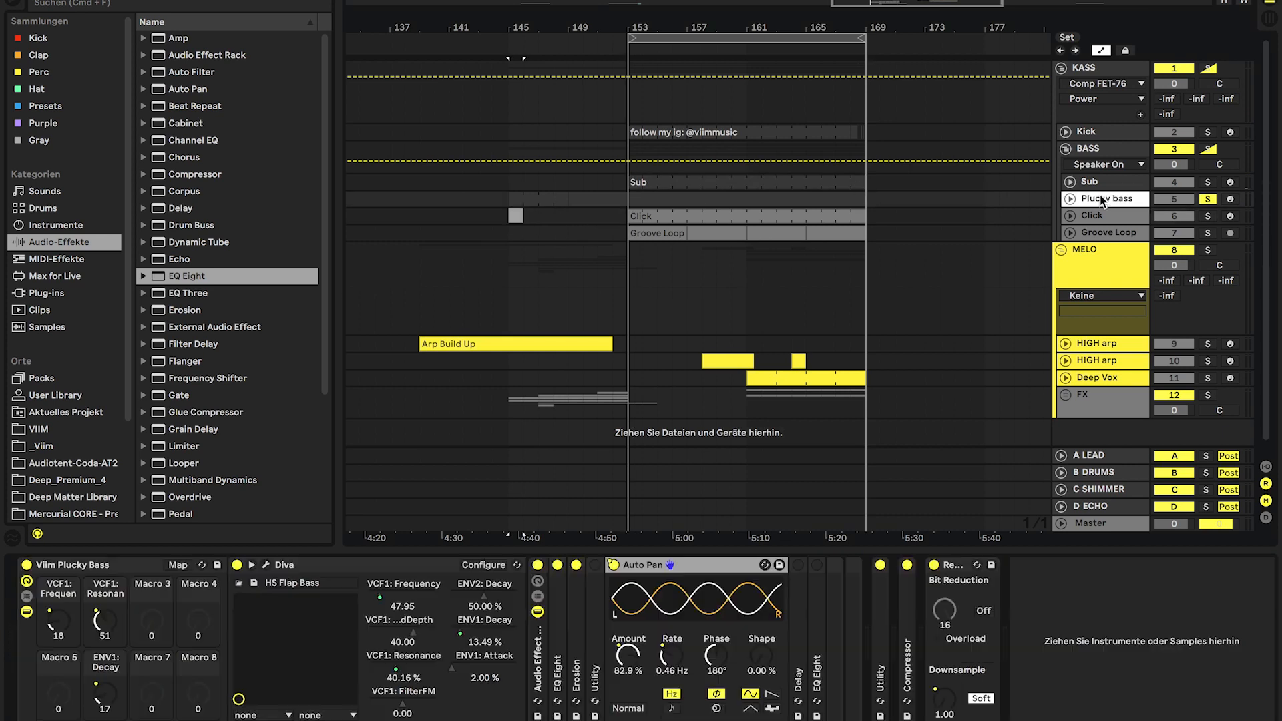
{"action": "double_click", "coordinate": [796, 616]}
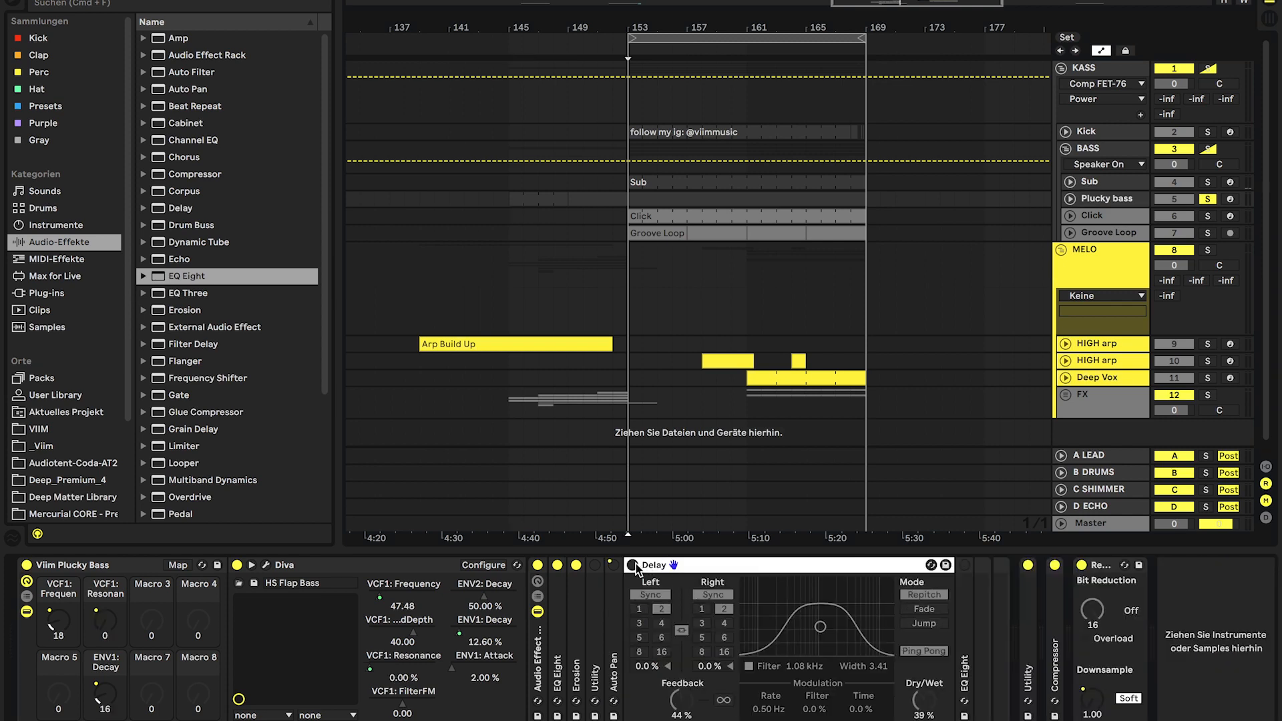
{"action": "key", "text": "space"}
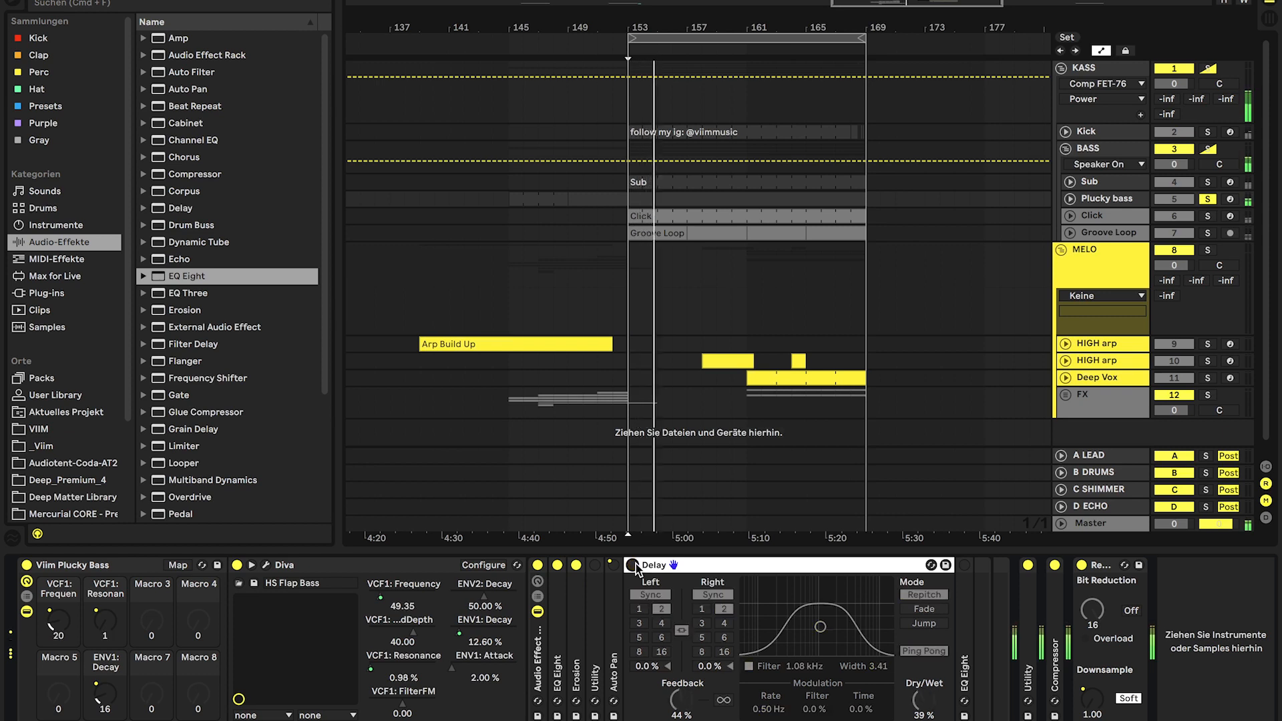
{"action": "double_click", "coordinate": [688, 567]}
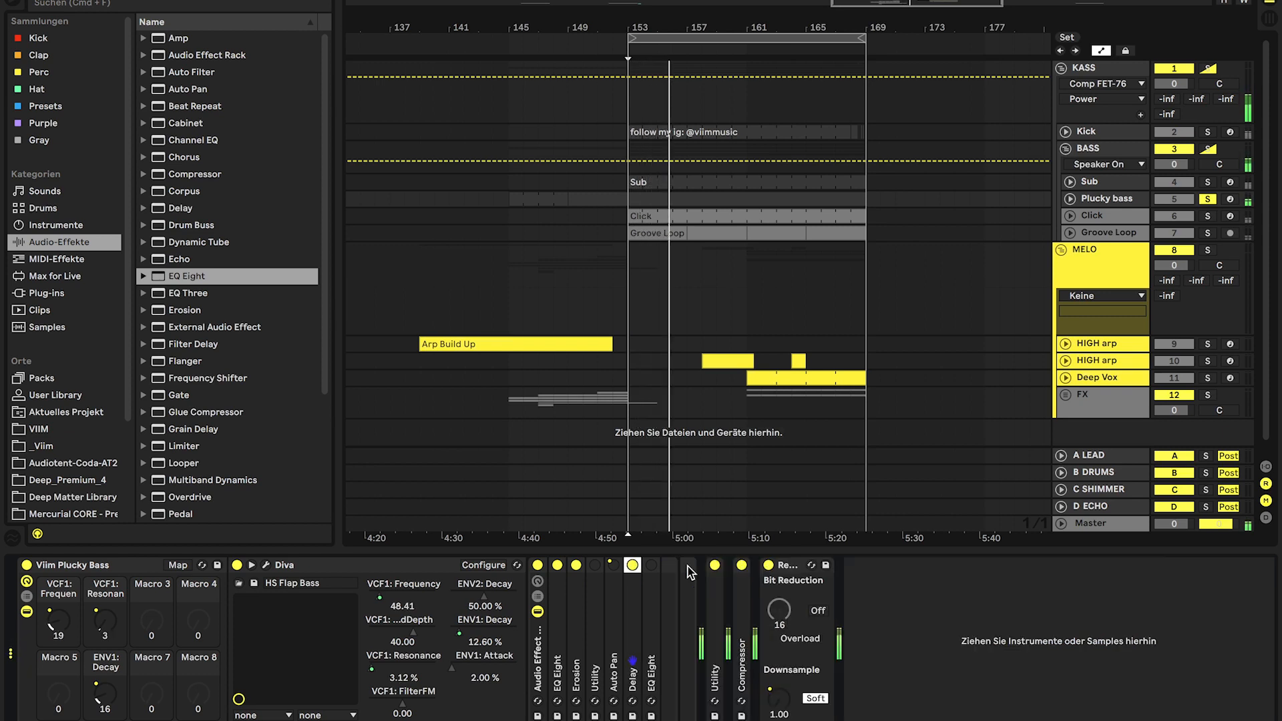
Step: Compare the Plucky bass with its rack's last EQ Eight off and on, and play it soloed with the Kick and Sub
{"action": "double_click", "coordinate": [654, 574]}
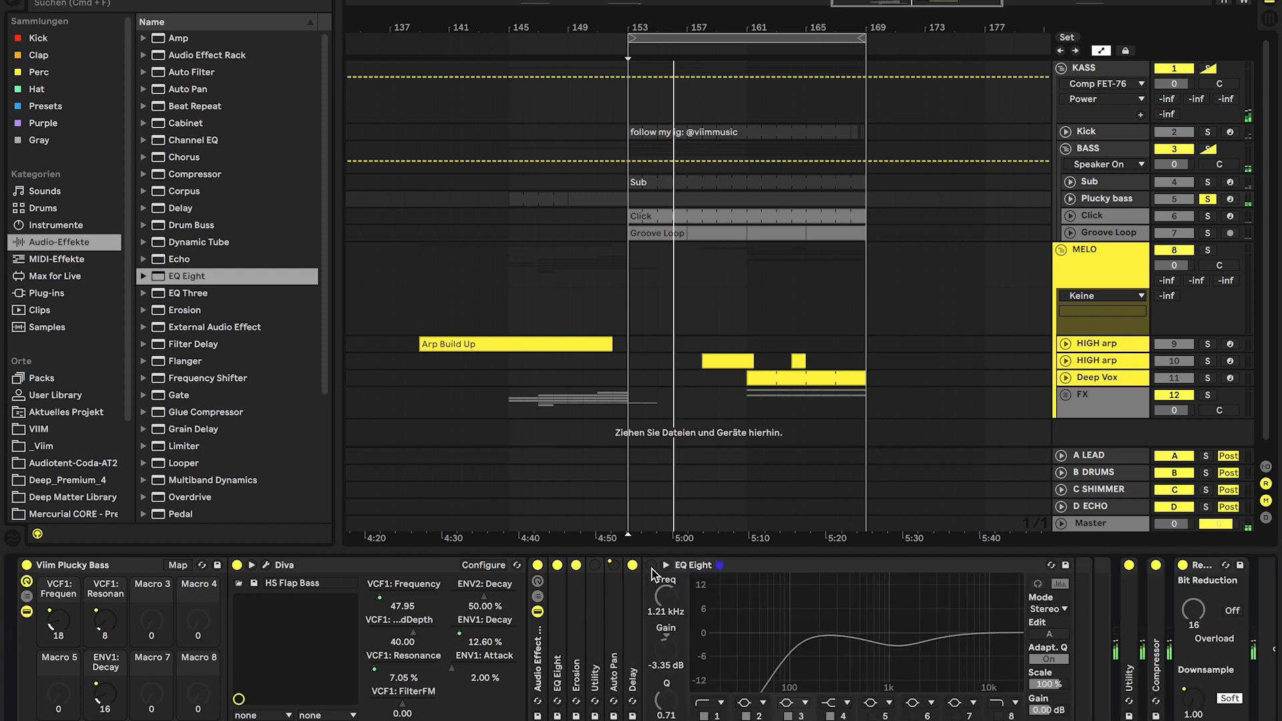
{"action": "left_click", "coordinate": [652, 567]}
{"action": "double_click", "coordinate": [721, 568]}
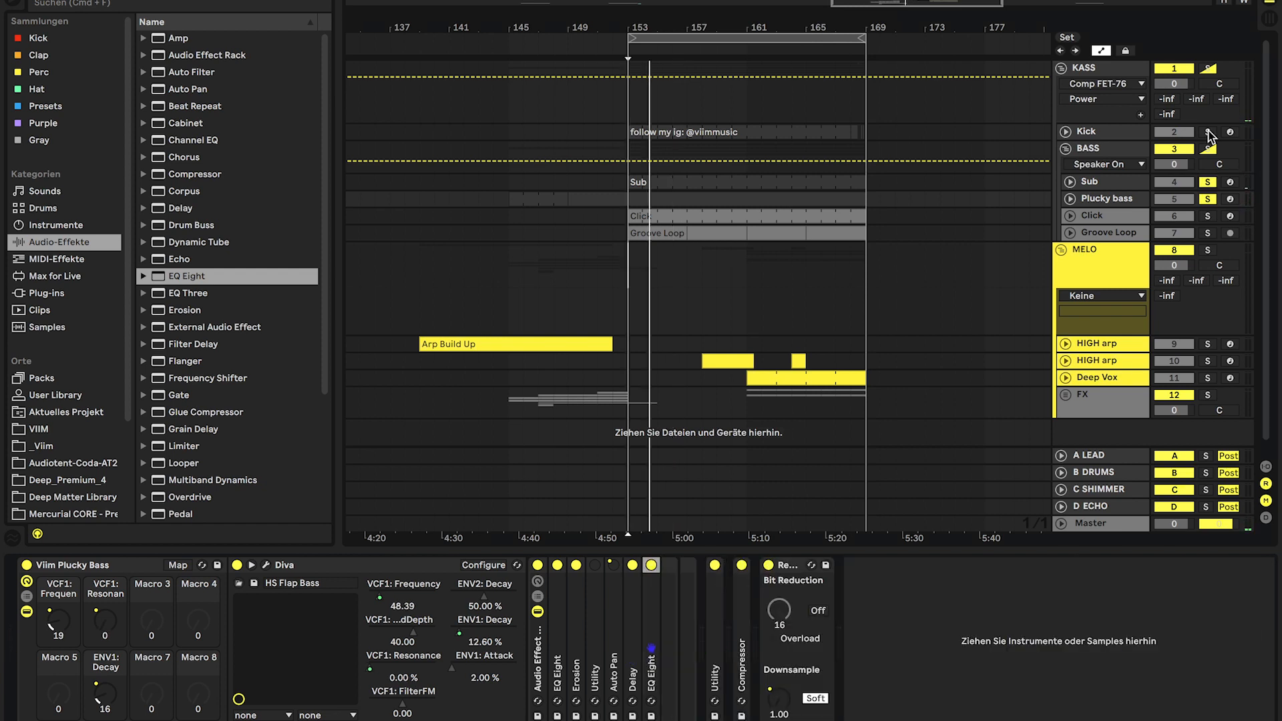
{"action": "key", "text": "space"}
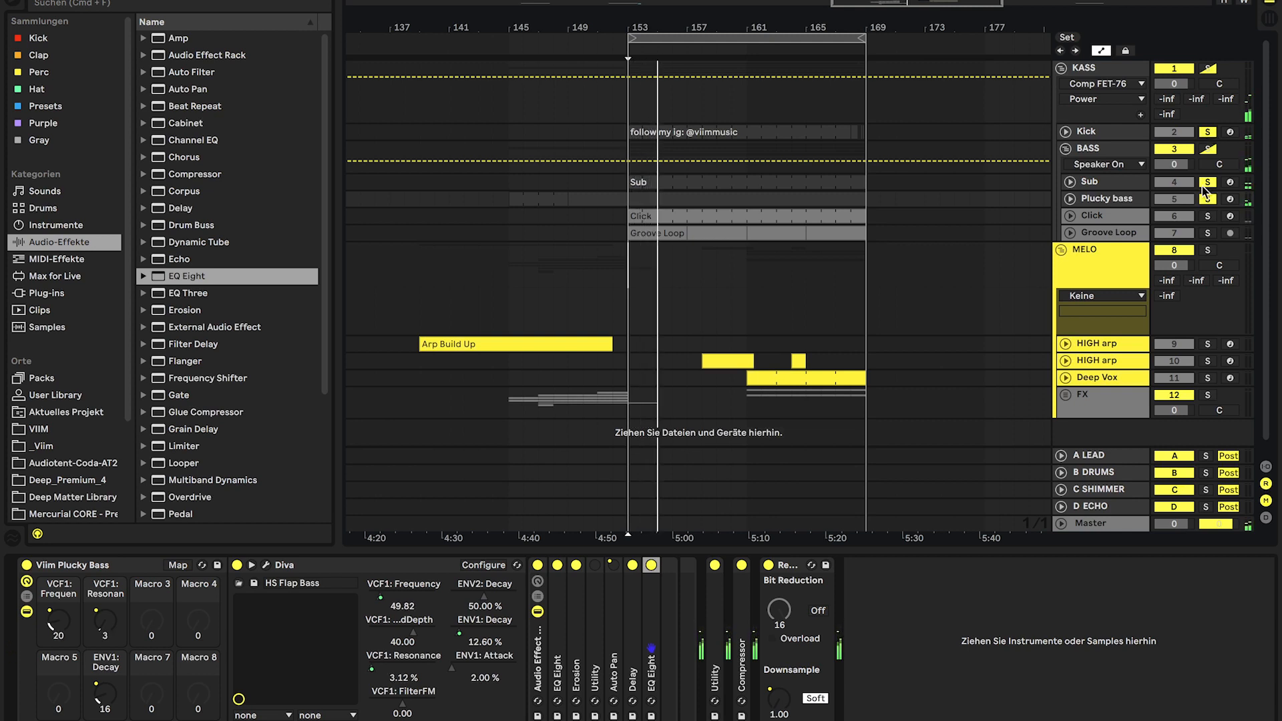
Step: Solo the Click track alone and inspect its random effect, MM - CLICK KICK - FM sample and EQ Eight low cut
{"action": "left_click", "coordinate": [1143, 220]}
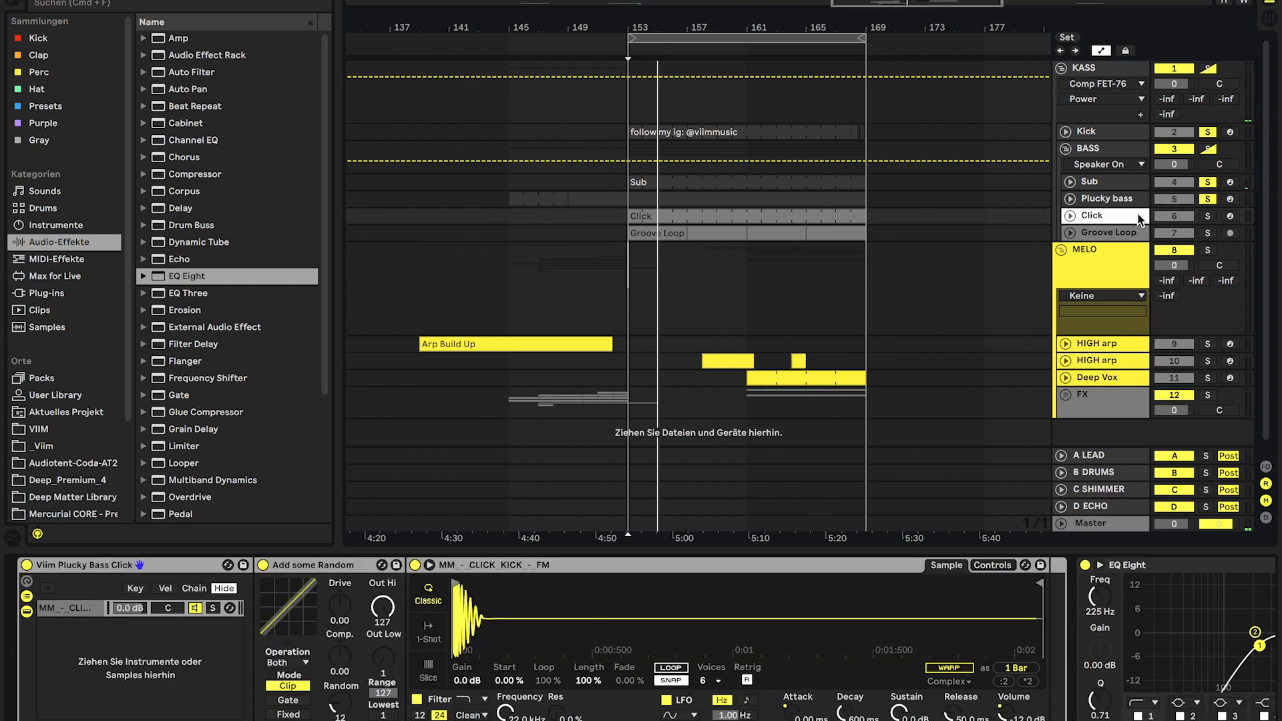
{"action": "left_click", "coordinate": [1208, 217]}
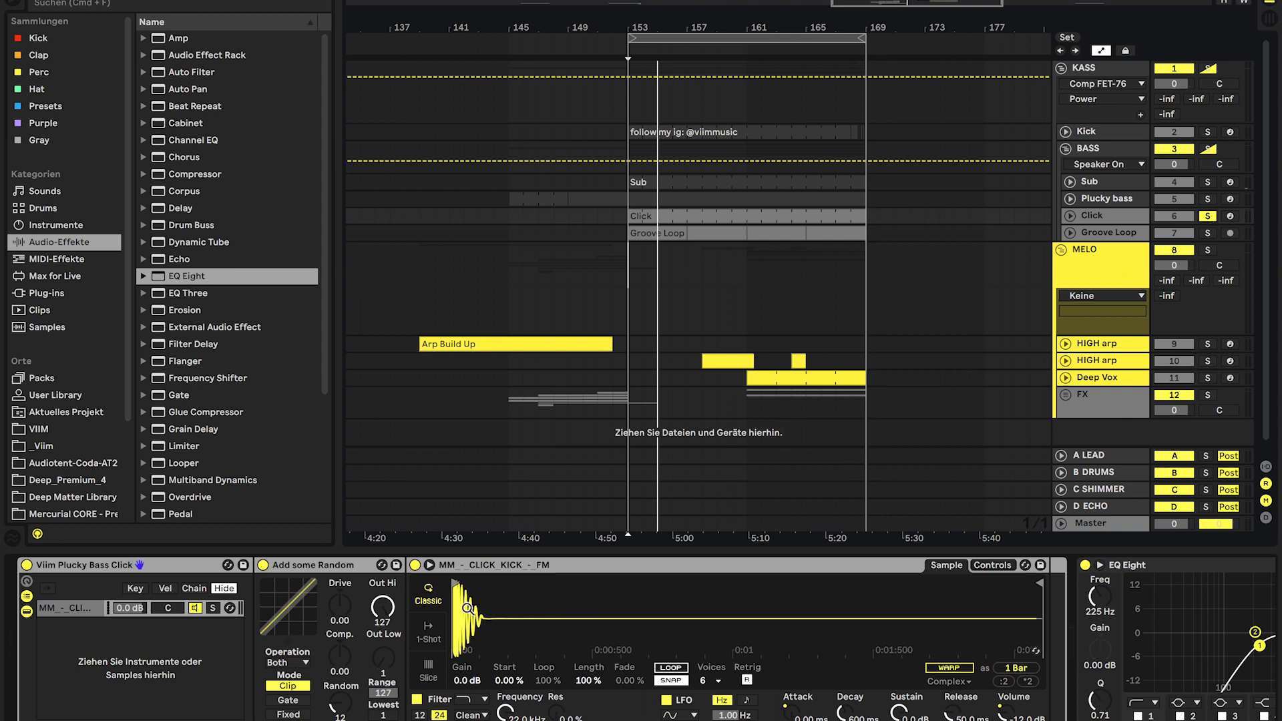
{"action": "scroll", "coordinate": [469, 610], "scroll_direction": "right", "scroll_amount": 3}
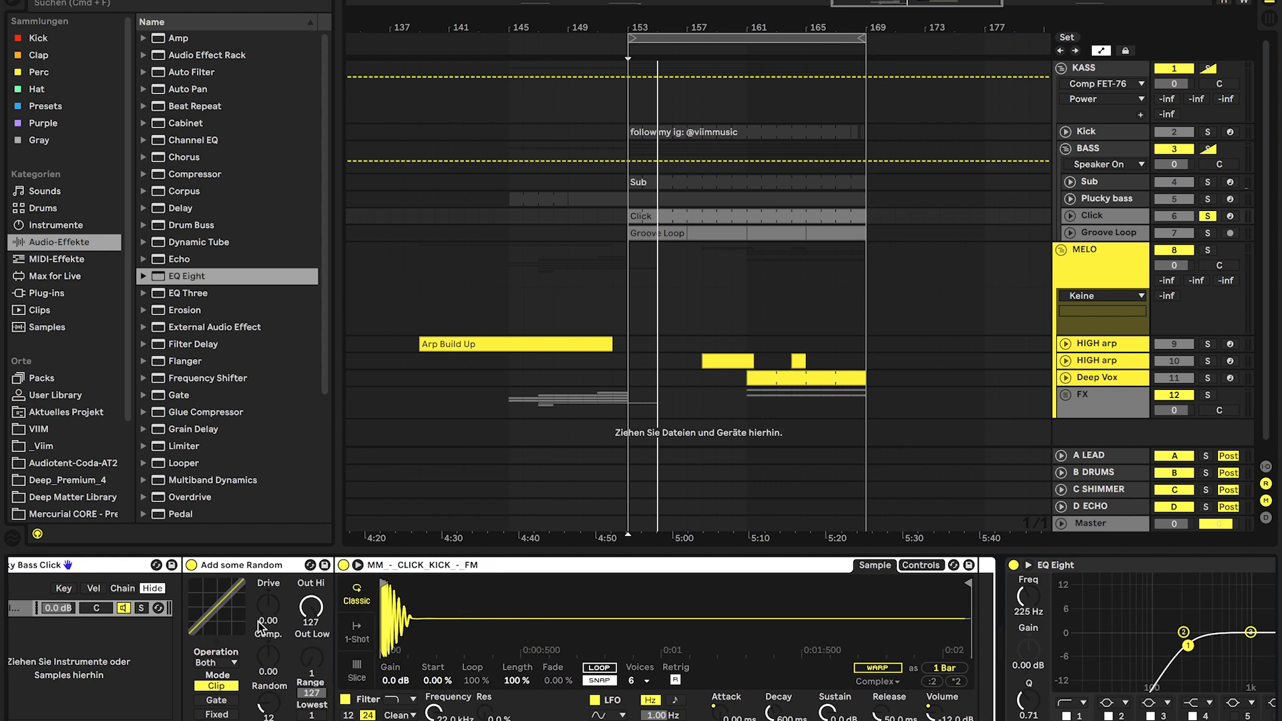
{"action": "scroll", "coordinate": [428, 681], "scroll_direction": "left", "scroll_amount": 3}
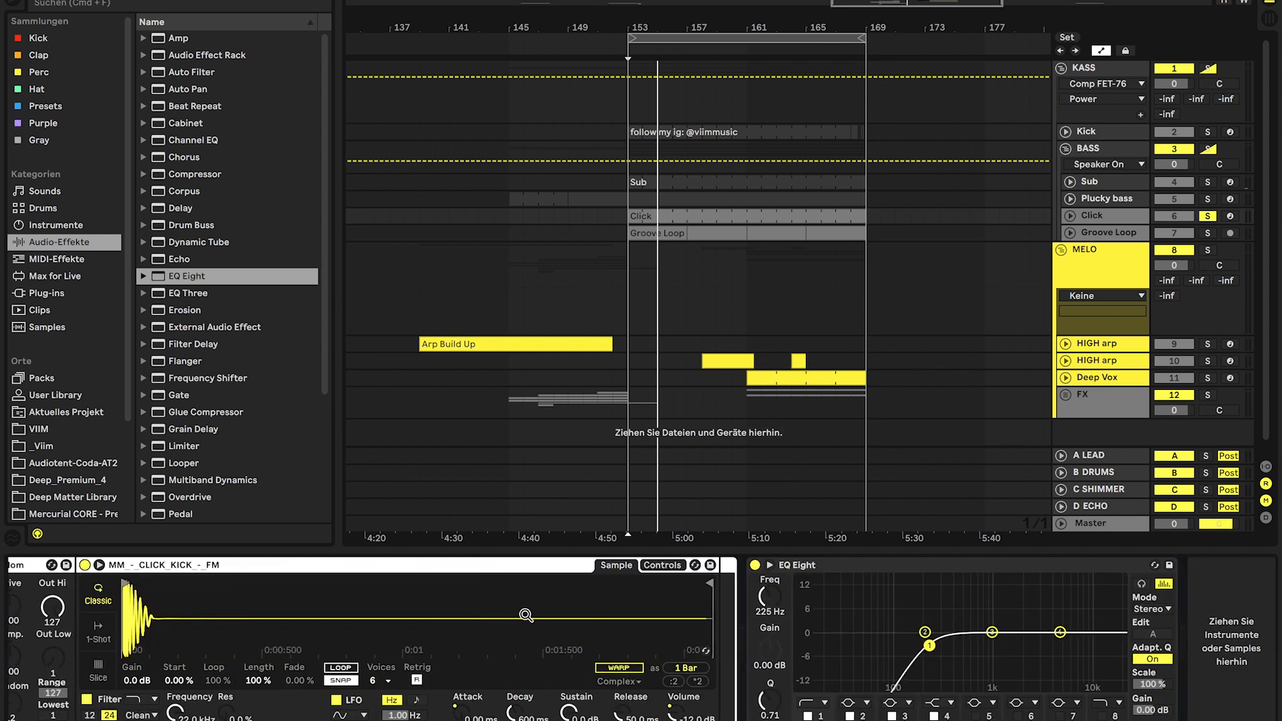
{"action": "scroll", "coordinate": [563, 609], "scroll_direction": "right", "scroll_amount": 14}
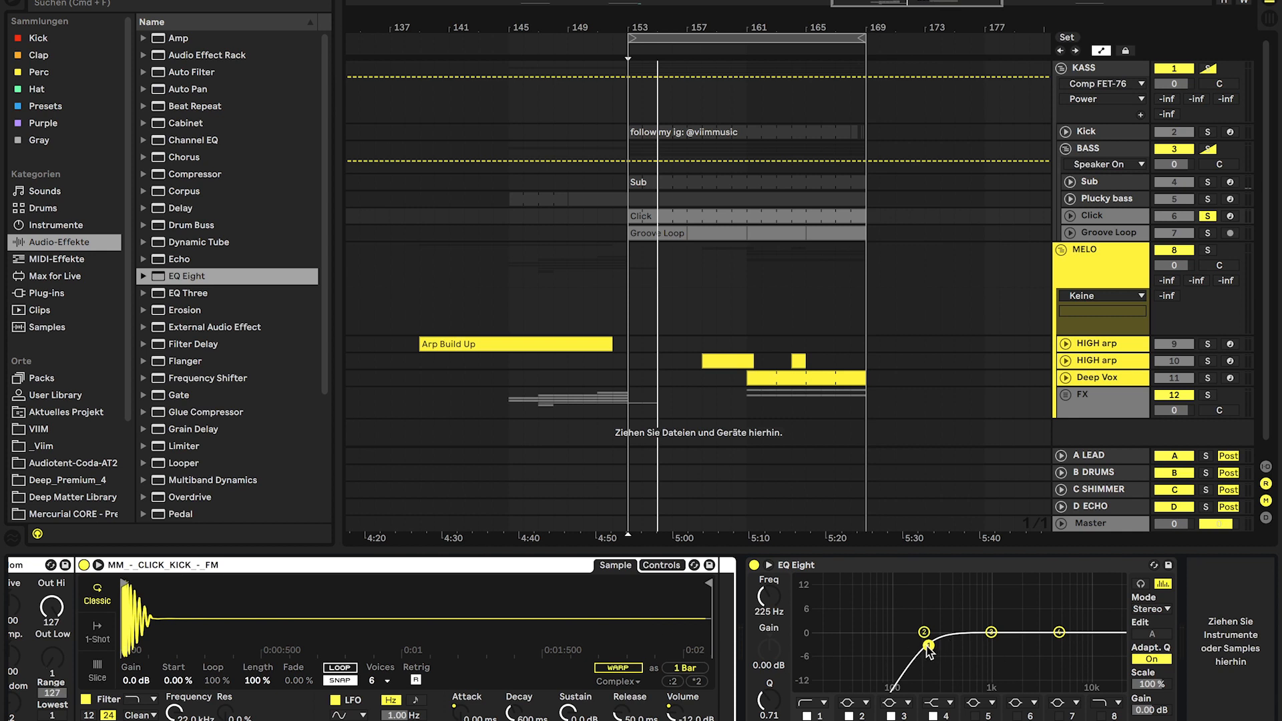
Step: Solo the Kick, Sub, Plucky bass and Click together and compare playback with the Click out and in
{"action": "left_click", "coordinate": [1207, 199]}
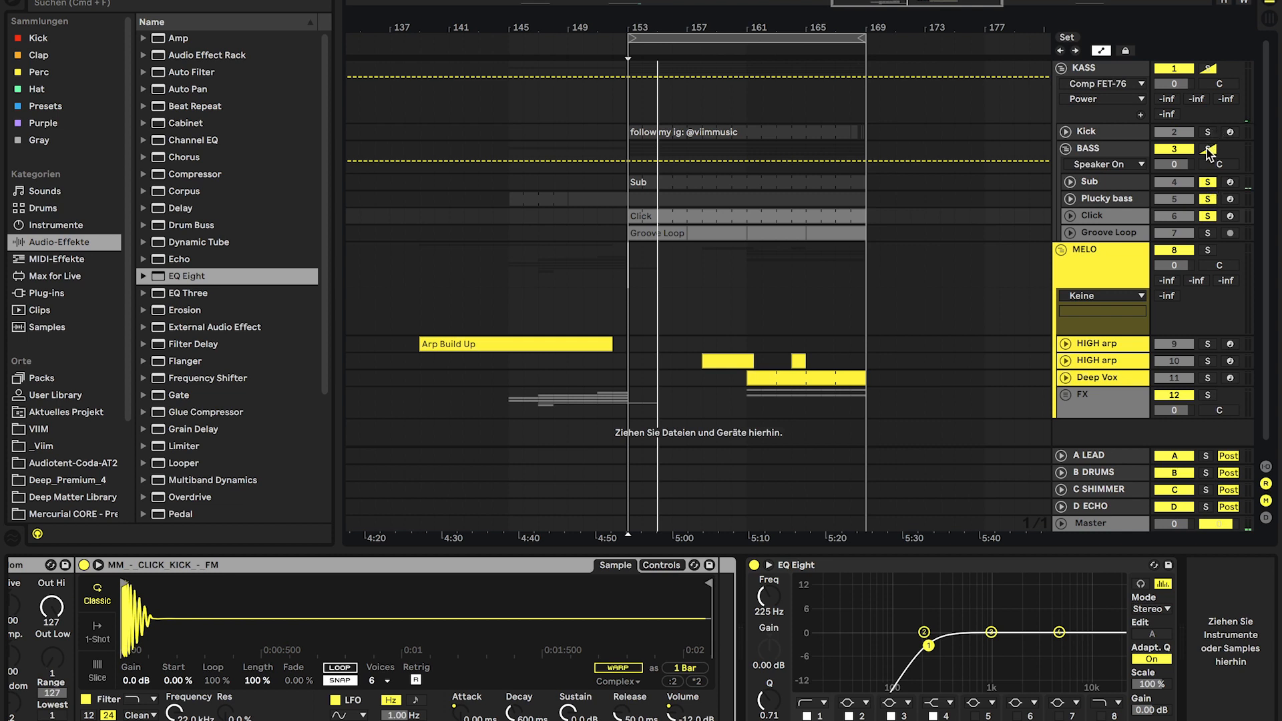
{"action": "left_click", "coordinate": [1207, 131]}
{"action": "key", "text": "space"}
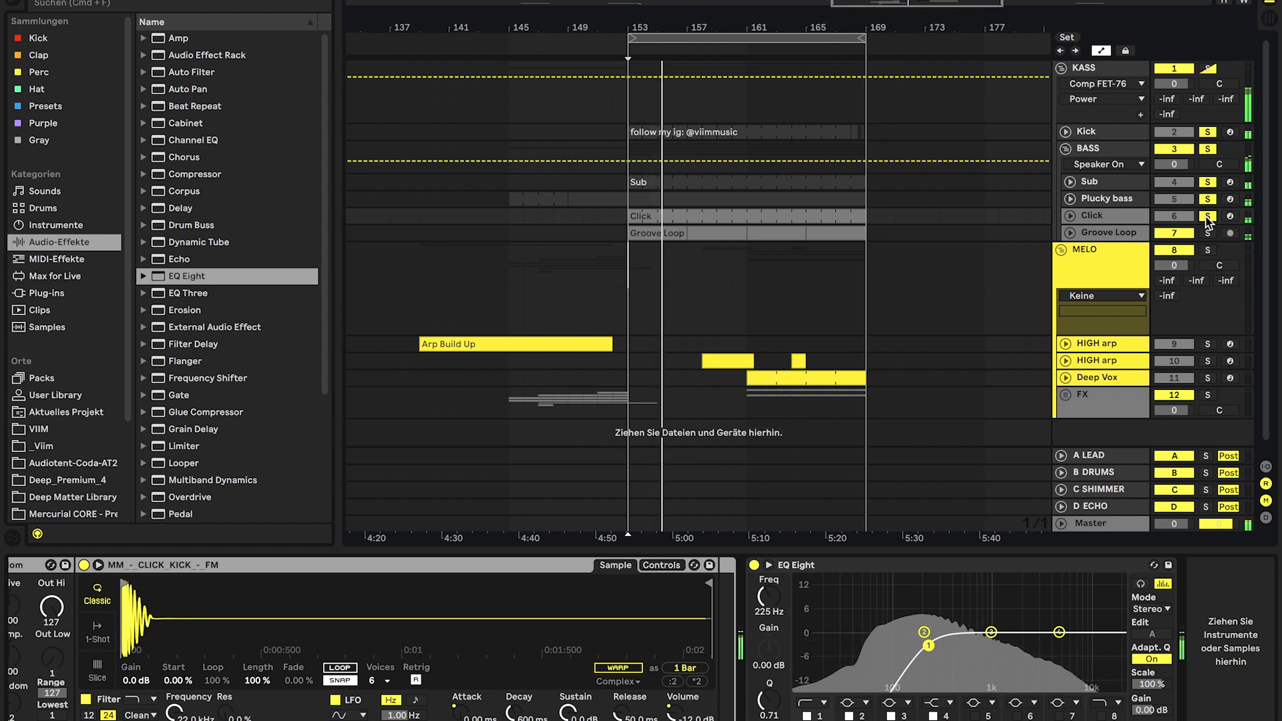
{"action": "left_click", "coordinate": [1207, 216]}
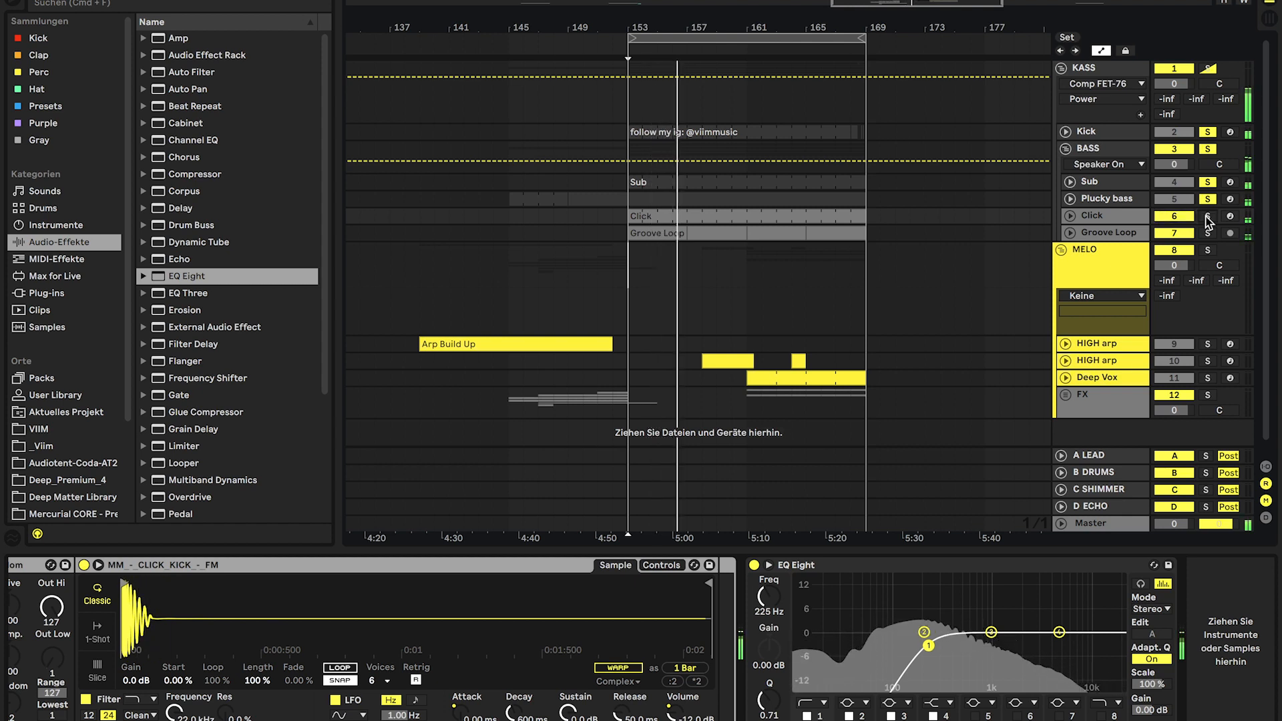
{"action": "left_click", "coordinate": [1208, 216]}
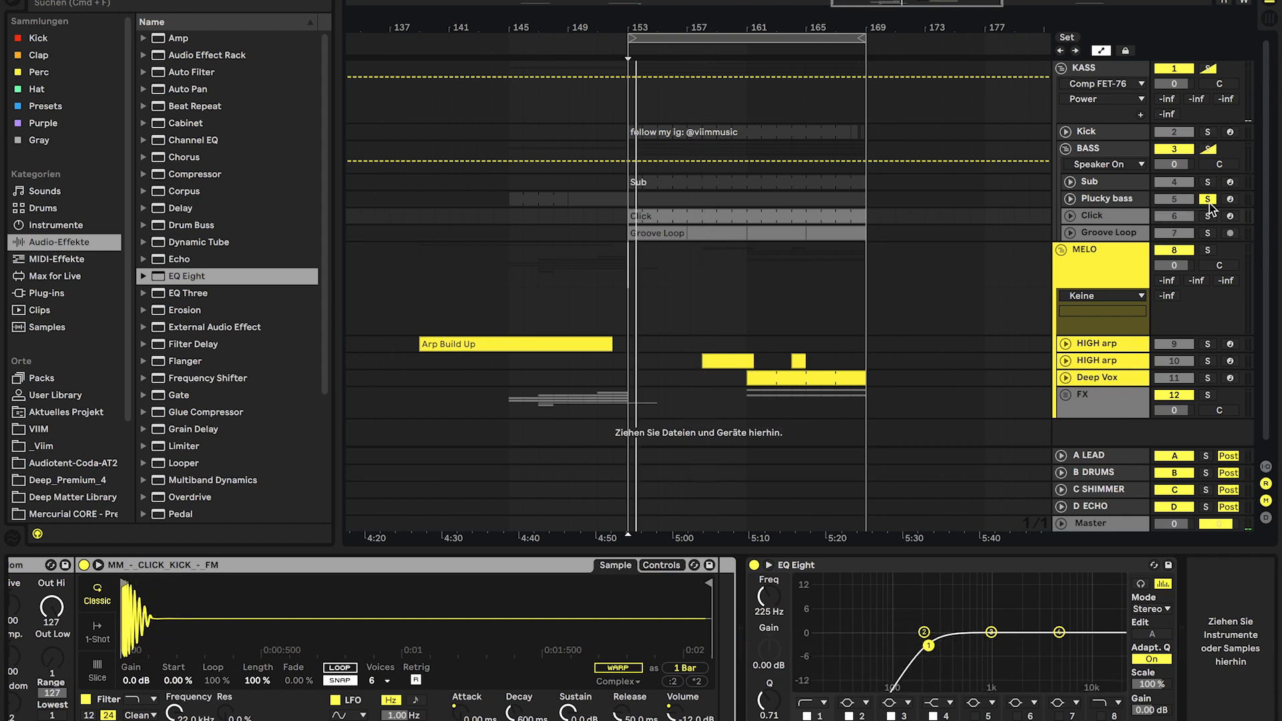
Step: Play the Plucky bass soloed and compare it with and without the Click layer
{"action": "key", "text": "space"}
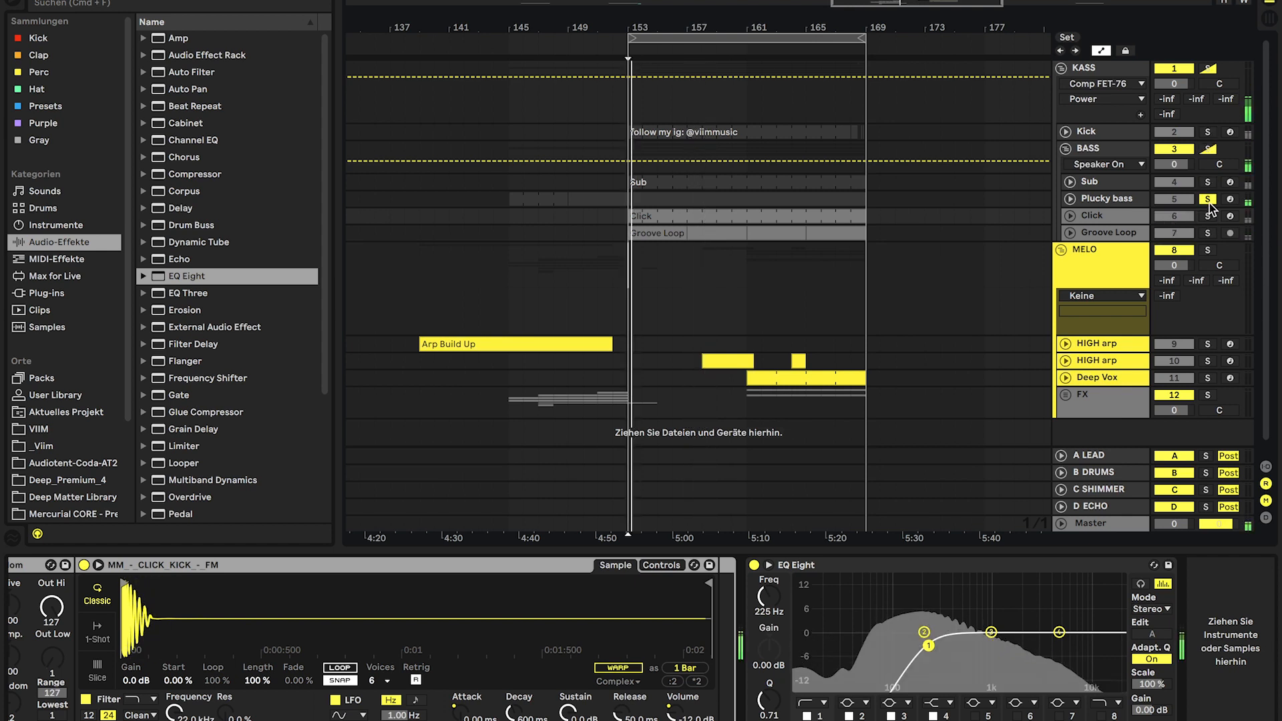
{"action": "left_click", "coordinate": [1207, 216]}
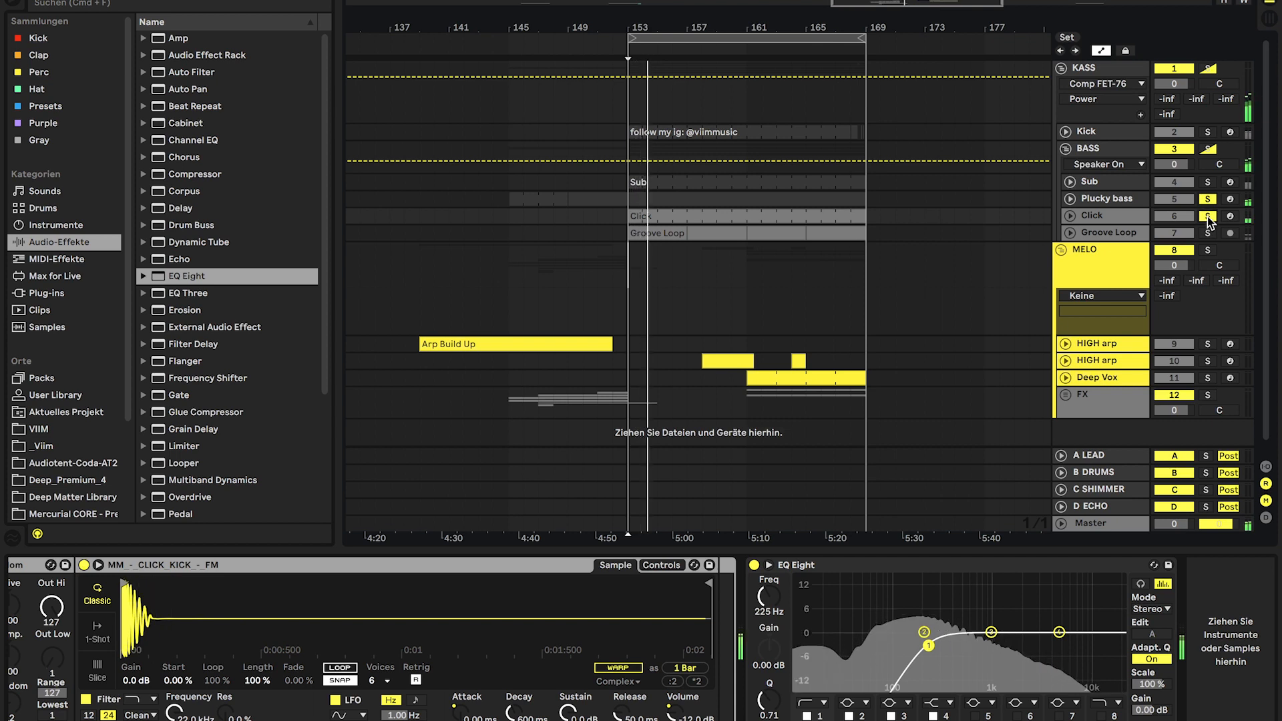
{"action": "left_click", "coordinate": [1207, 216]}
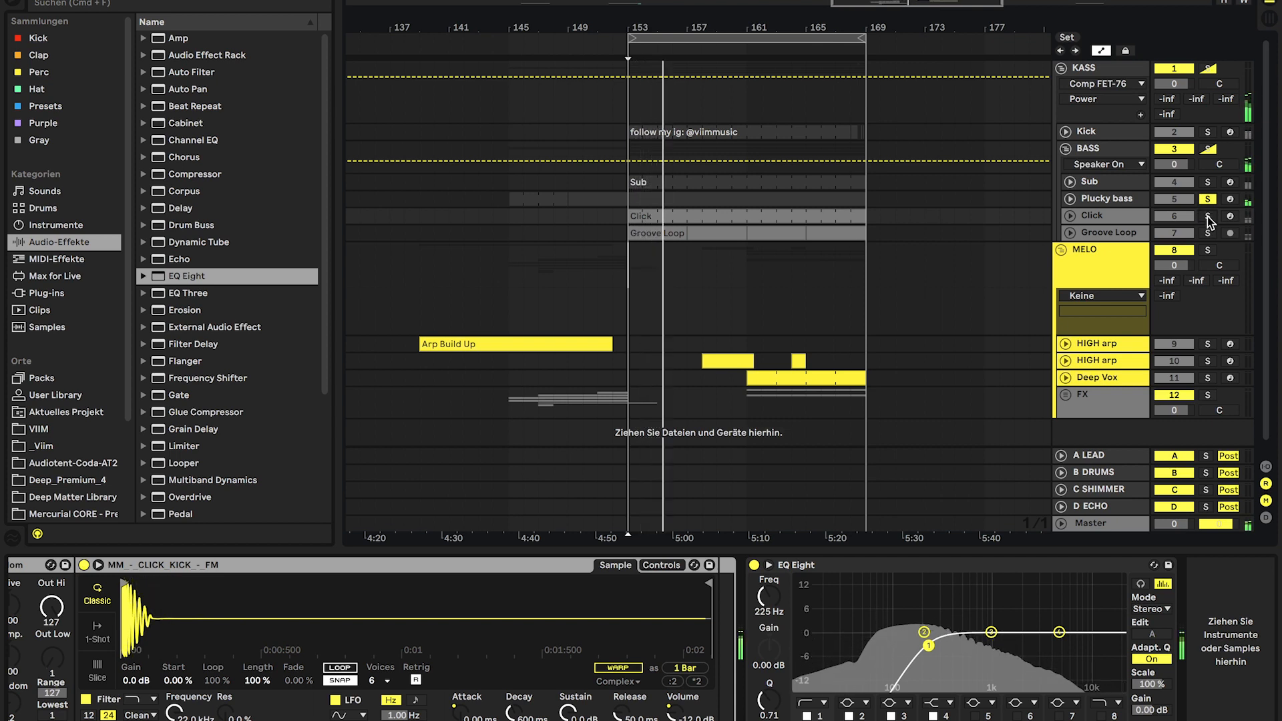
{"action": "left_click", "coordinate": [1207, 216]}
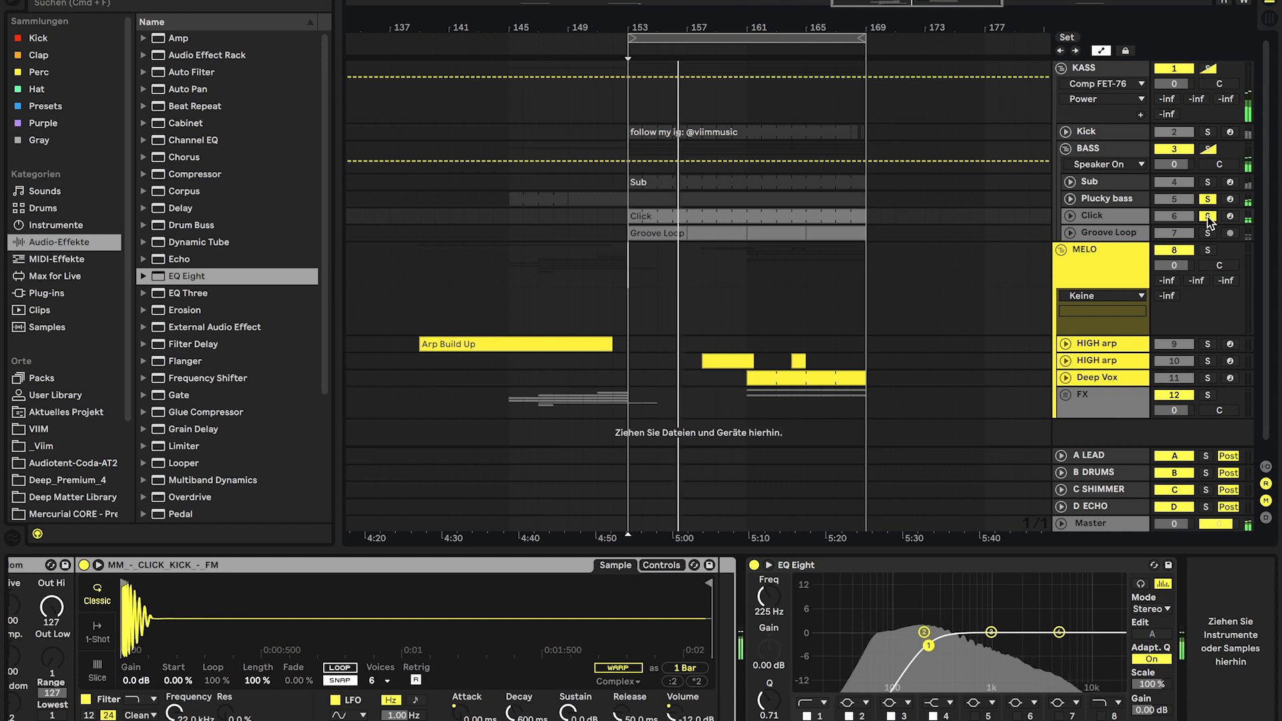
Step: Solo the Groove Loop track alone, view its Utility and two EQ Eight devices, and play its first clip
{"action": "left_click", "coordinate": [1110, 216]}
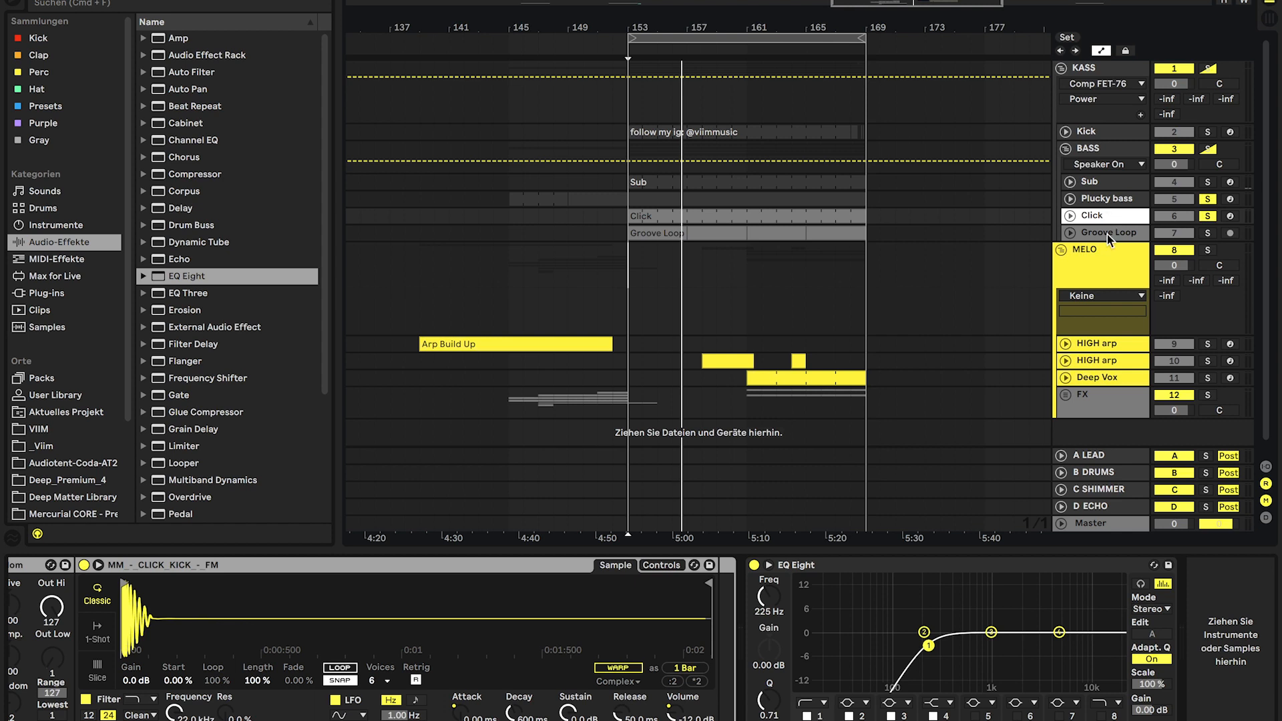
{"action": "left_click", "coordinate": [1110, 233]}
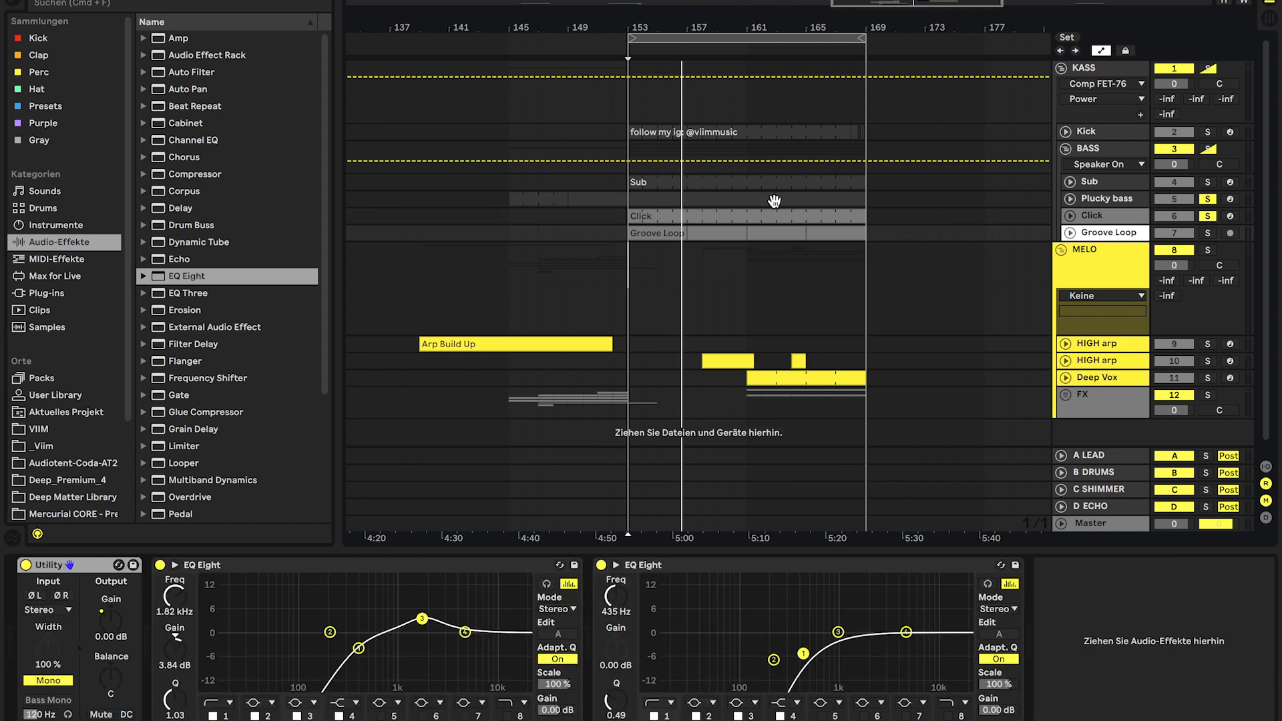
{"action": "left_click", "coordinate": [1209, 234]}
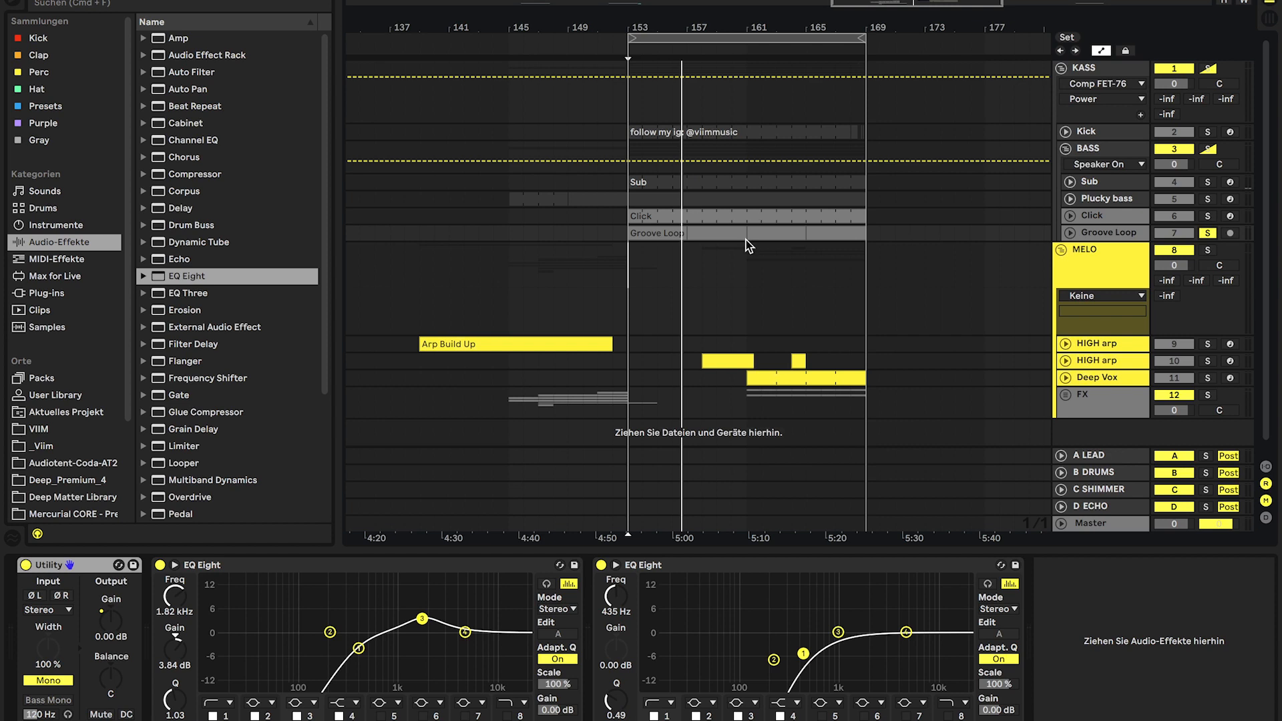
{"action": "double_click", "coordinate": [665, 232]}
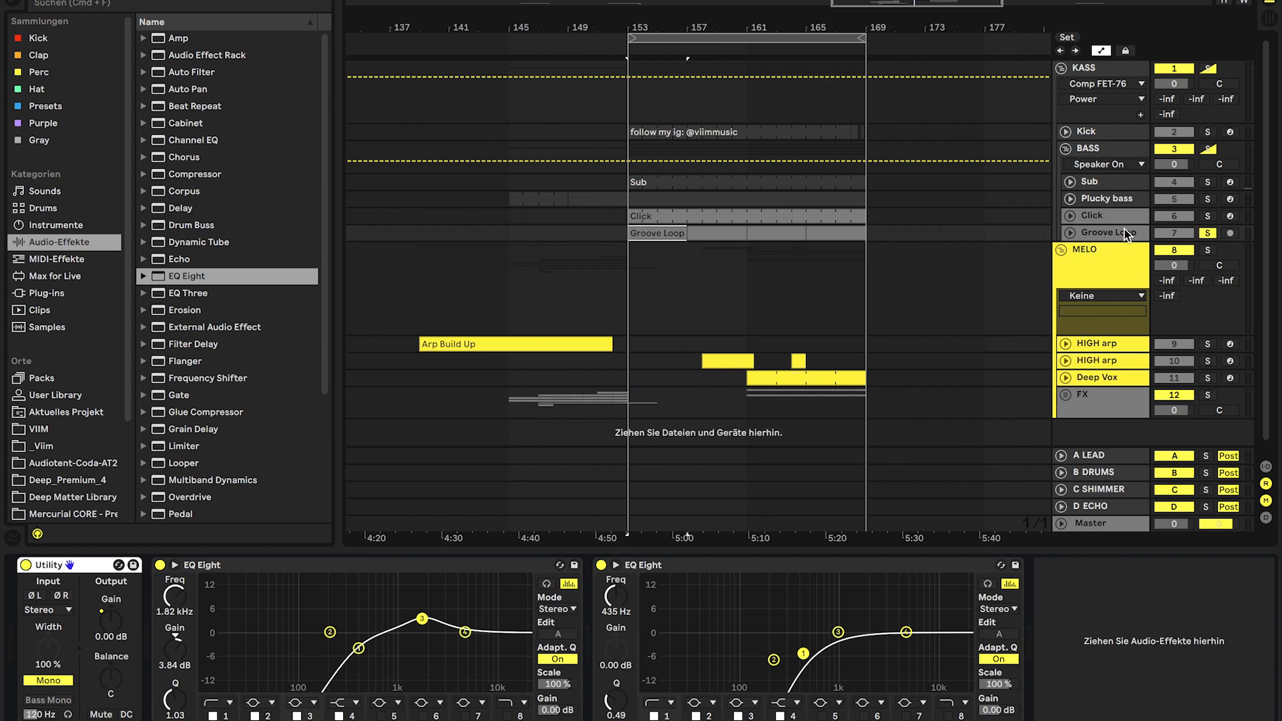
{"action": "key", "text": "space"}
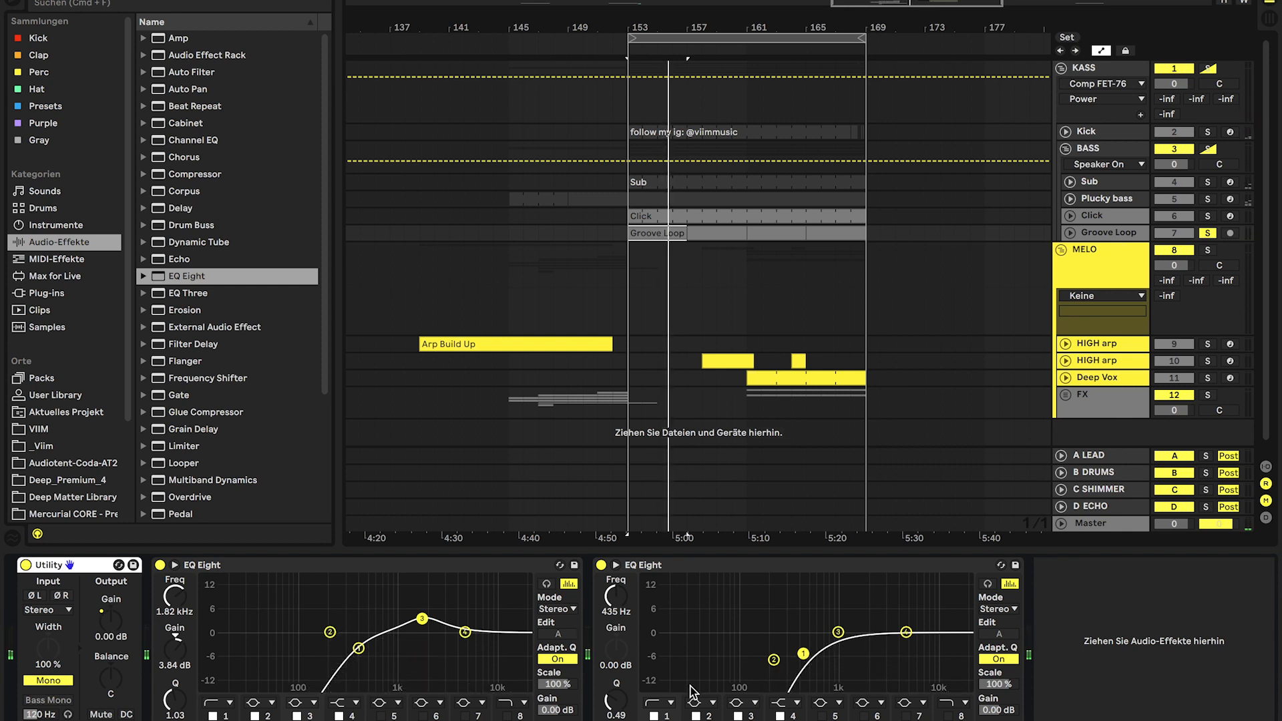
Step: Show the automation of the Groove Loop's Utility Gain and enlarge the arrangement around its first clip
{"action": "right_click", "coordinate": [113, 624]}
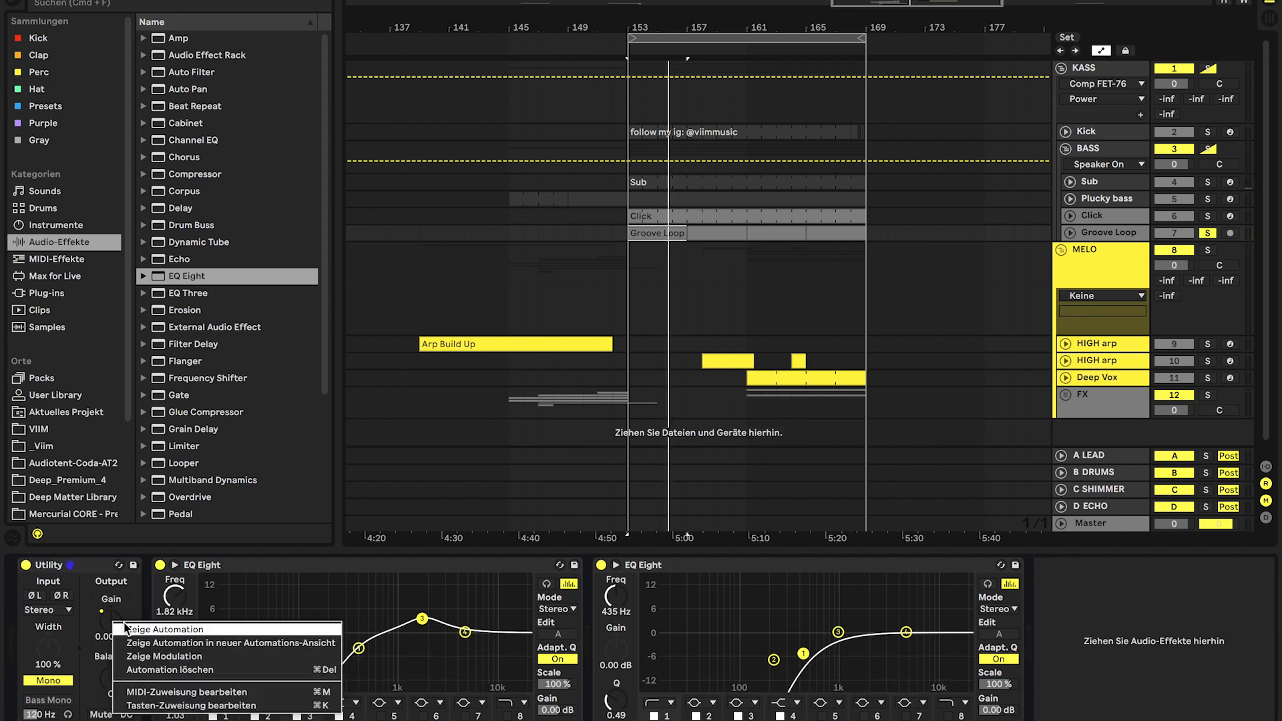
{"action": "left_click", "coordinate": [124, 629]}
{"action": "key", "text": "z"}
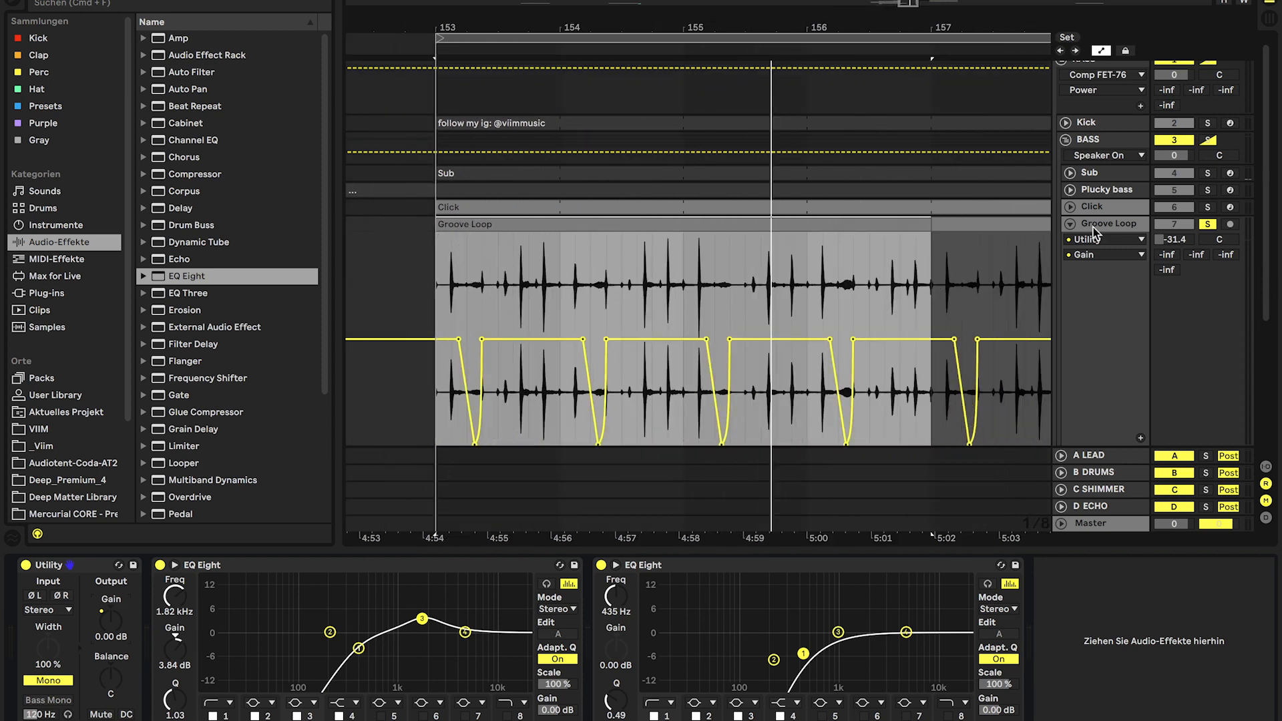
Step: Solo the whole KASS group, play its kick and bass layers together, and fold the Groove Loop track
{"action": "left_click", "coordinate": [1212, 149]}
{"action": "left_click", "coordinate": [1208, 141]}
{"action": "scroll", "coordinate": [1208, 139], "scroll_direction": "up", "scroll_amount": 1}
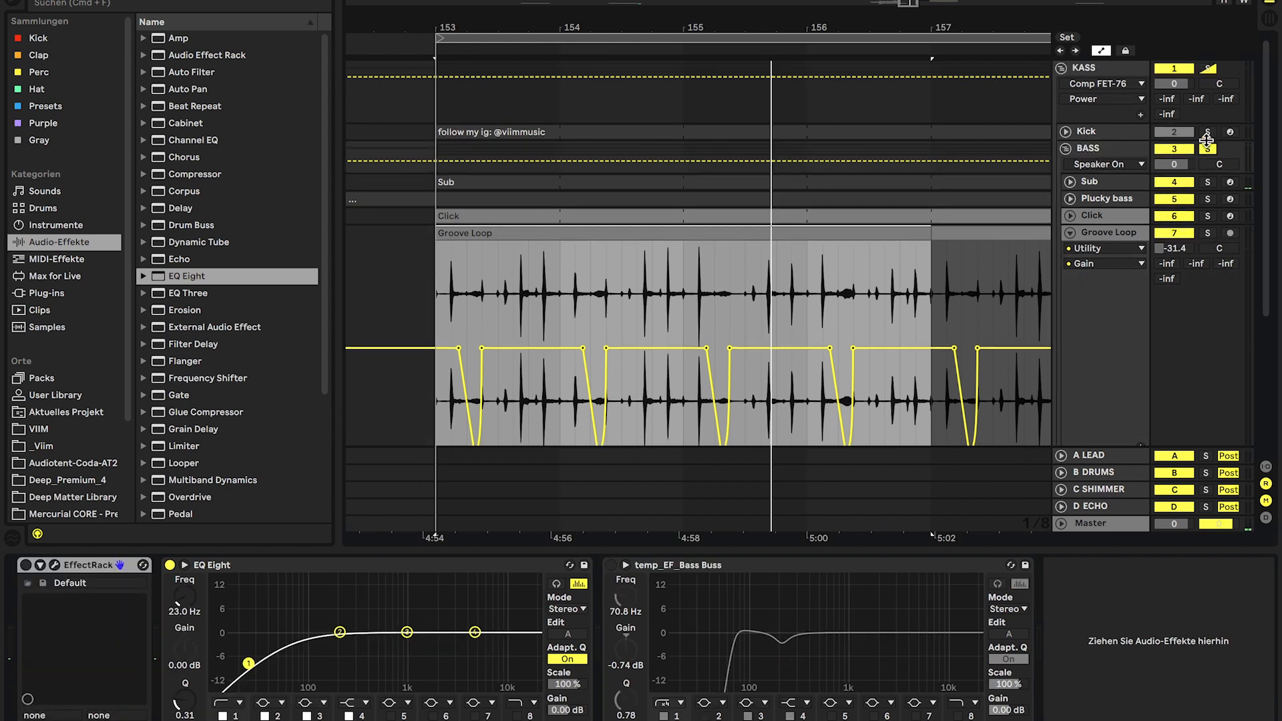
{"action": "left_click", "coordinate": [1208, 71]}
{"action": "key", "text": "space"}
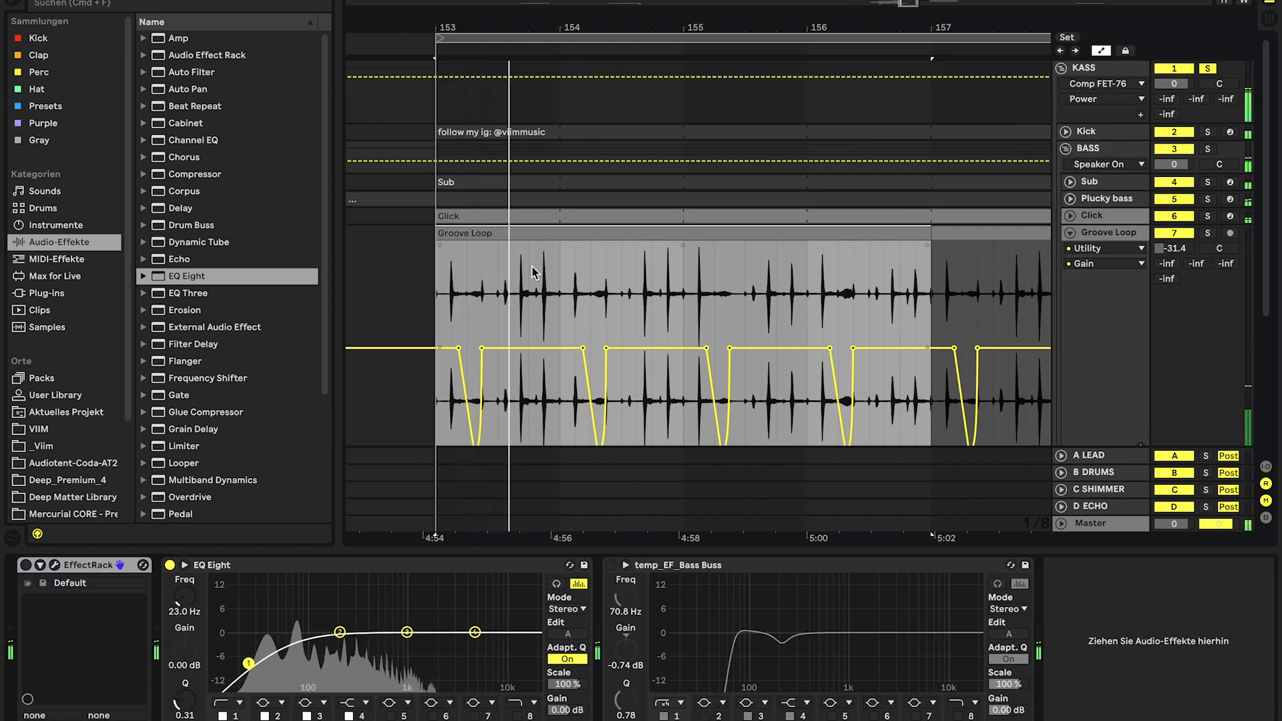
{"action": "scroll", "coordinate": [533, 266], "scroll_direction": "down", "scroll_amount": 10}
{"action": "left_click", "coordinate": [1069, 233]}
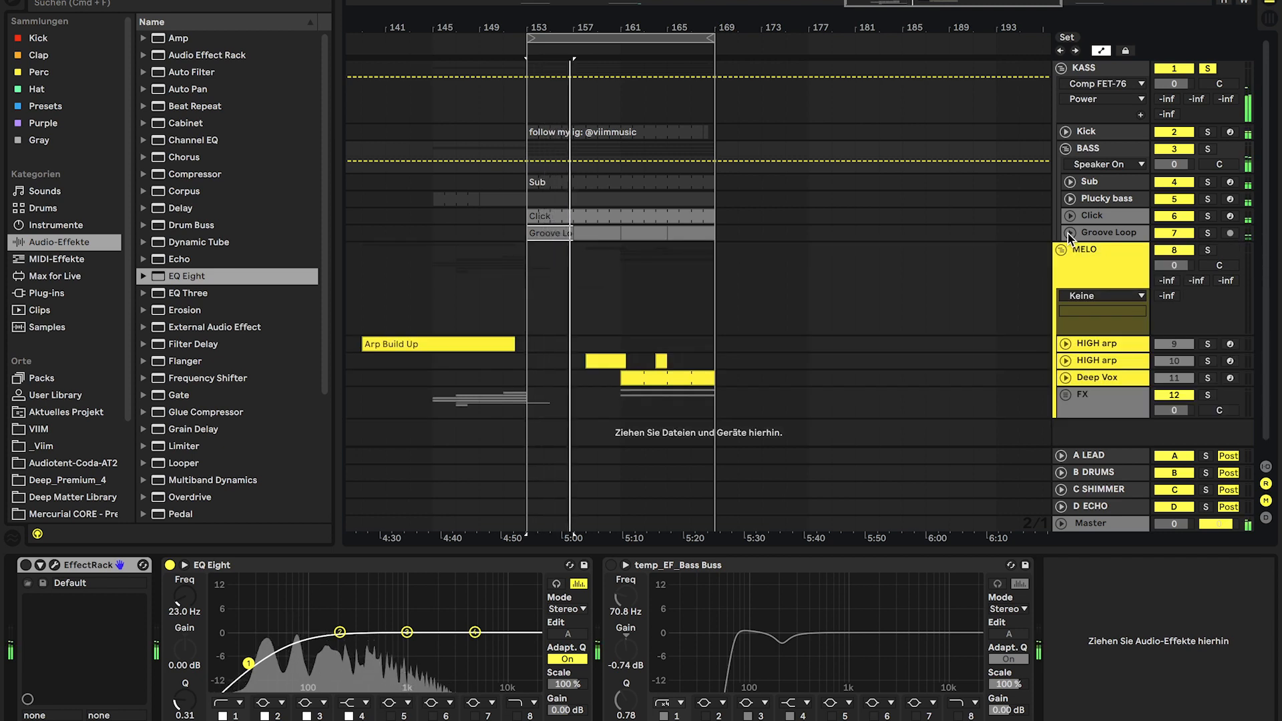
{"action": "key", "text": "space"}
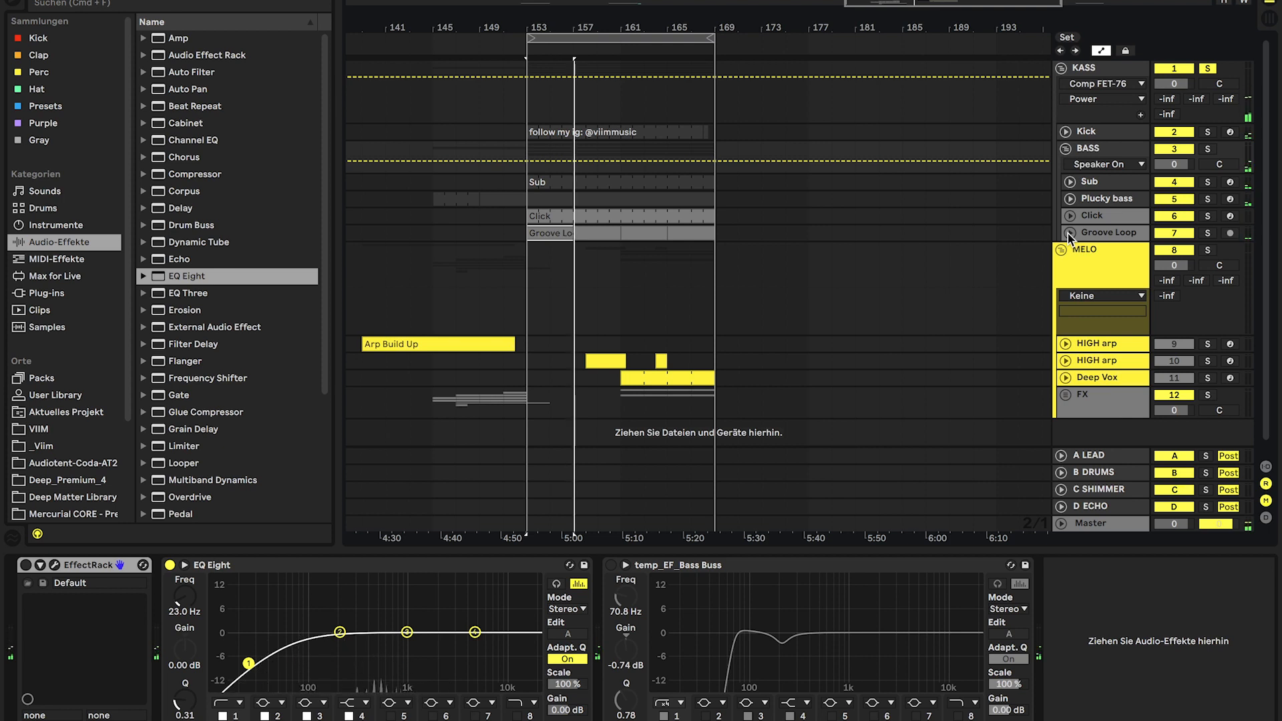
Step: View the Plucky bass automation for VCF1 Frequency, VCF1 Resonance, ENV1 Decay, Auto Pan Amount and Redux Sample Soft
{"action": "left_click", "coordinate": [1215, 211]}
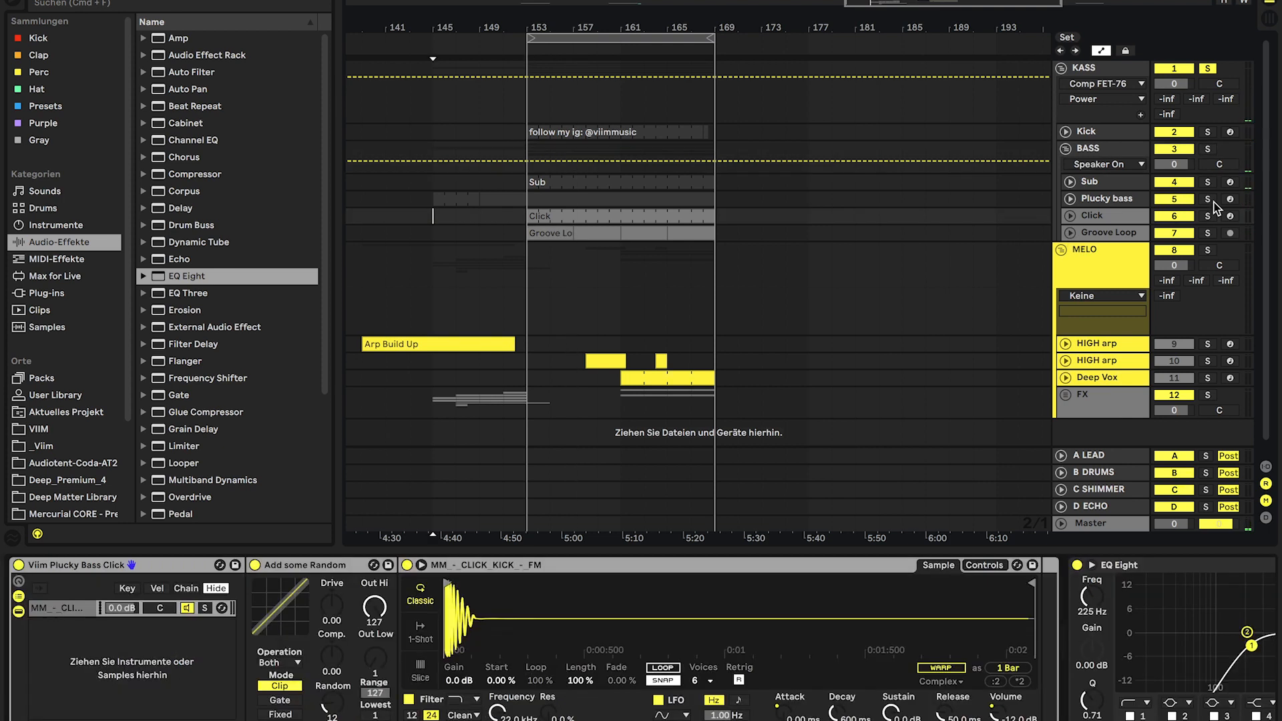
{"action": "left_click", "coordinate": [1092, 201]}
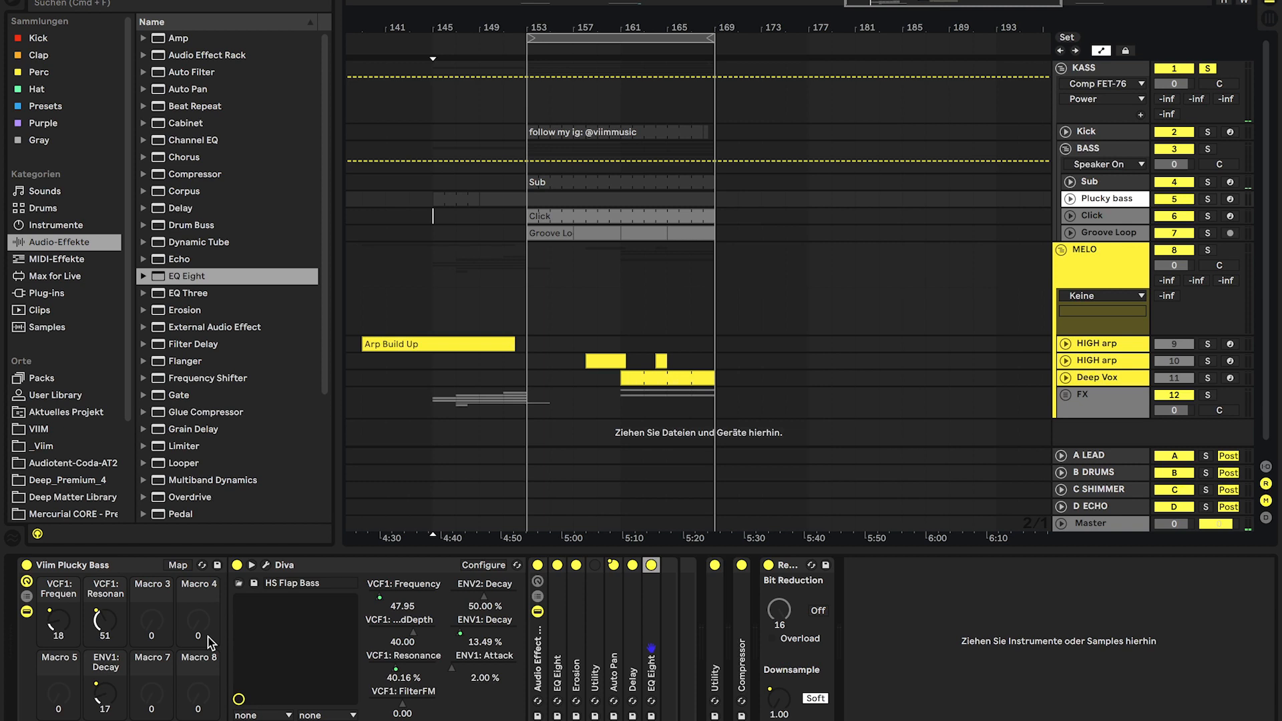
{"action": "right_click", "coordinate": [53, 621]}
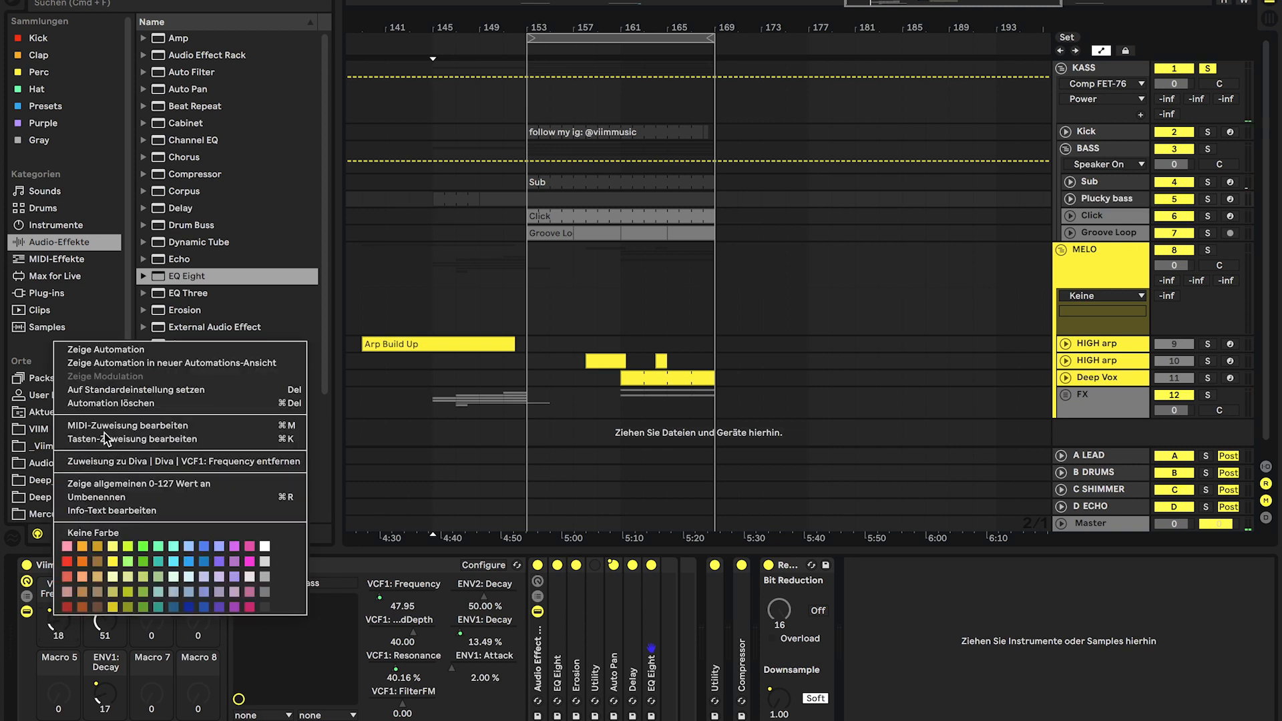
{"action": "left_click", "coordinate": [123, 349]}
{"action": "scroll", "coordinate": [427, 300], "scroll_direction": "up", "scroll_amount": 3}
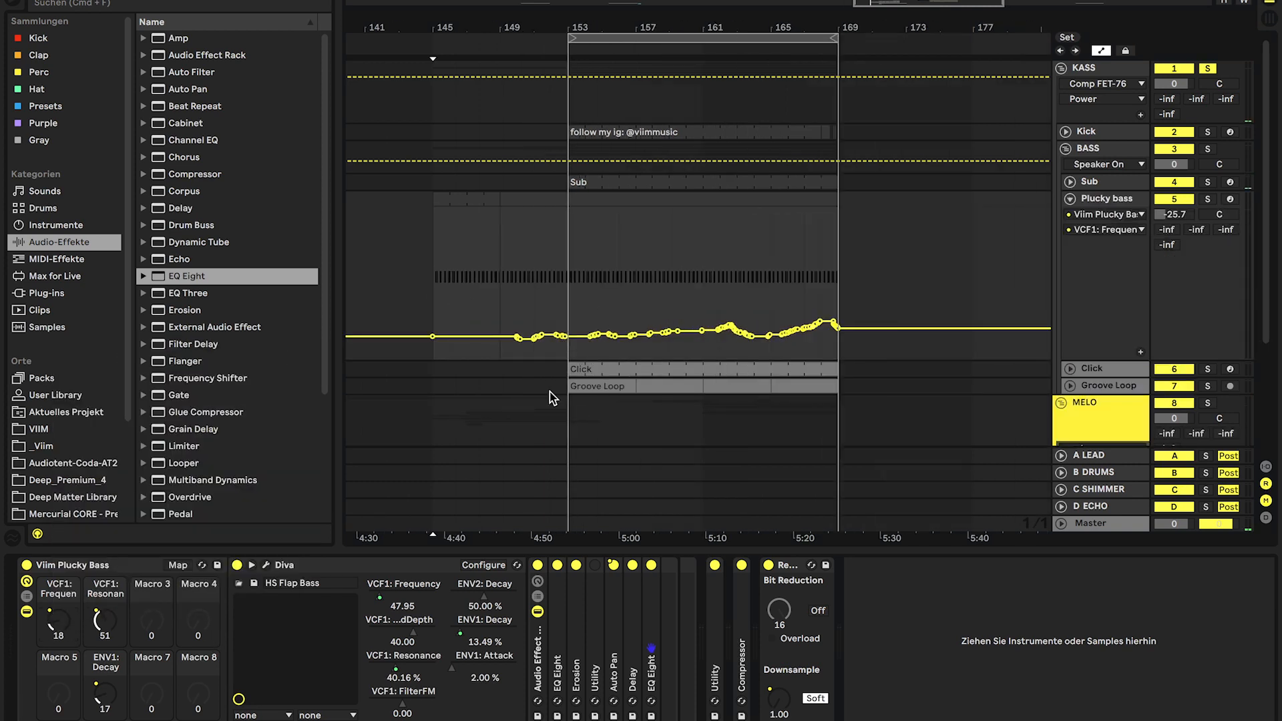
{"action": "left_click", "coordinate": [118, 621]}
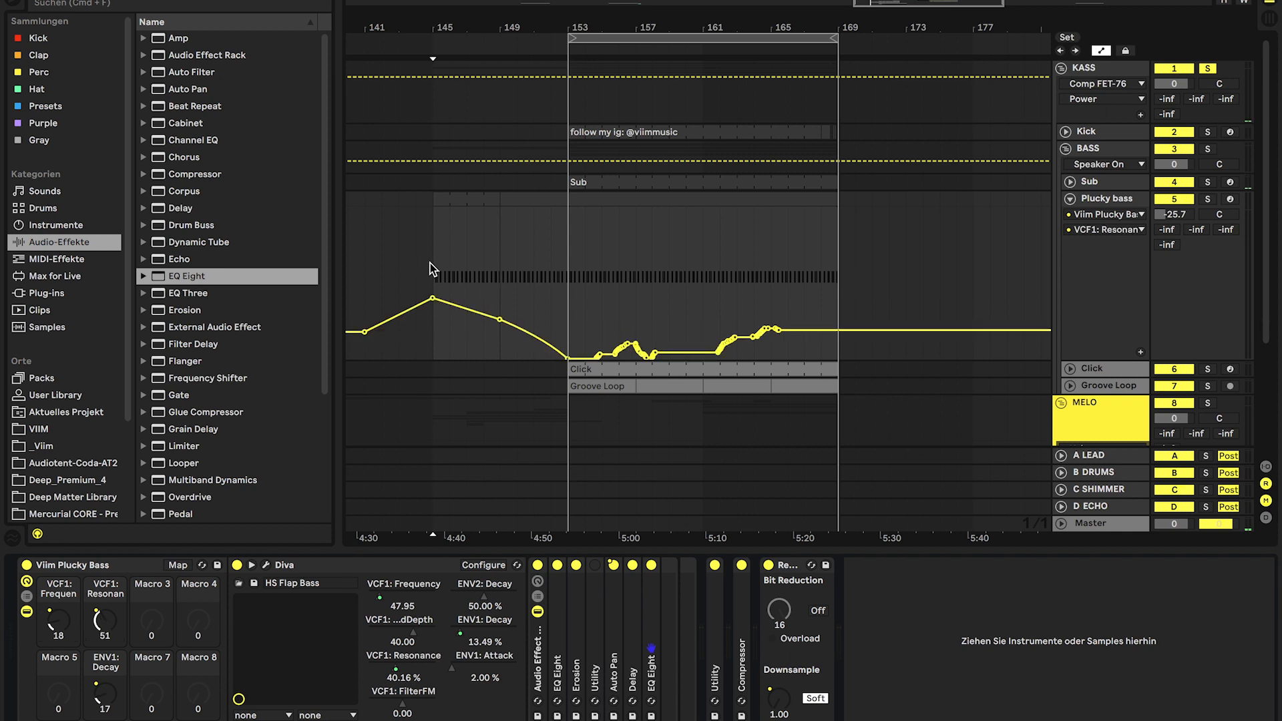
{"action": "left_click", "coordinate": [107, 705]}
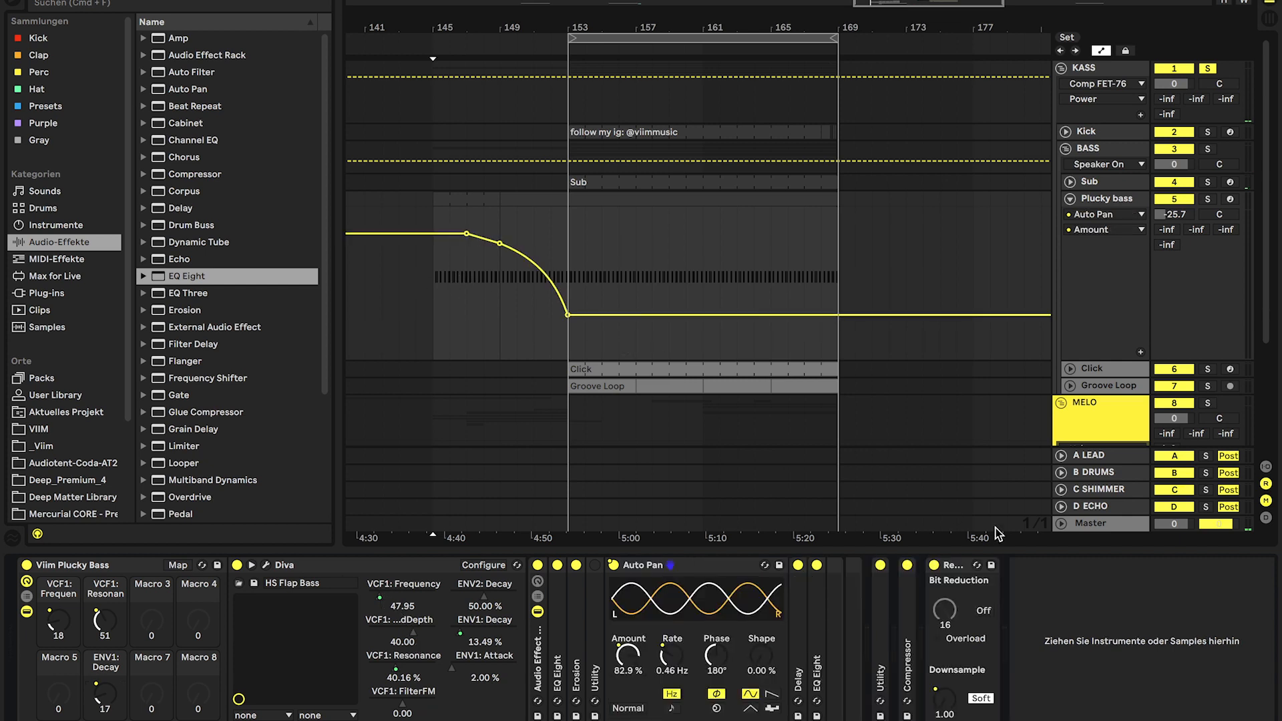
{"action": "left_click", "coordinate": [949, 703]}
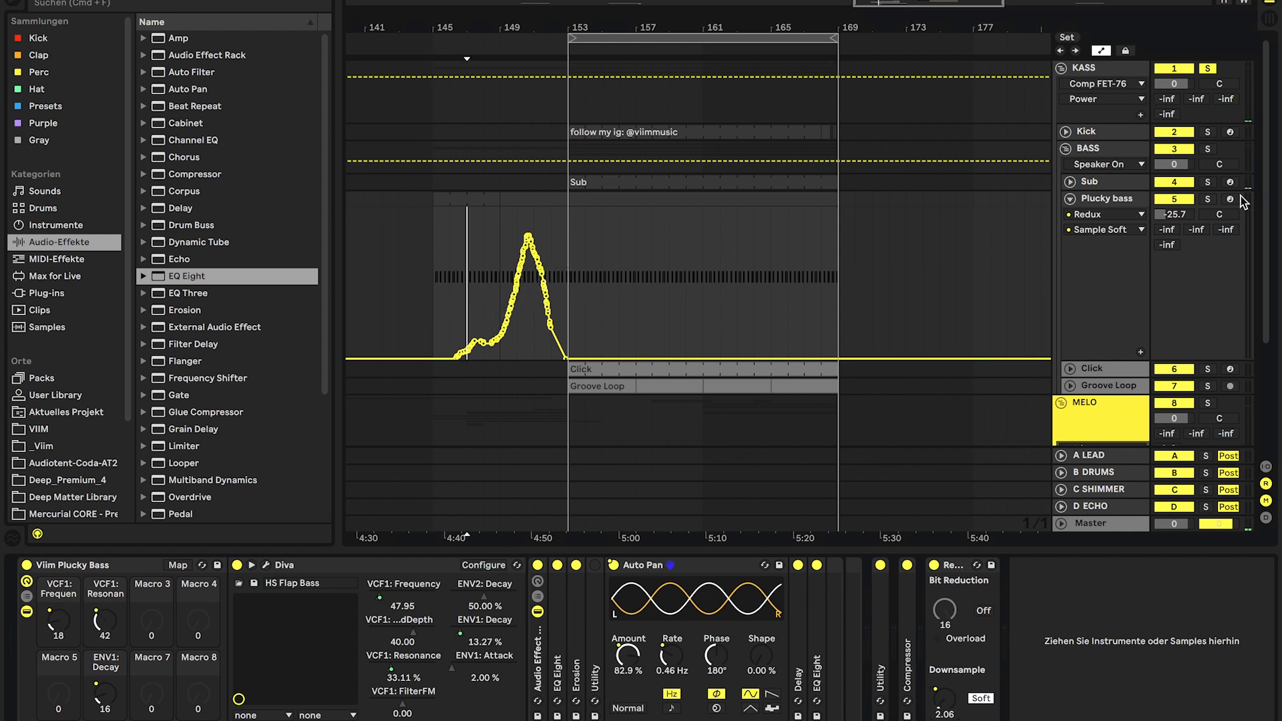
Step: Solo the Plucky bass, play its build-up section, and briefly expand its Erosion device to view the settings
{"action": "left_click", "coordinate": [1208, 199]}
{"action": "key", "text": "space"}
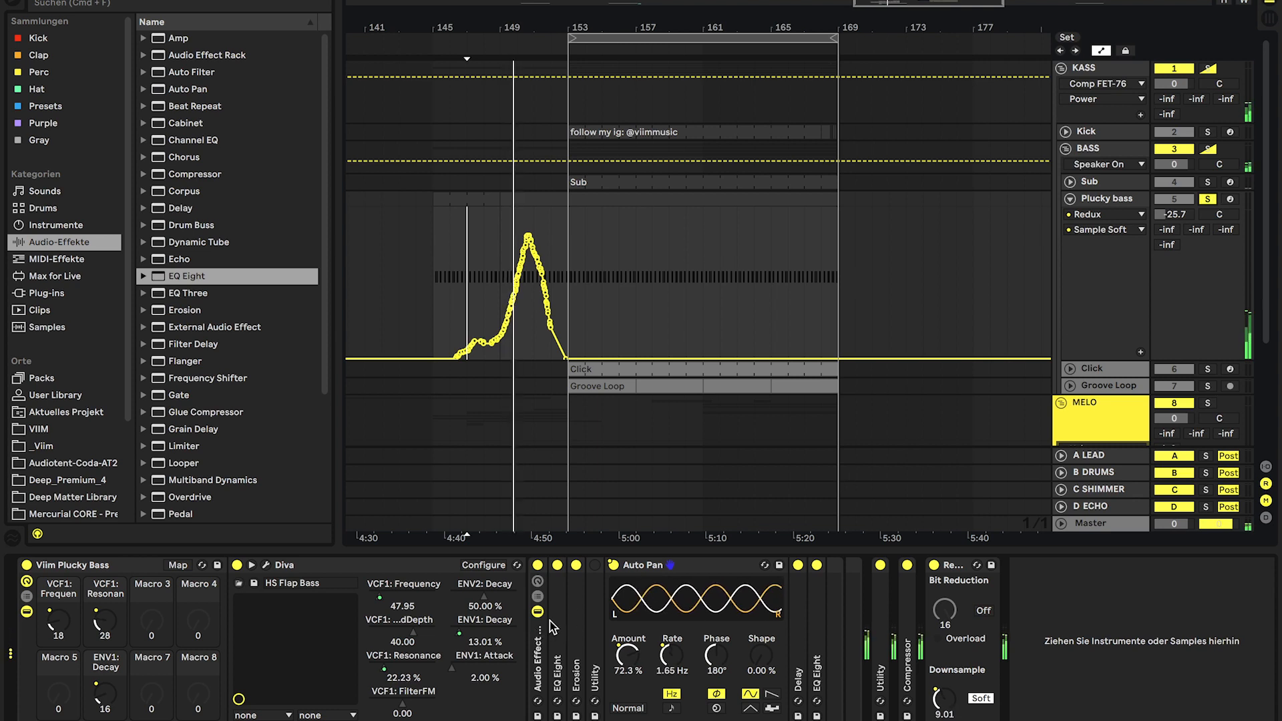
{"action": "double_click", "coordinate": [573, 616]}
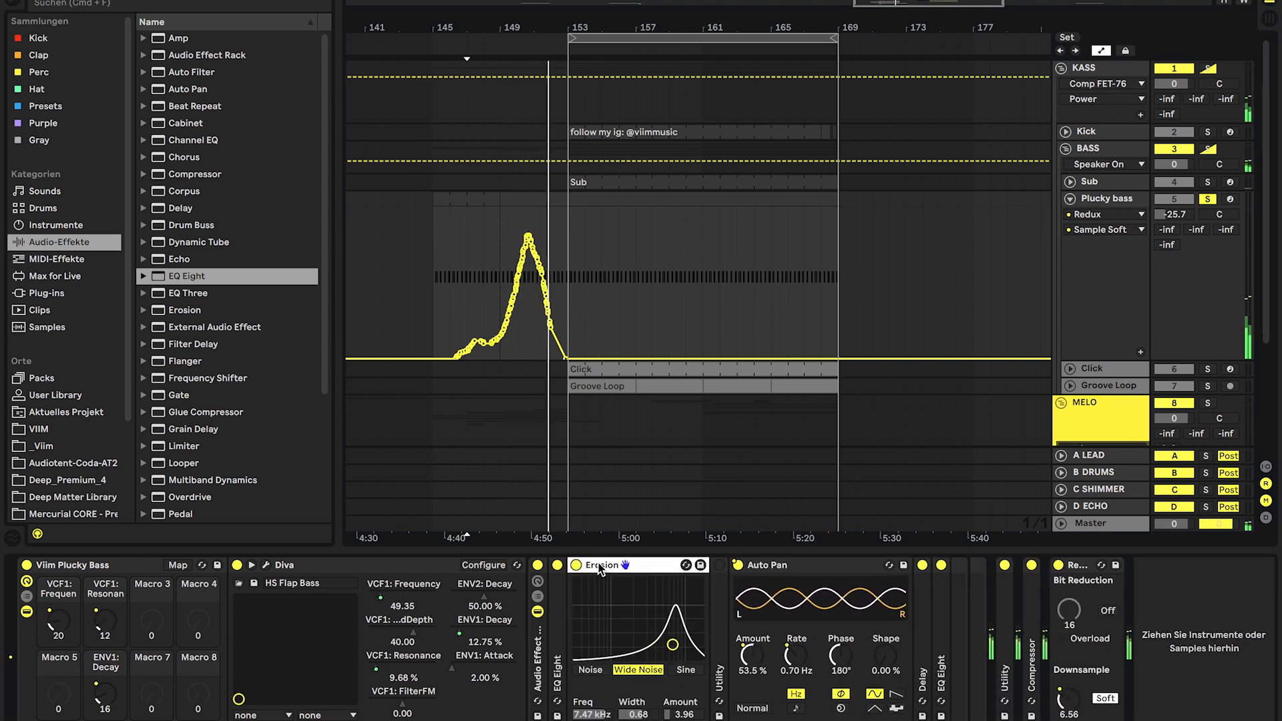
{"action": "double_click", "coordinate": [599, 569]}
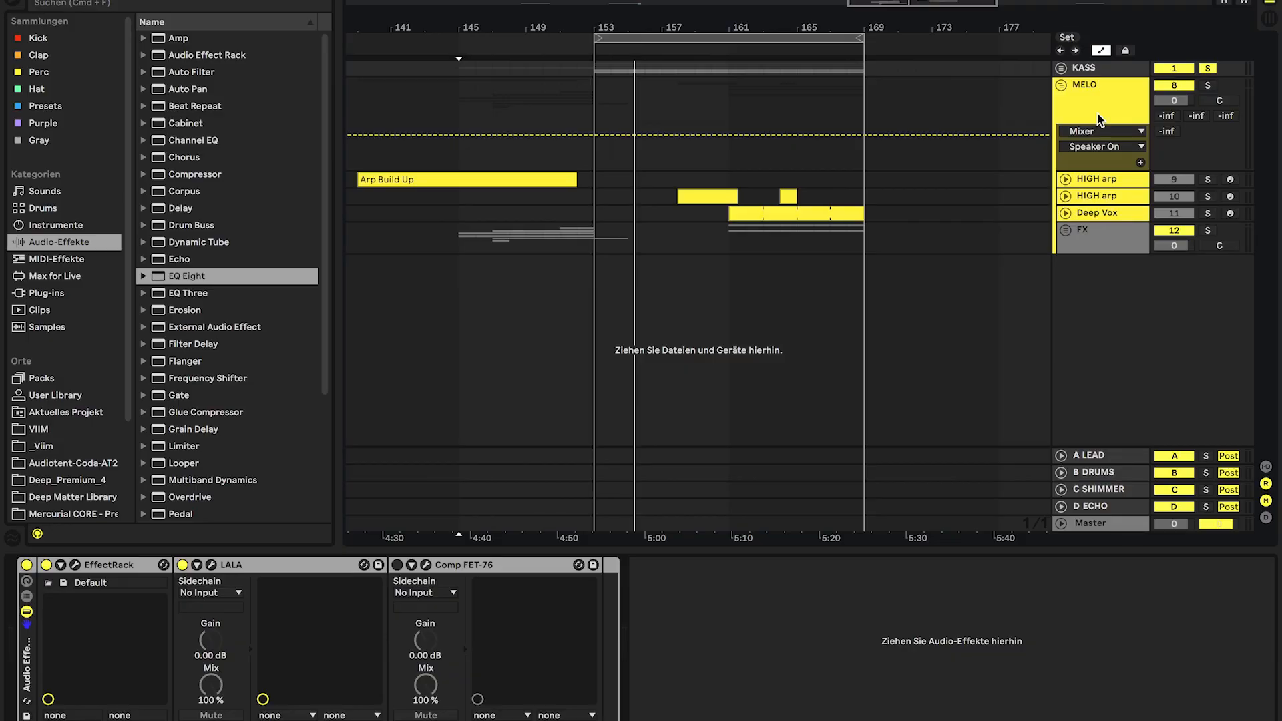
Step: Solo the first HIGH arp track and view the interface of its SEM V2 synthesizer
{"action": "left_click", "coordinate": [1097, 182]}
{"action": "left_click", "coordinate": [1208, 179]}
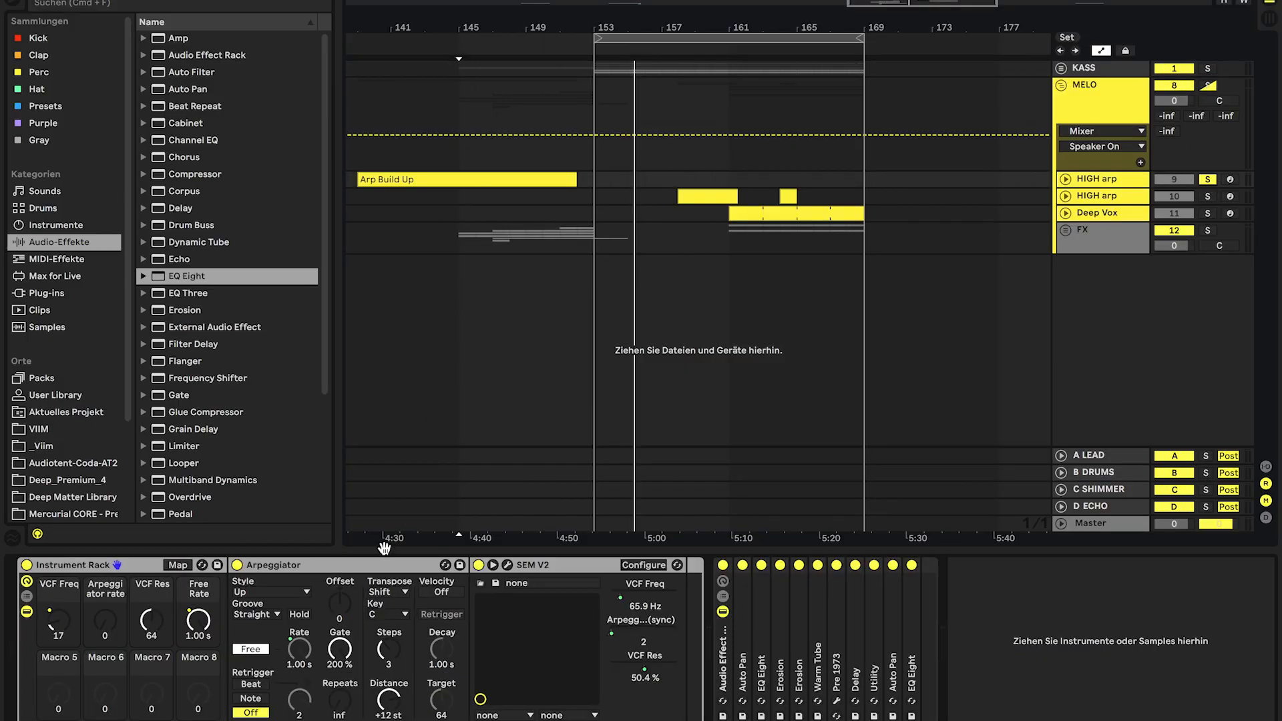
{"action": "left_click", "coordinate": [508, 565]}
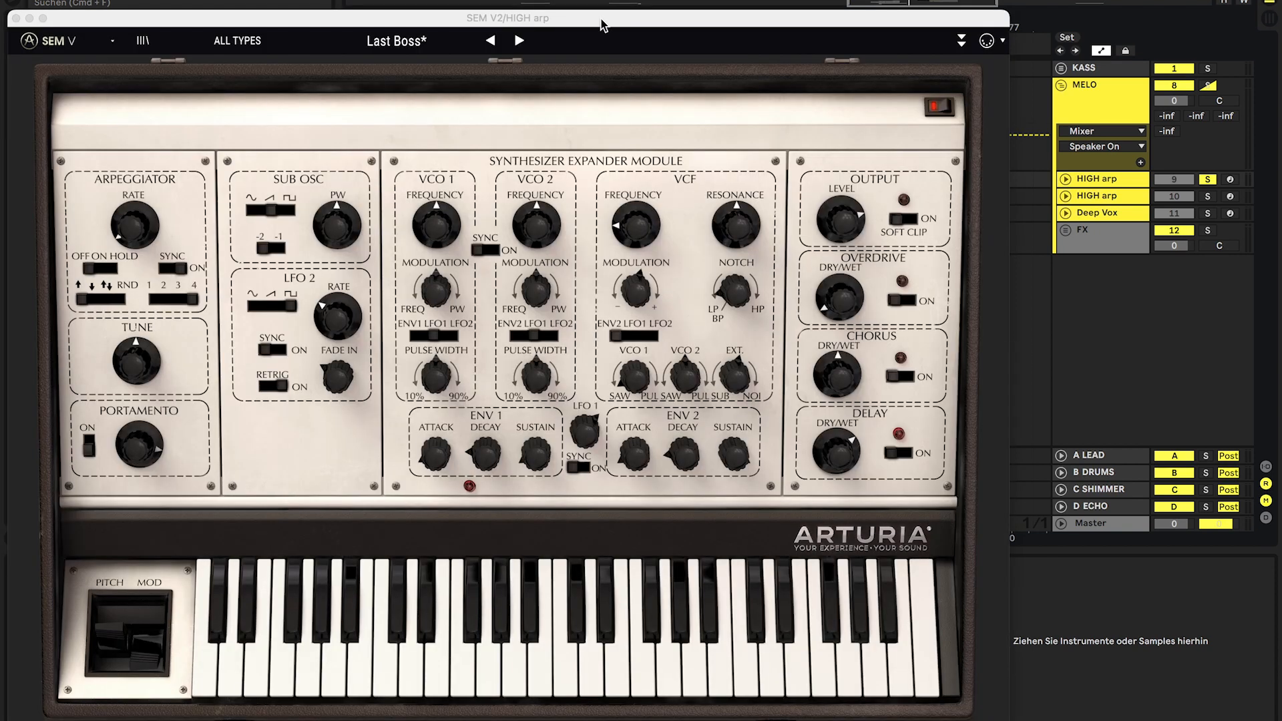
{"action": "left_click_drag", "start_coordinate": [602, 22], "coordinate": [687, 1]}
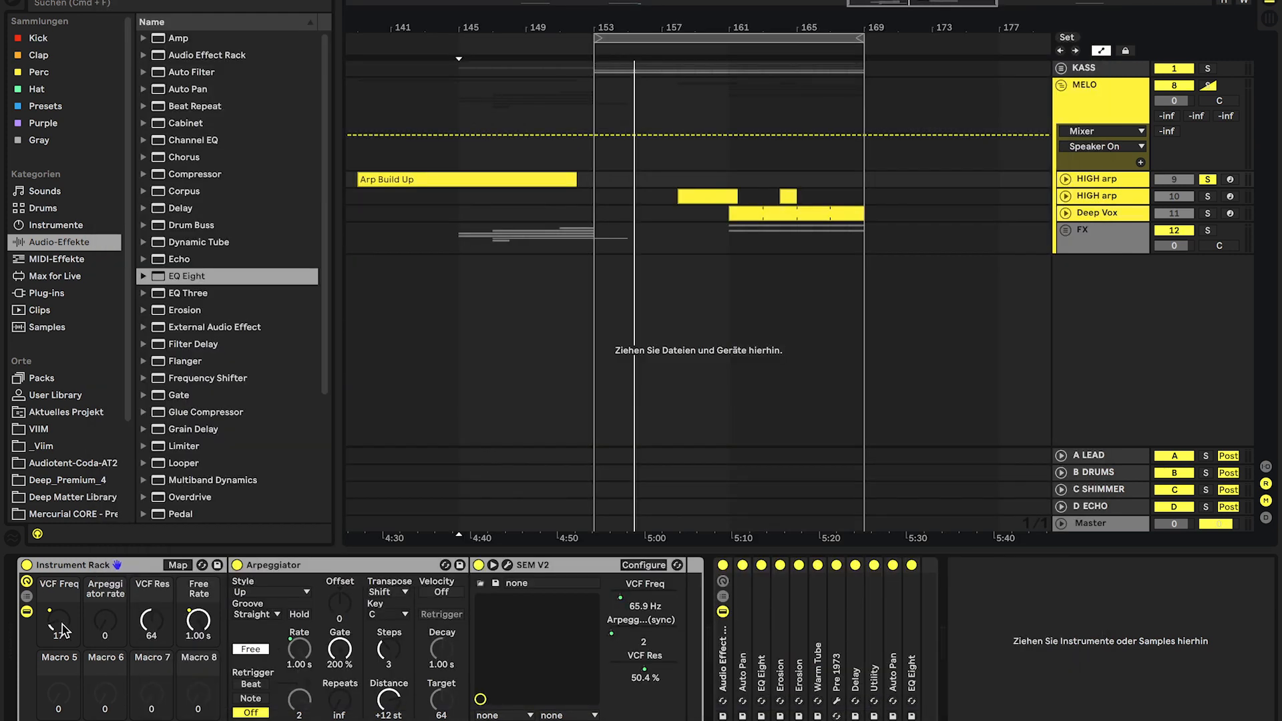
Step: Show the automation of the HIGH arp's VCF Freq macro and select the Arp Build Up clip
{"action": "right_click", "coordinate": [60, 629]}
{"action": "left_click", "coordinate": [156, 366]}
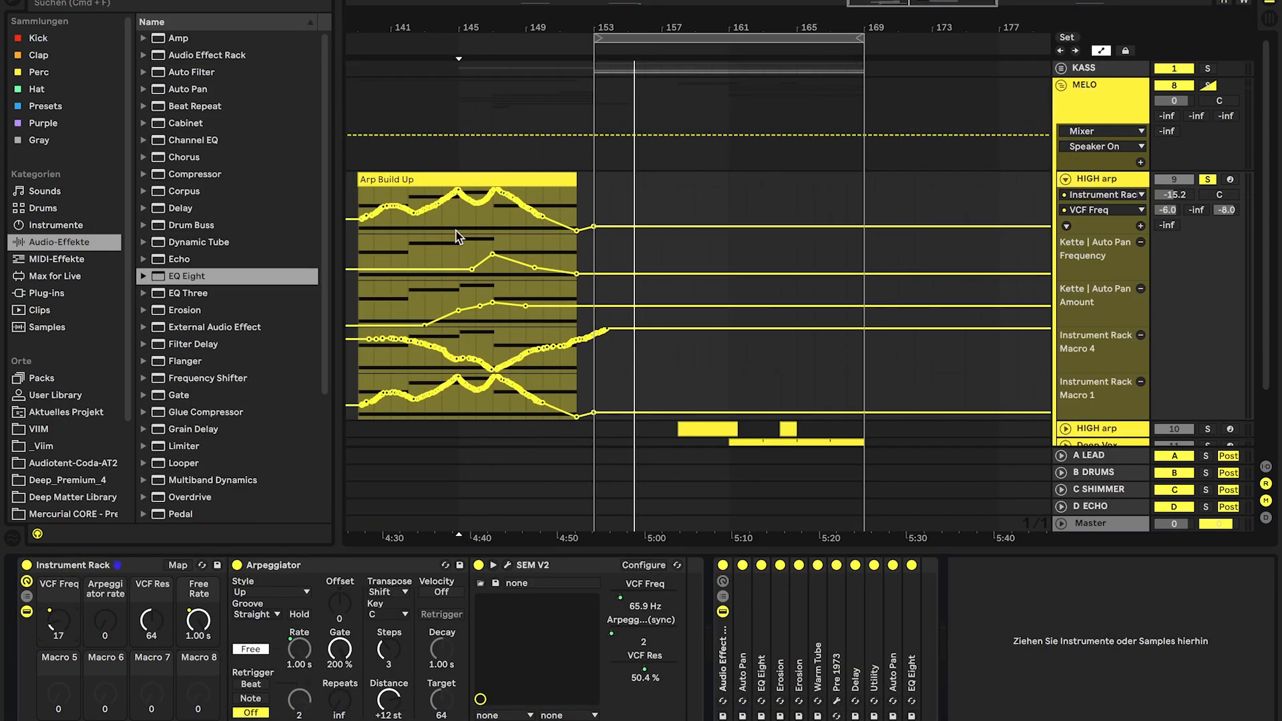
{"action": "double_click", "coordinate": [414, 234]}
{"action": "left_click_drag", "start_coordinate": [234, 526], "coordinate": [249, 523]}
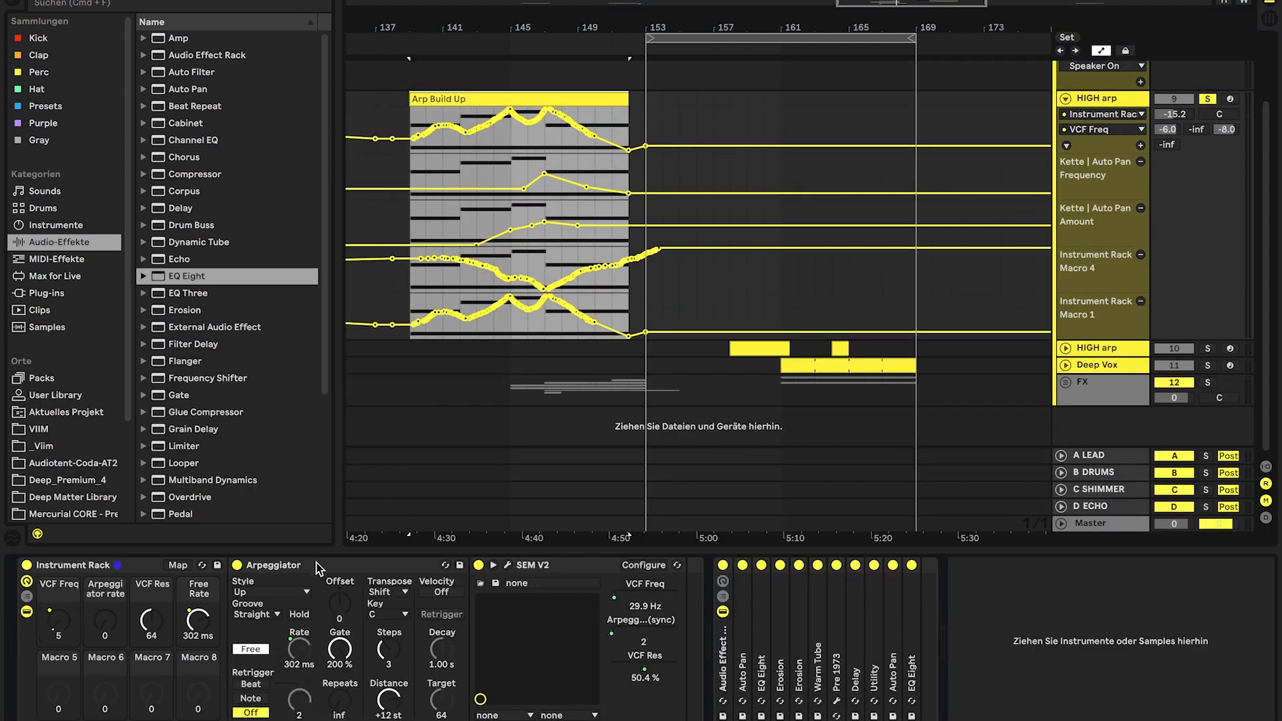
Step: Show the HIGH arp's Free Rate automation and set the playback start to the beginning of the Arp Build Up clip
{"action": "left_click", "coordinate": [318, 567]}
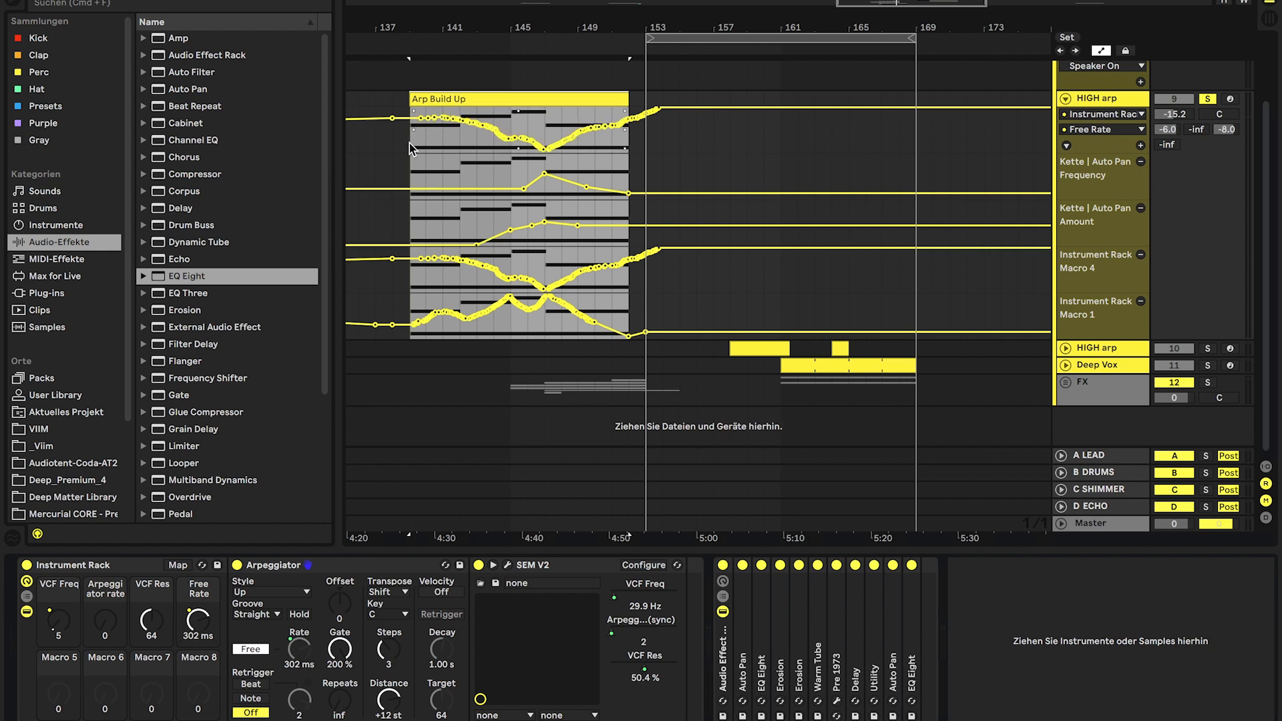
{"action": "left_click_drag", "start_coordinate": [411, 147], "coordinate": [633, 131]}
{"action": "left_click", "coordinate": [412, 144]}
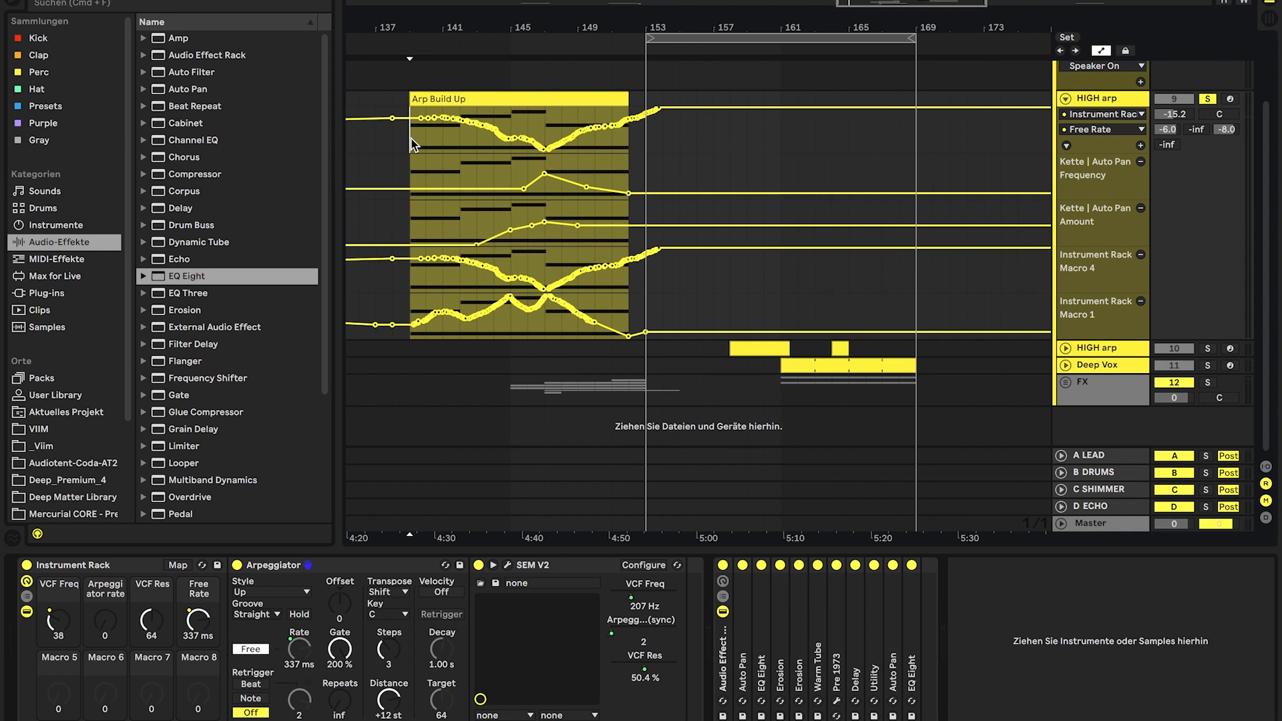
{"action": "scroll", "coordinate": [759, 517], "scroll_direction": "up", "scroll_amount": 1}
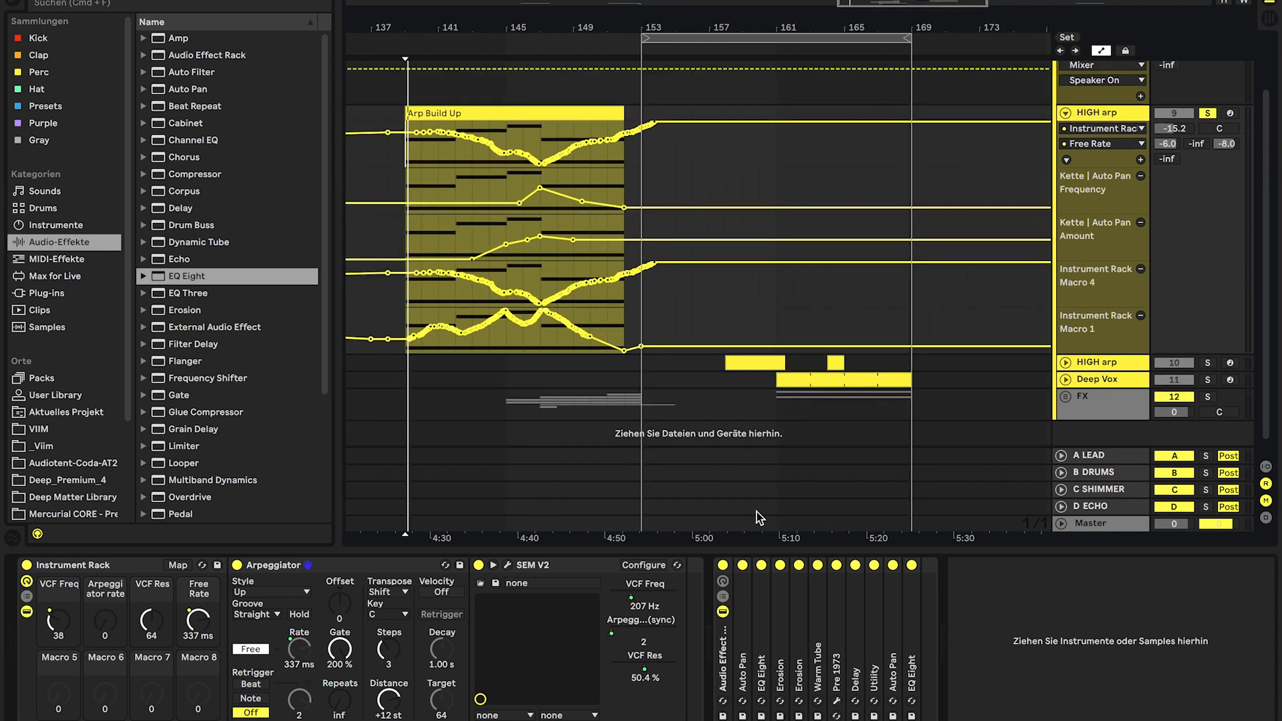
Step: Play the Arp Build Up clip while viewing its Free Rate and VCF Freq automation curves
{"action": "left_click", "coordinate": [725, 565]}
{"action": "key", "text": "space"}
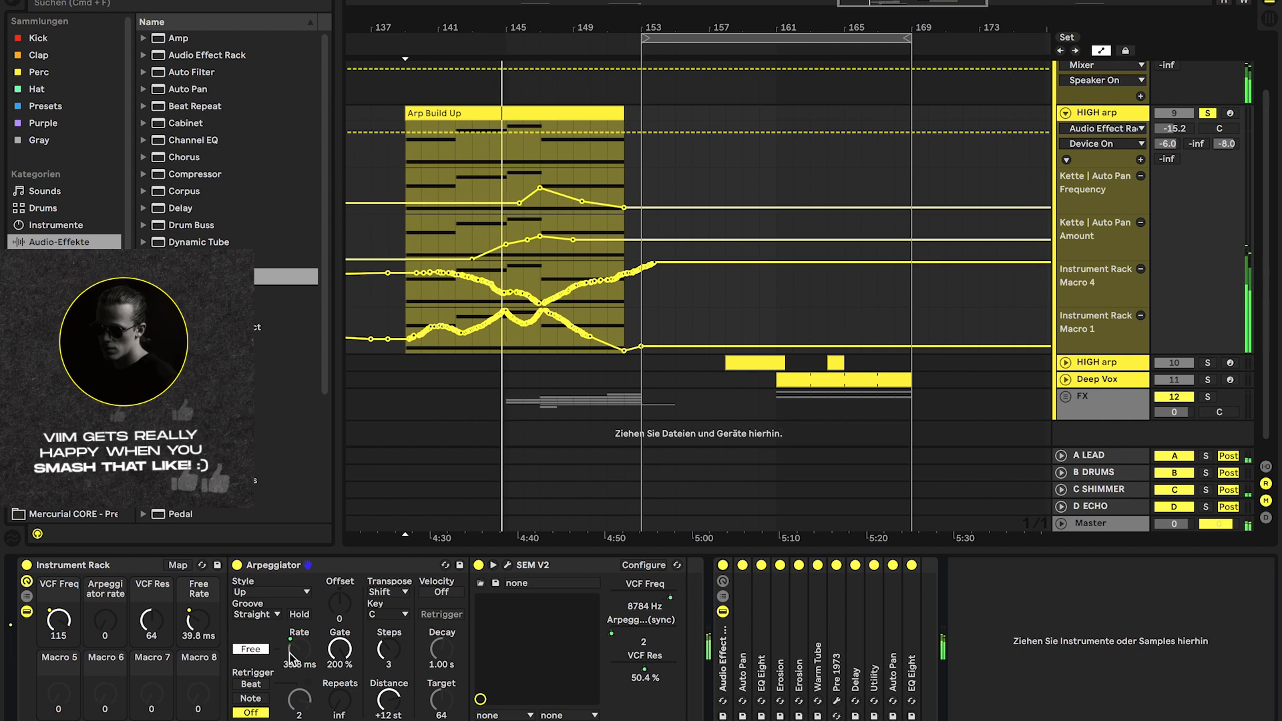
{"action": "left_click", "coordinate": [207, 629]}
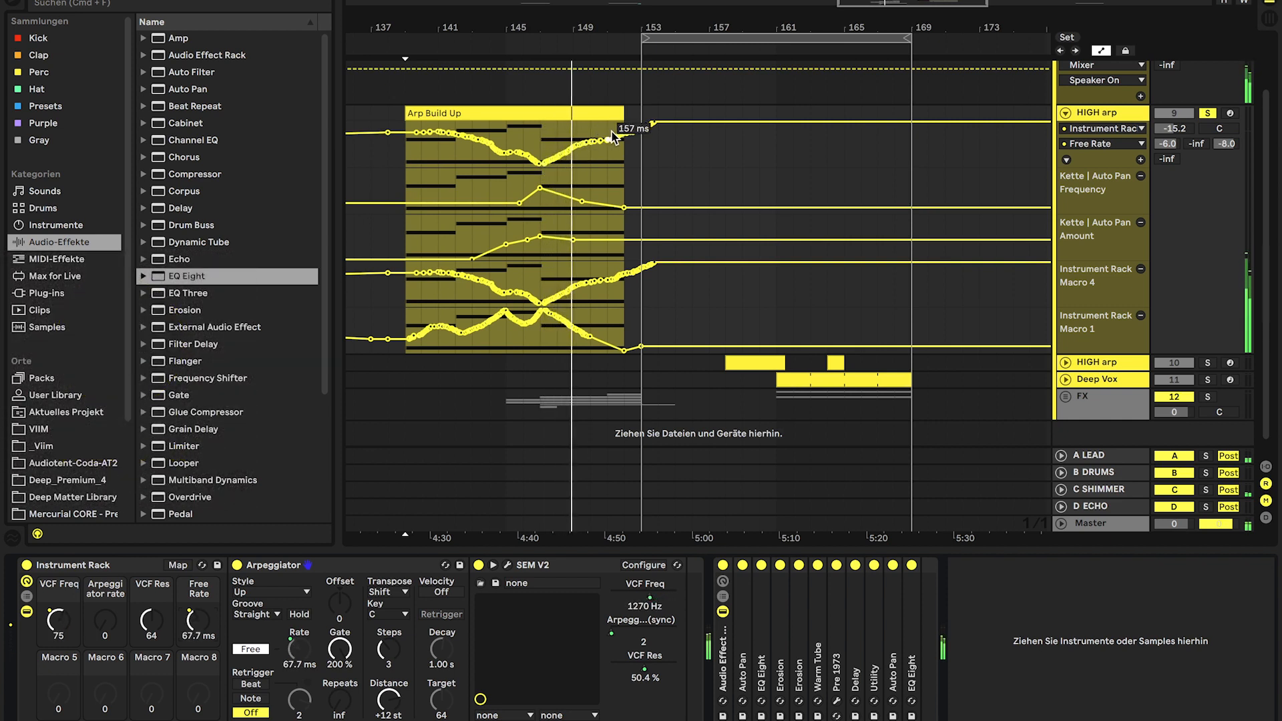
{"action": "left_click", "coordinate": [55, 618]}
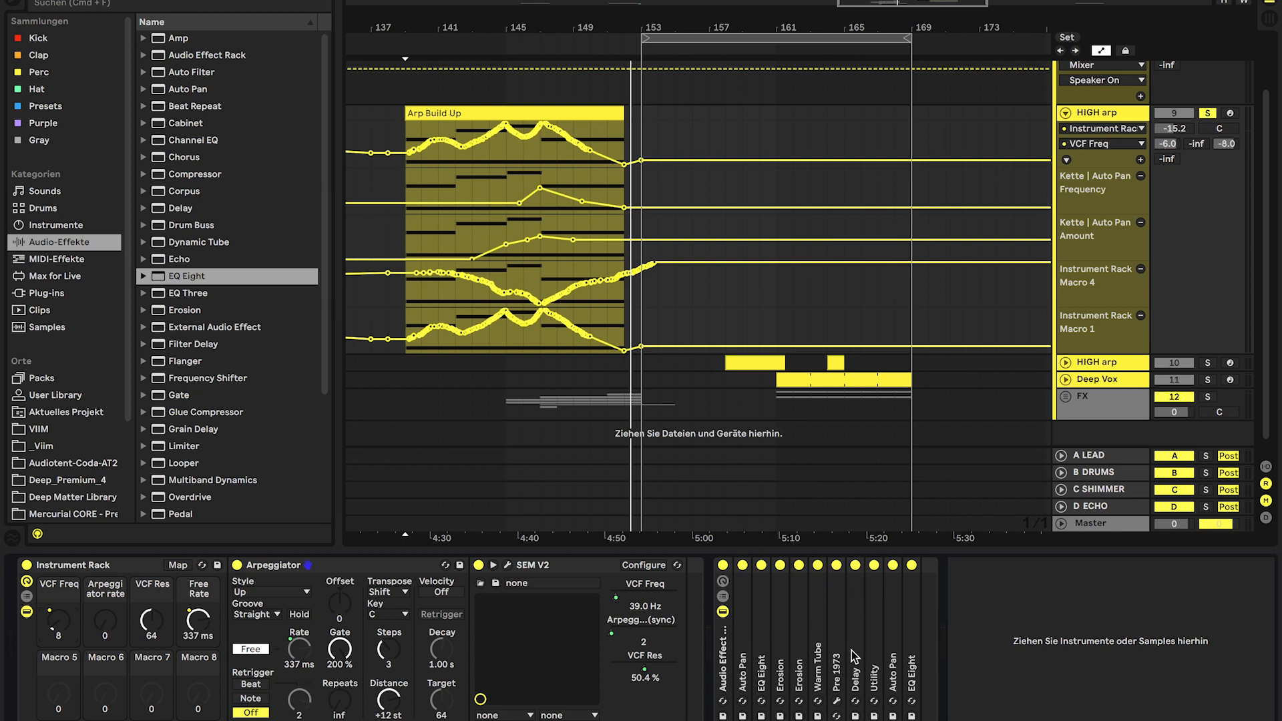
Step: Play the HIGH arp dry with its effect rack off and its sends at -inf, and undo these changes
{"action": "left_click", "coordinate": [723, 565]}
{"action": "left_click", "coordinate": [1226, 143]}
{"action": "double_click", "coordinate": [1225, 143]}
{"action": "key", "text": "space"}
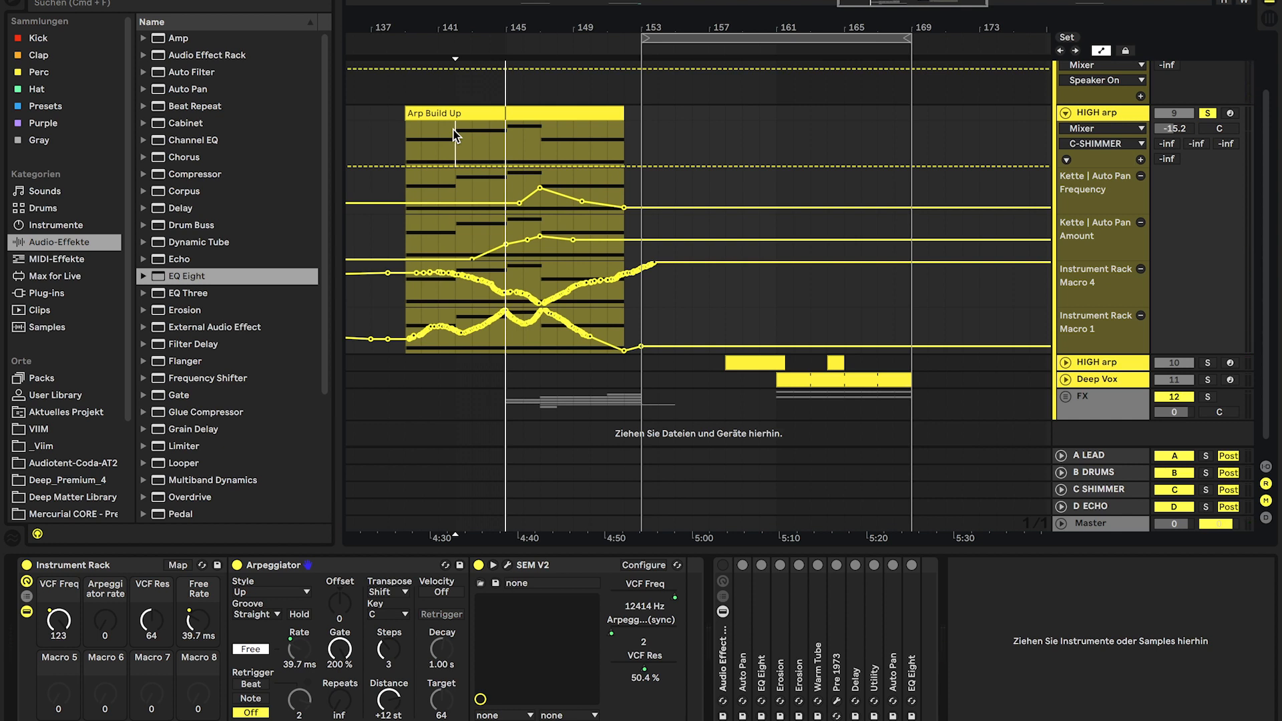
{"action": "key", "text": "super+z"}
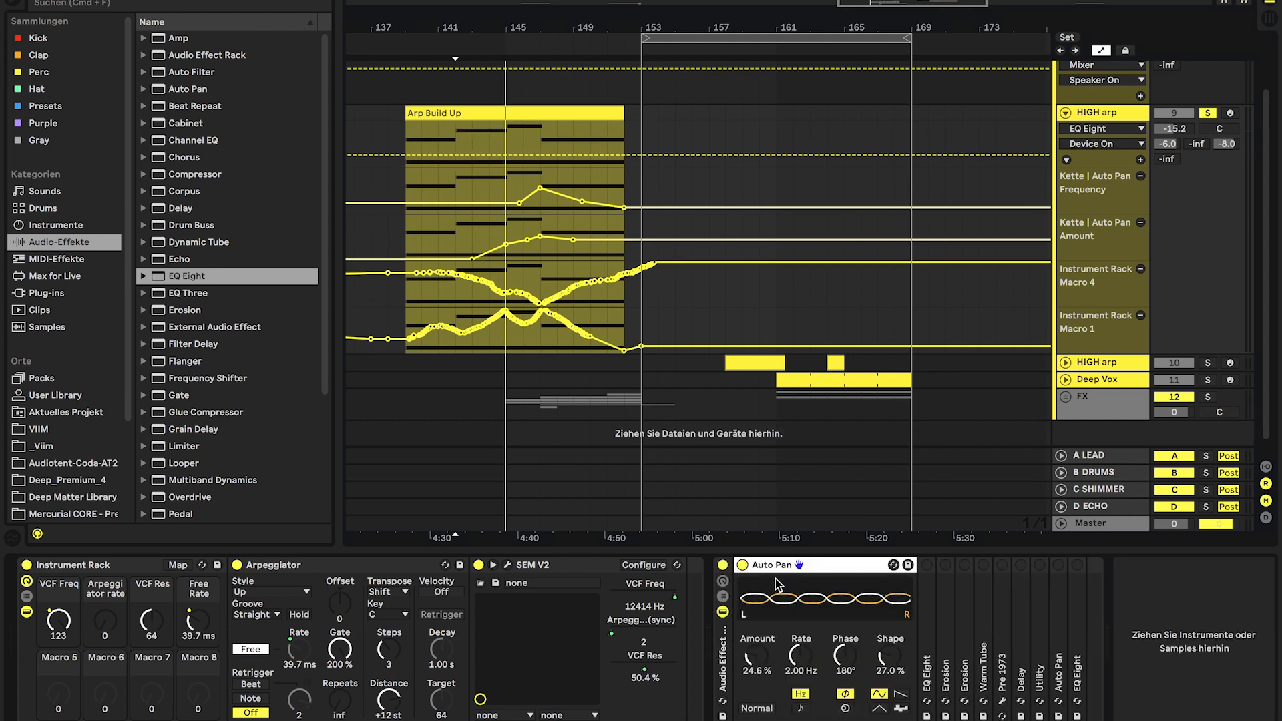
Step: Examine the Auto Pan and EQ Eight in the HIGH arp's effect rack, turning the EQ Eight on
{"action": "double_click", "coordinate": [759, 565]}
{"action": "double_click", "coordinate": [761, 594]}
{"action": "left_click", "coordinate": [761, 565]}
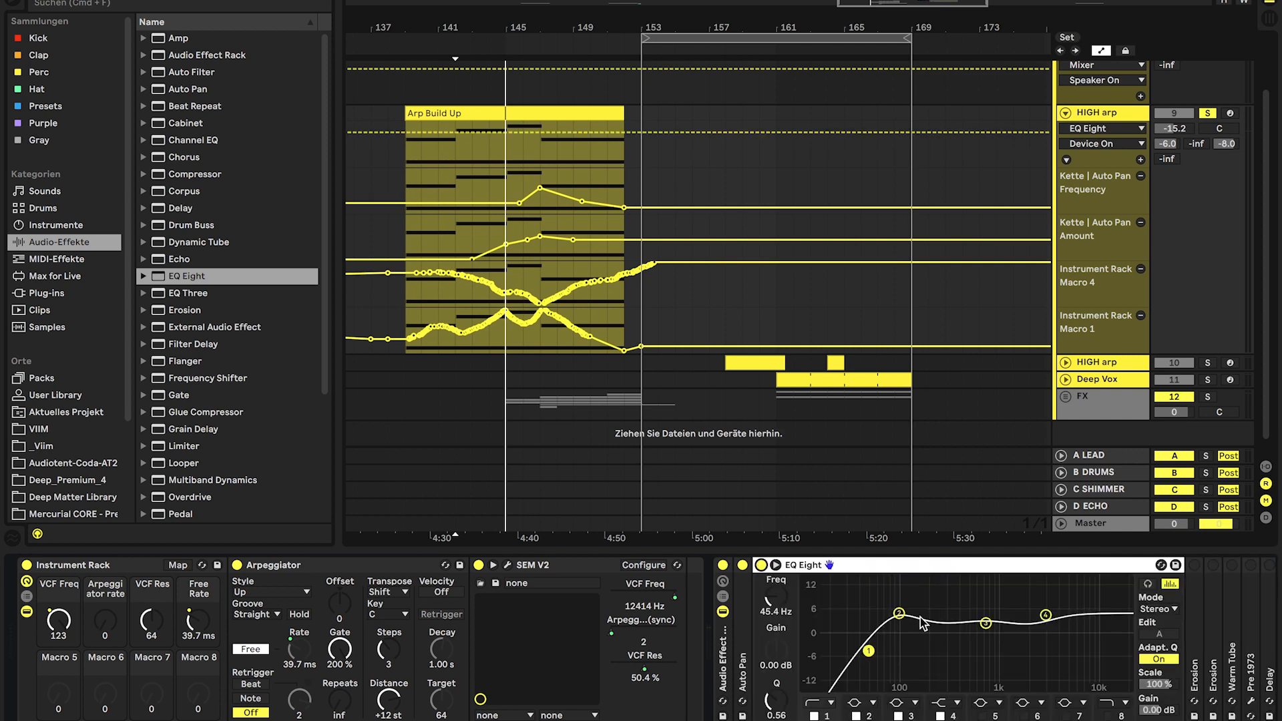
{"action": "double_click", "coordinate": [848, 566]}
Step: Try the first Erosion's Amount at 46.9 during playback of the HIGH arp, and undo the change
{"action": "double_click", "coordinate": [779, 598]}
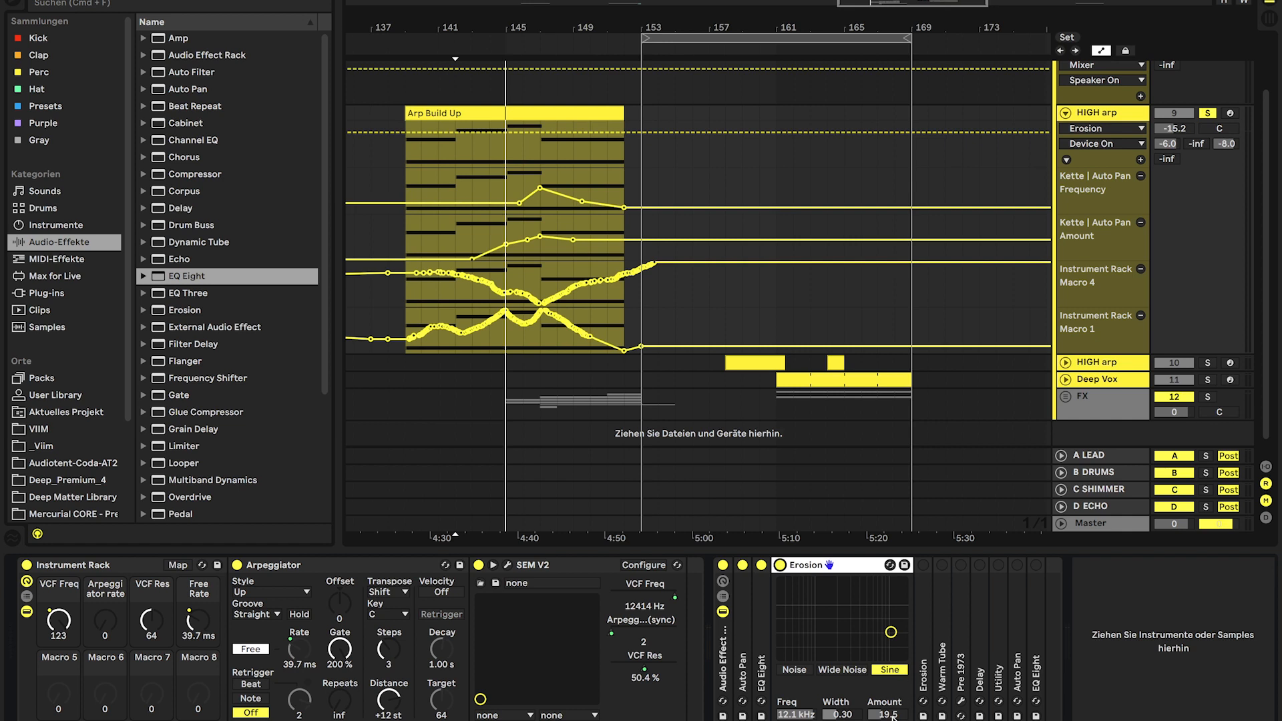
{"action": "left_click_drag", "start_coordinate": [892, 715], "coordinate": [891, 647]}
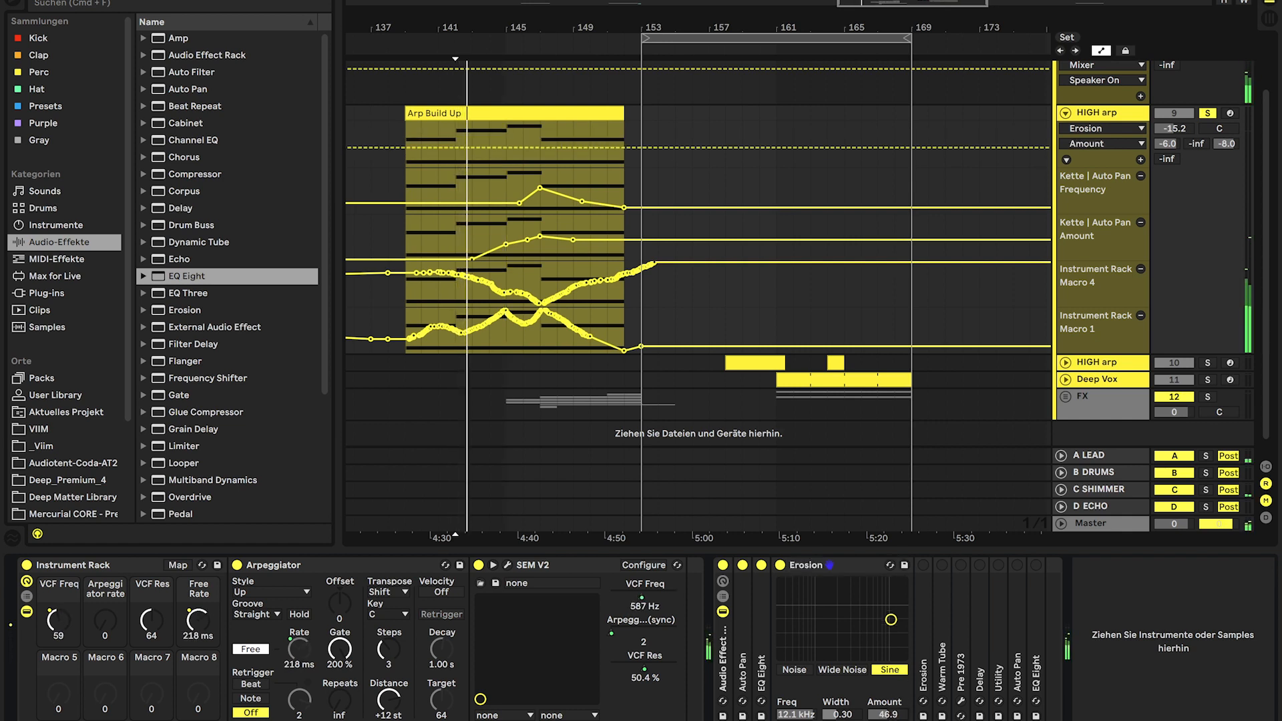
{"action": "key", "text": "super+z"}
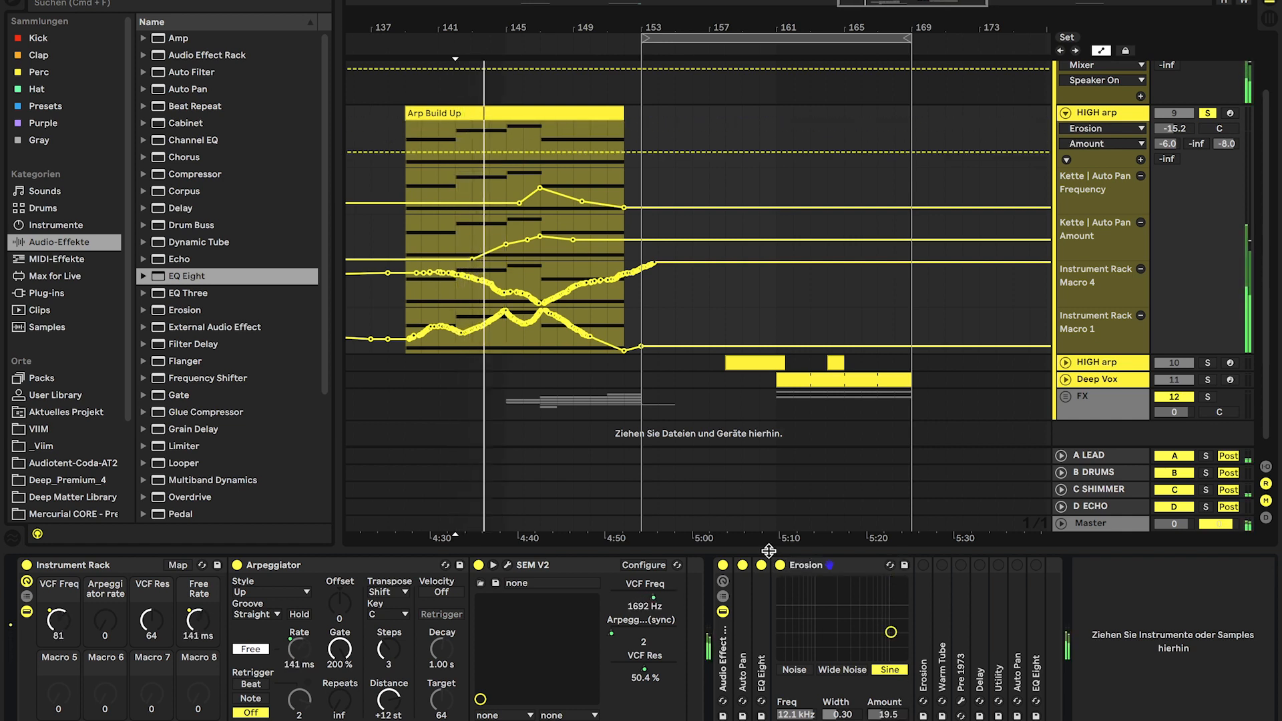
Step: Compare the HIGH arp playback with the first Erosion off and on, and collapse the device
{"action": "left_click", "coordinate": [780, 566]}
{"action": "left_click", "coordinate": [780, 566]}
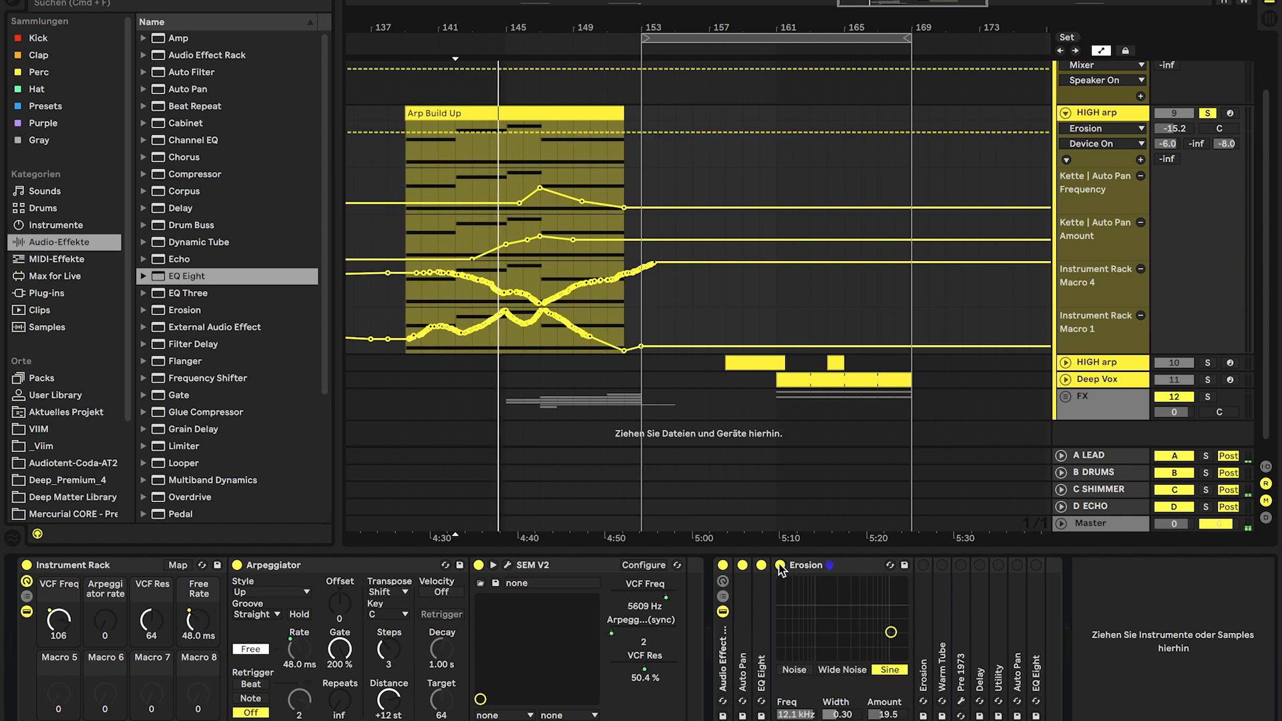
{"action": "double_click", "coordinate": [816, 566]}
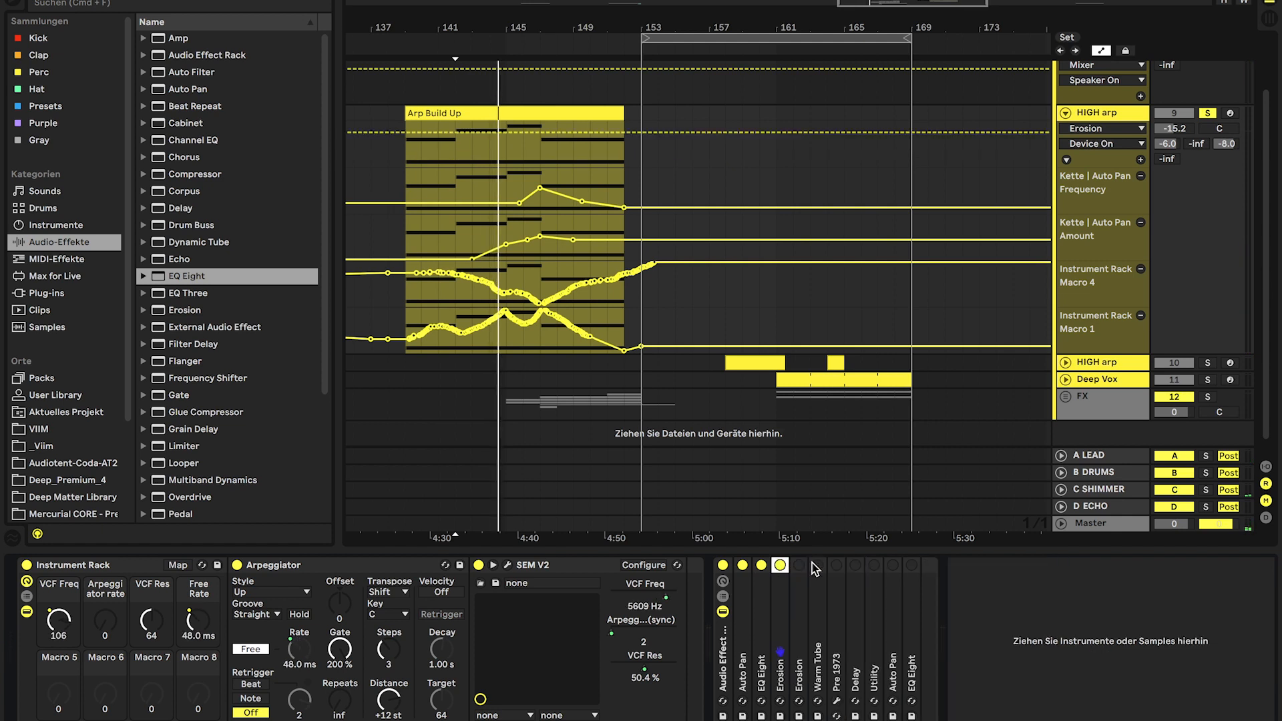
Step: Expand the second Erosion, set to Wide Noise, and compare the HIGH arp playback with it off and on
{"action": "double_click", "coordinate": [801, 566]}
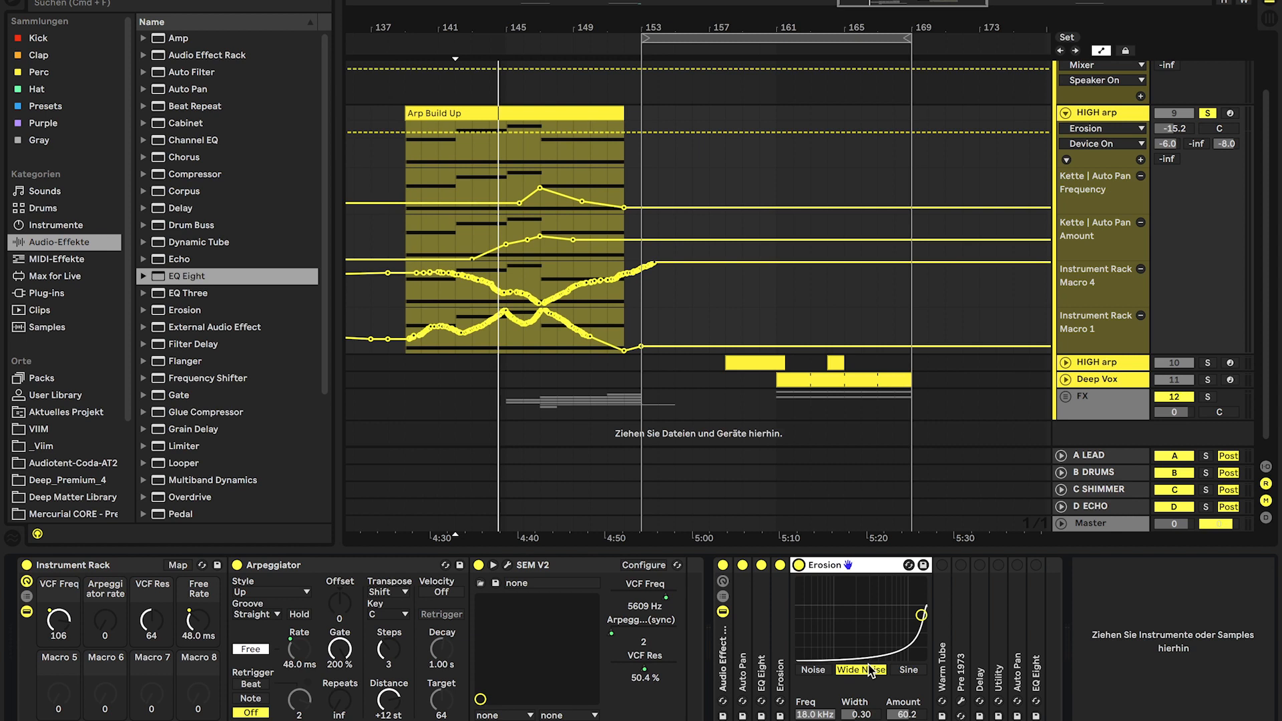
{"action": "left_click", "coordinate": [799, 566]}
{"action": "left_click", "coordinate": [800, 566]}
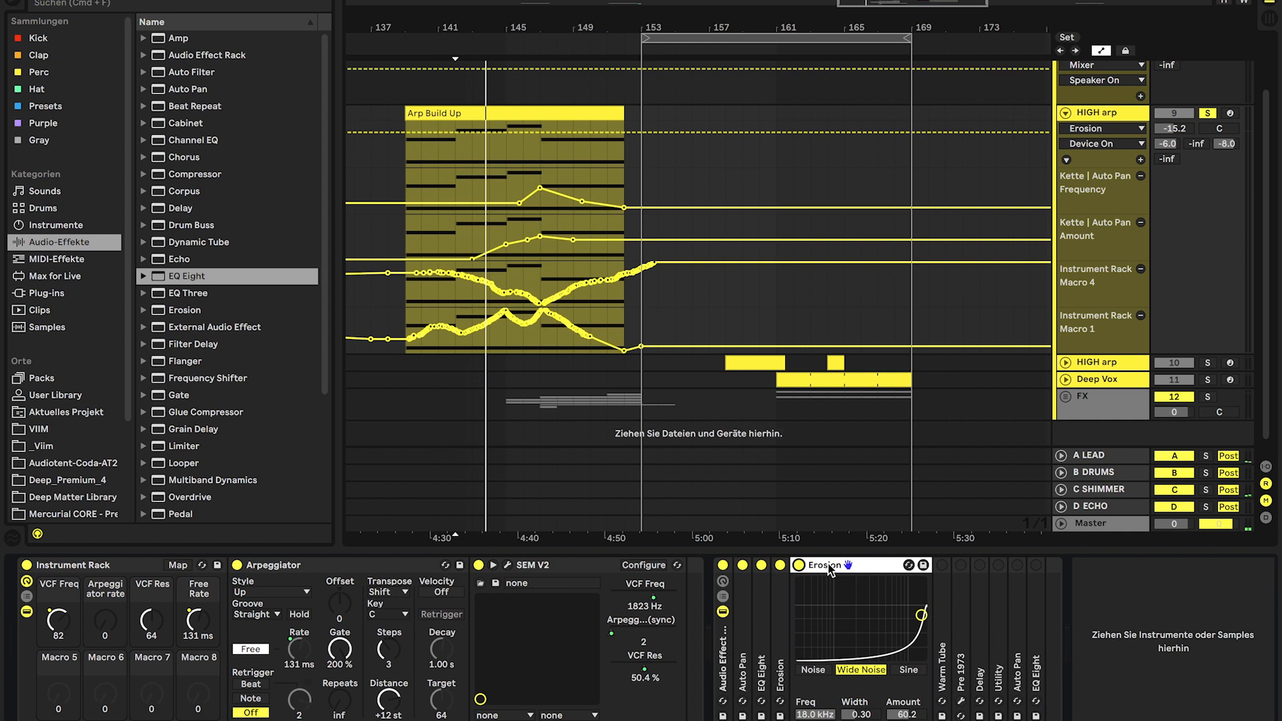
Step: Collapse the second Erosion, turn on the HIGH arp's Warm Tube and Pre 1973, and inspect the Pre 1973's plugin window
{"action": "double_click", "coordinate": [828, 564]}
{"action": "double_click", "coordinate": [820, 599]}
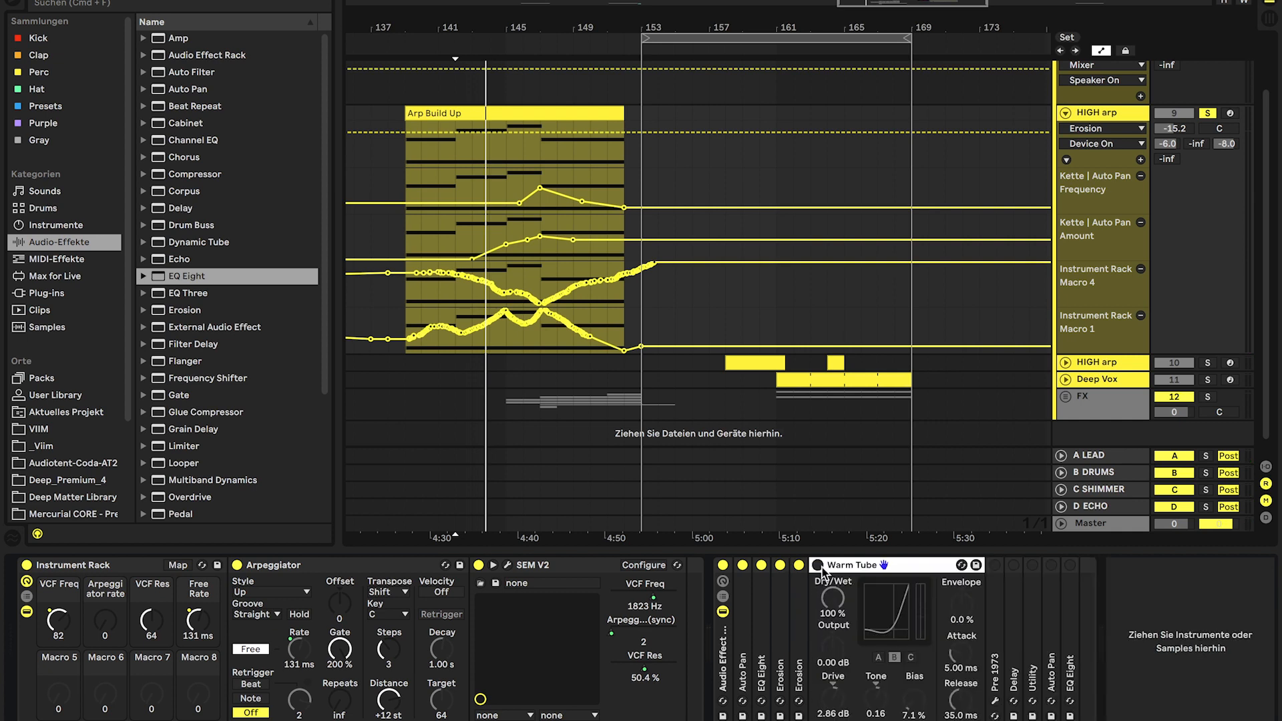
{"action": "double_click", "coordinate": [823, 567]}
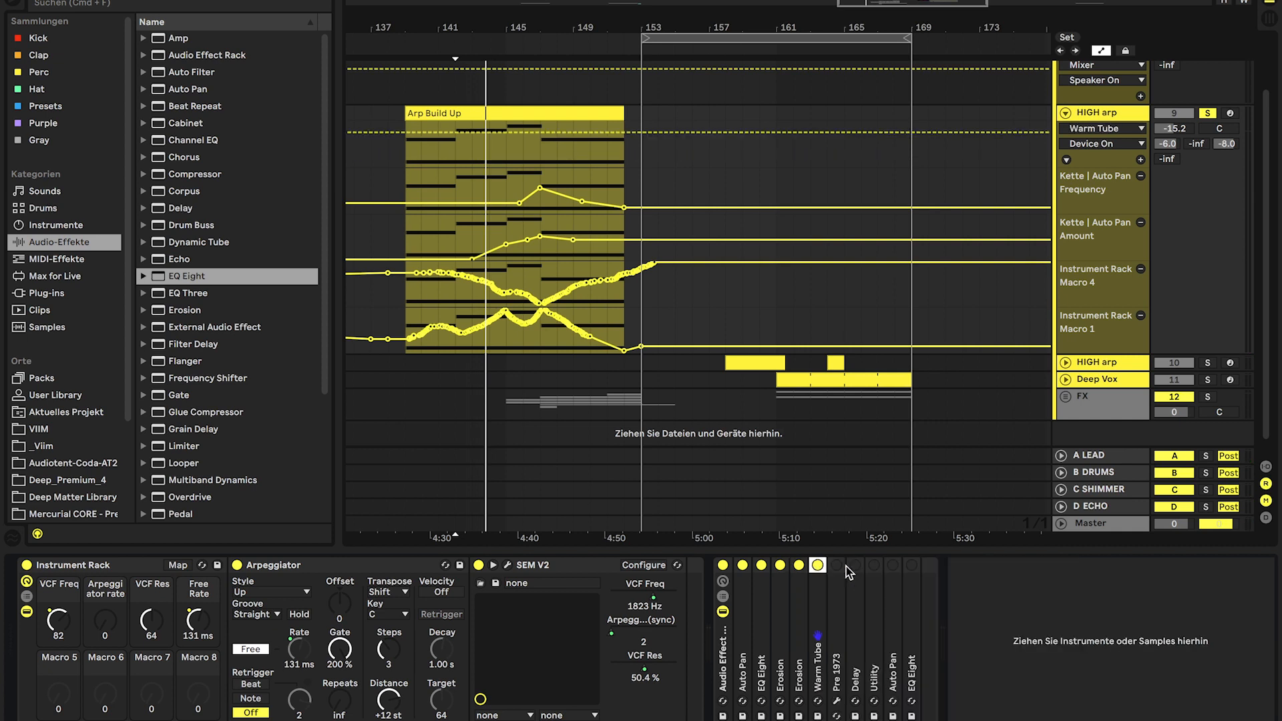
{"action": "double_click", "coordinate": [838, 591]}
{"action": "left_click", "coordinate": [872, 567]}
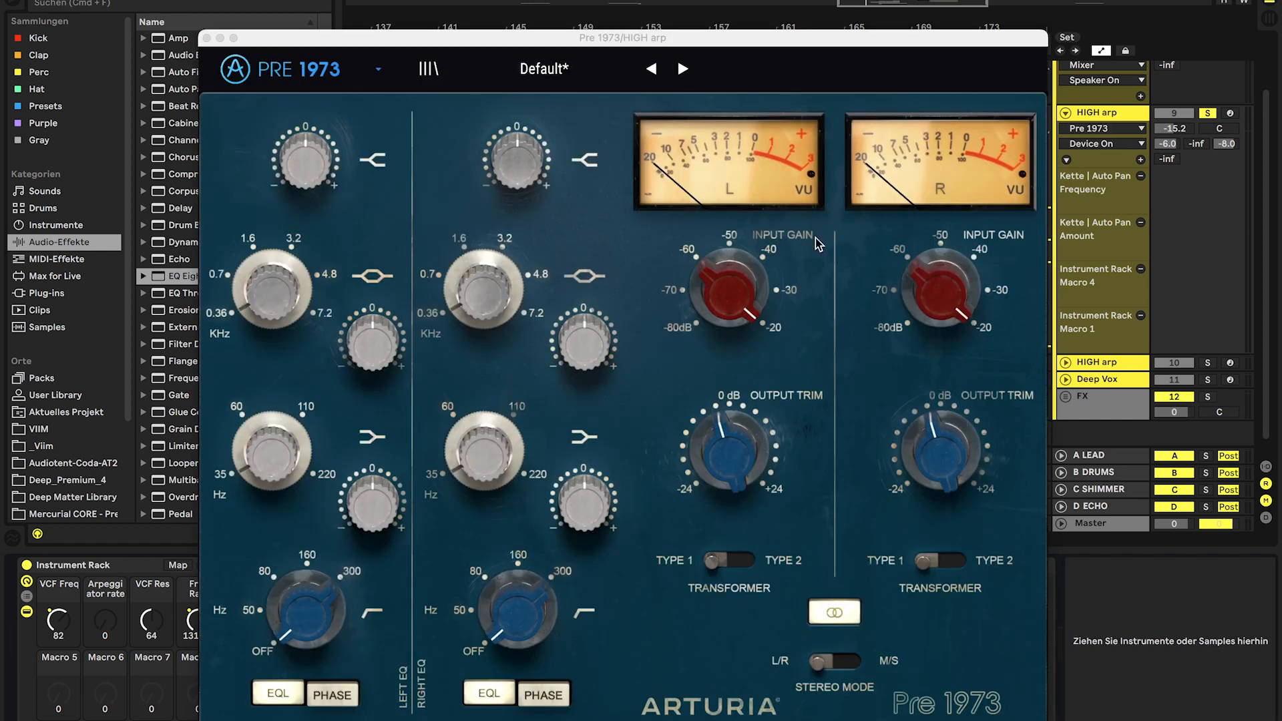
{"action": "left_click", "coordinate": [206, 38]}
{"action": "double_click", "coordinate": [885, 568]}
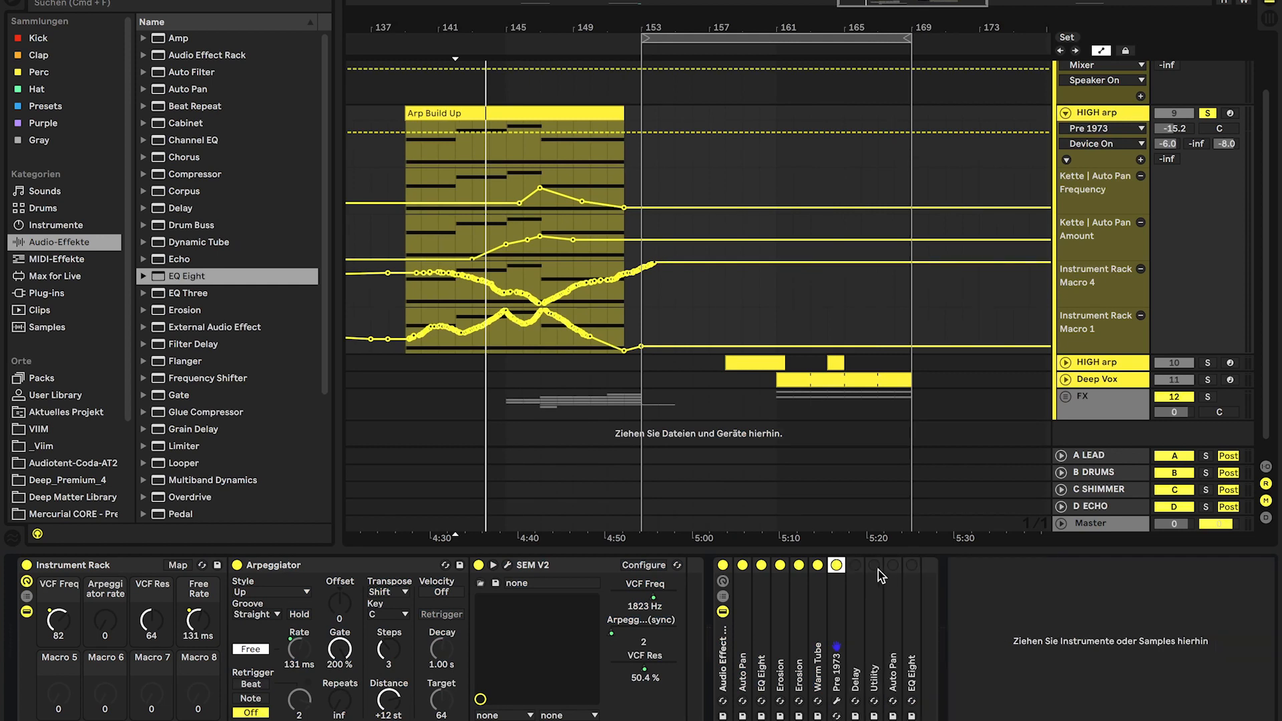
Step: Expand the Delay in the HIGH arp's chain, turn it on, and collapse it
{"action": "double_click", "coordinate": [861, 591]}
{"action": "left_click", "coordinate": [856, 566]}
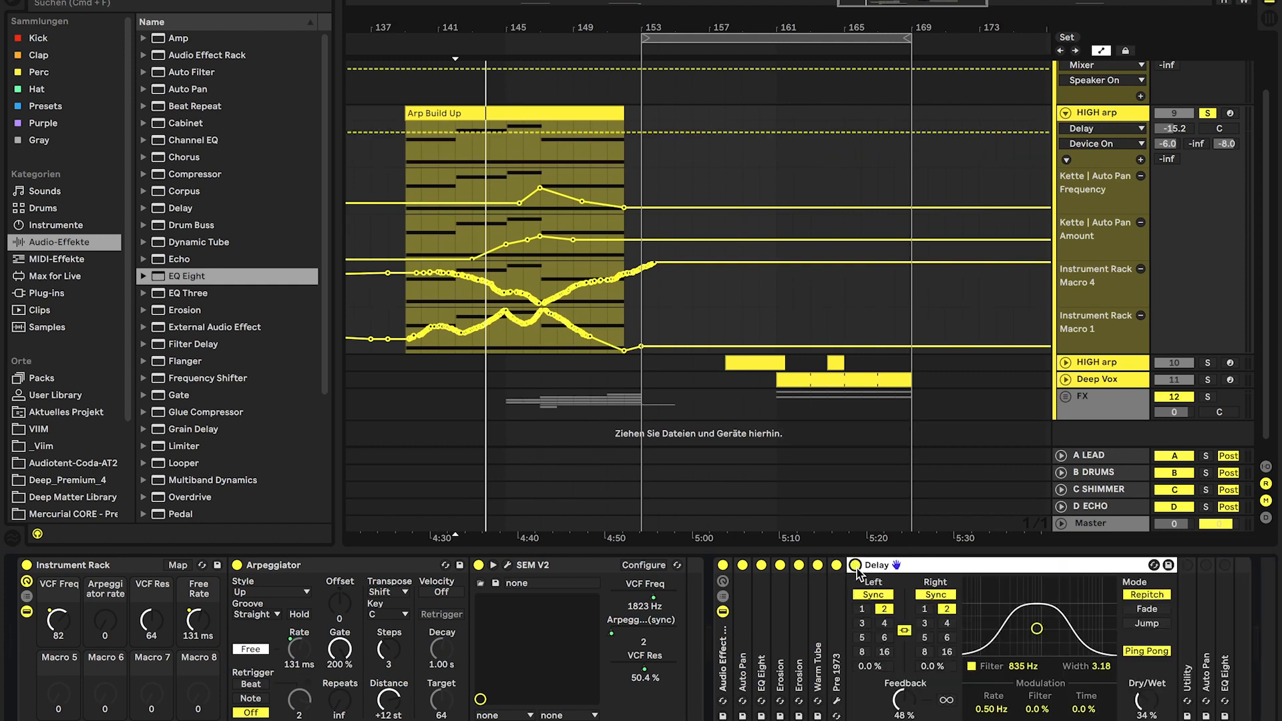
{"action": "double_click", "coordinate": [901, 567]}
Step: Turn on the HIGH arp's Utility, show its Stereo Width automation, and check the width from bar 147 to bar 153
{"action": "double_click", "coordinate": [877, 582]}
{"action": "left_click", "coordinate": [875, 565]}
{"action": "left_click", "coordinate": [896, 653]}
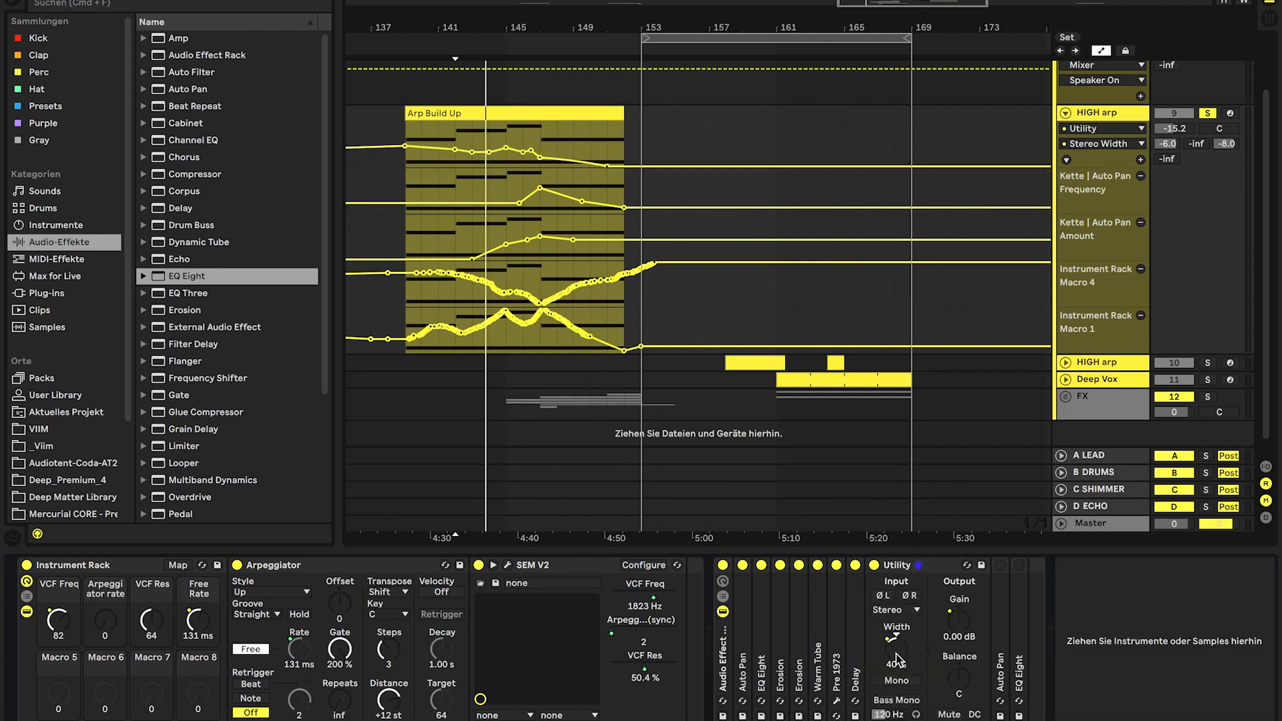
{"action": "left_click", "coordinate": [540, 137]}
{"action": "left_click_drag", "start_coordinate": [545, 138], "coordinate": [622, 138]}
{"action": "left_click_drag", "start_coordinate": [540, 137], "coordinate": [639, 132]}
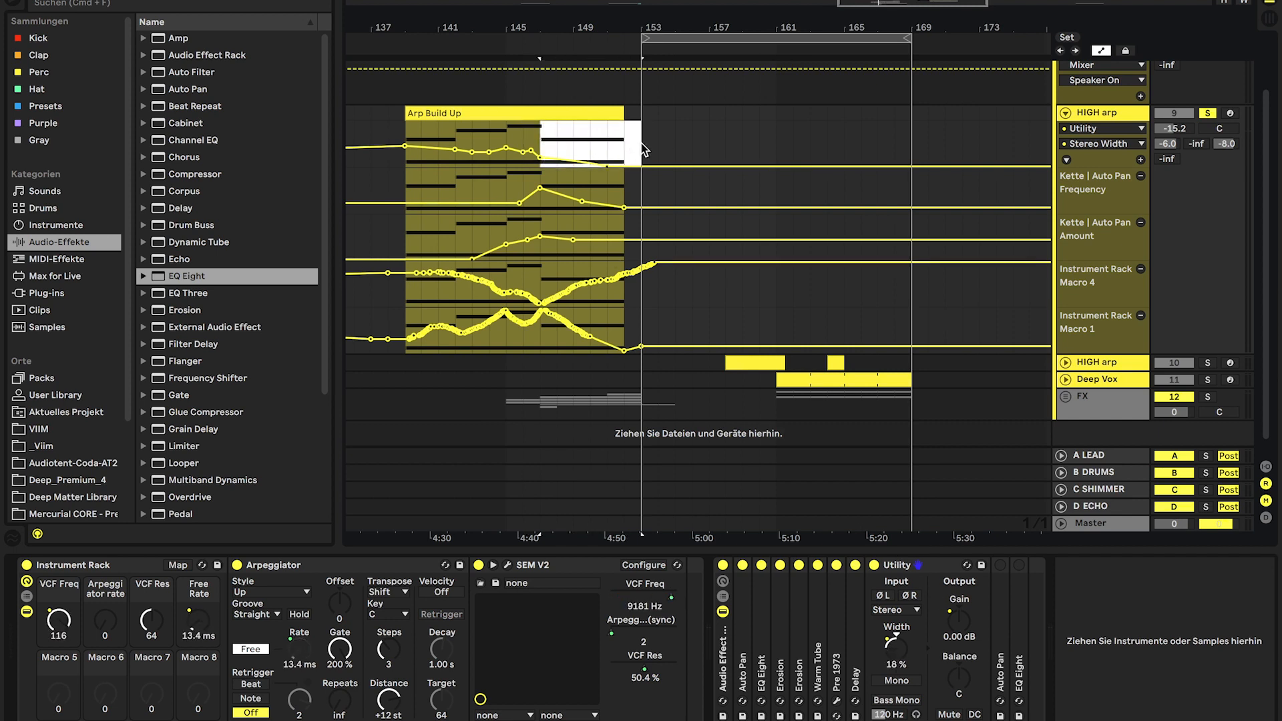
{"action": "left_click", "coordinate": [642, 148]}
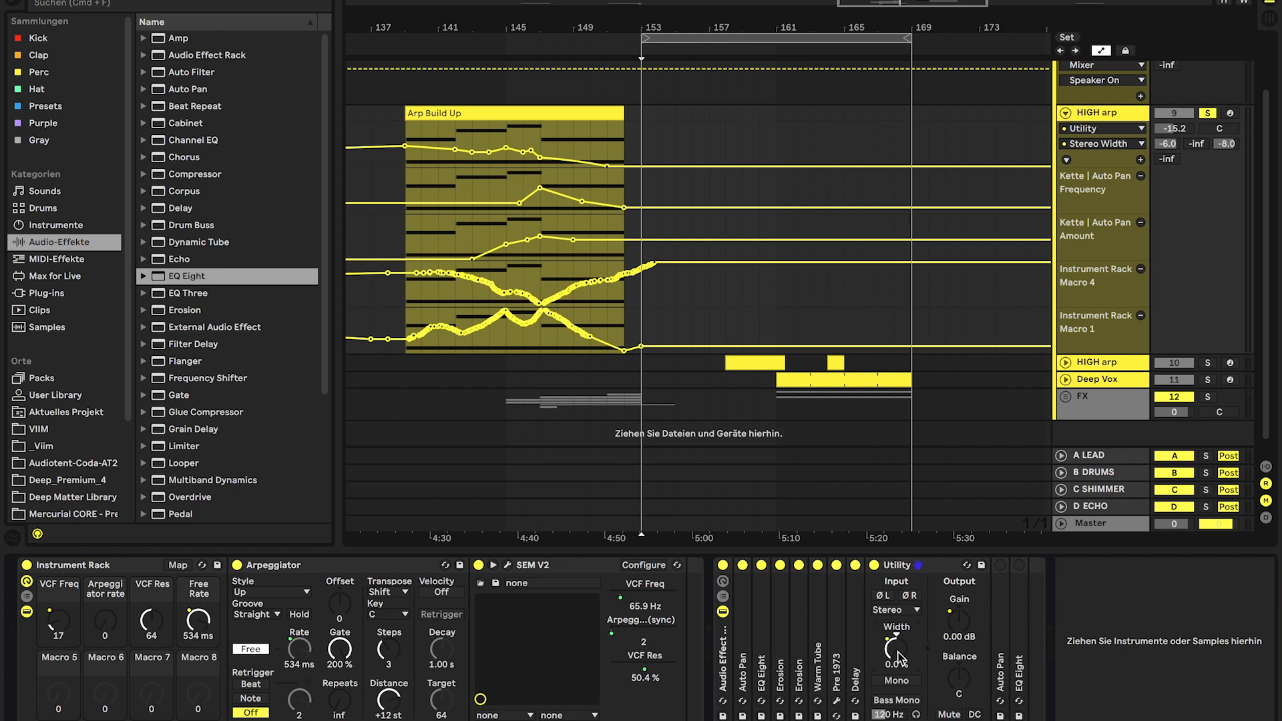
{"action": "double_click", "coordinate": [898, 565]}
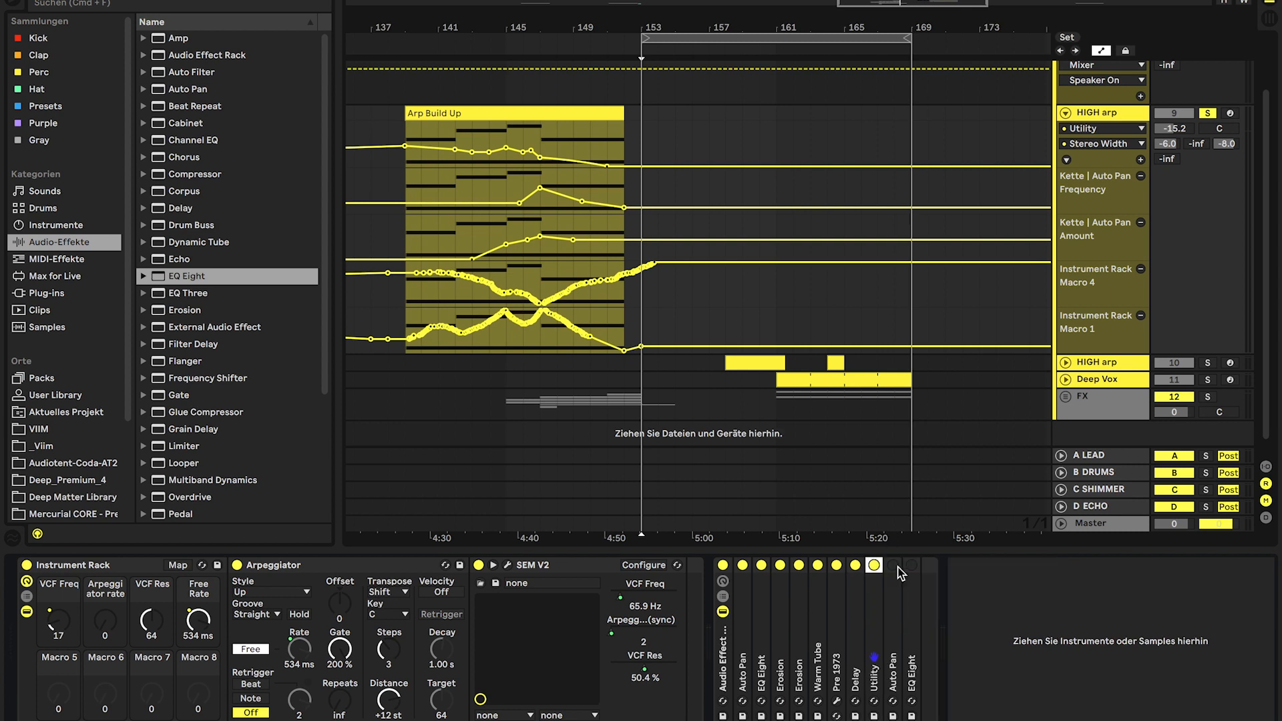
Step: Show the Frequency automation of the HIGH arp's last Auto Pan, and view the final EQ Eight before collapsing it
{"action": "double_click", "coordinate": [895, 593]}
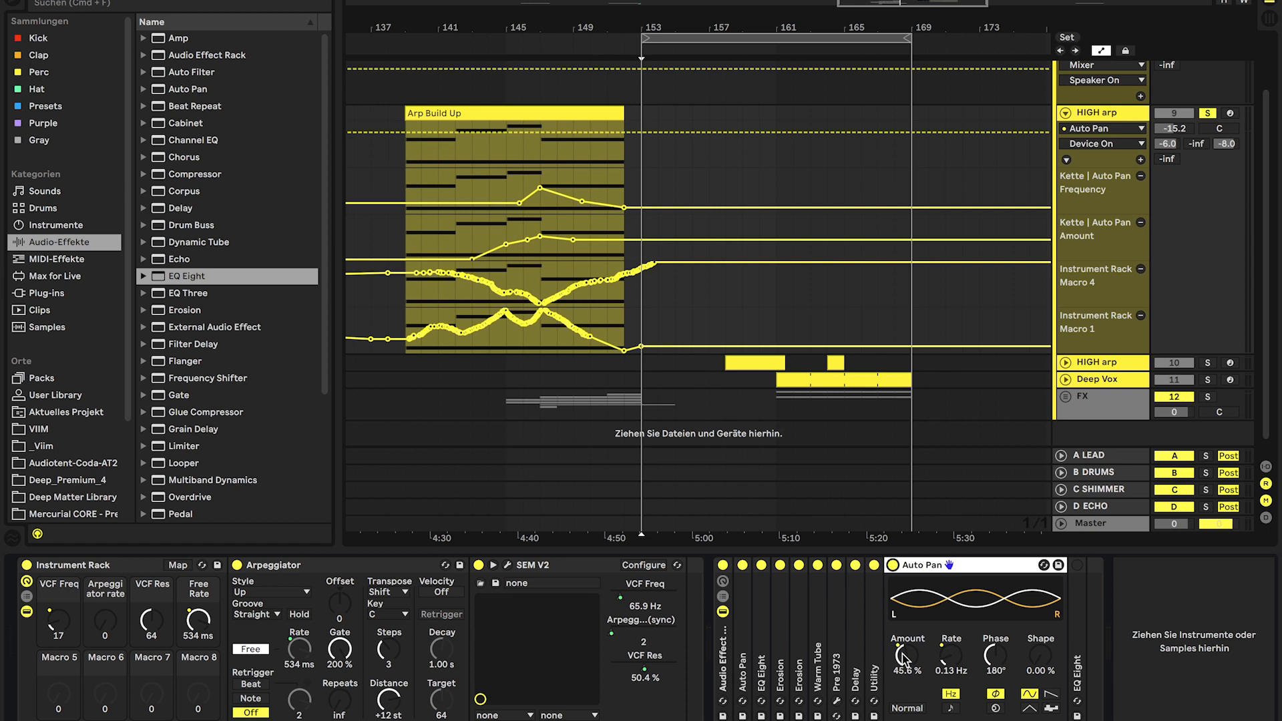
{"action": "left_click", "coordinate": [934, 656]}
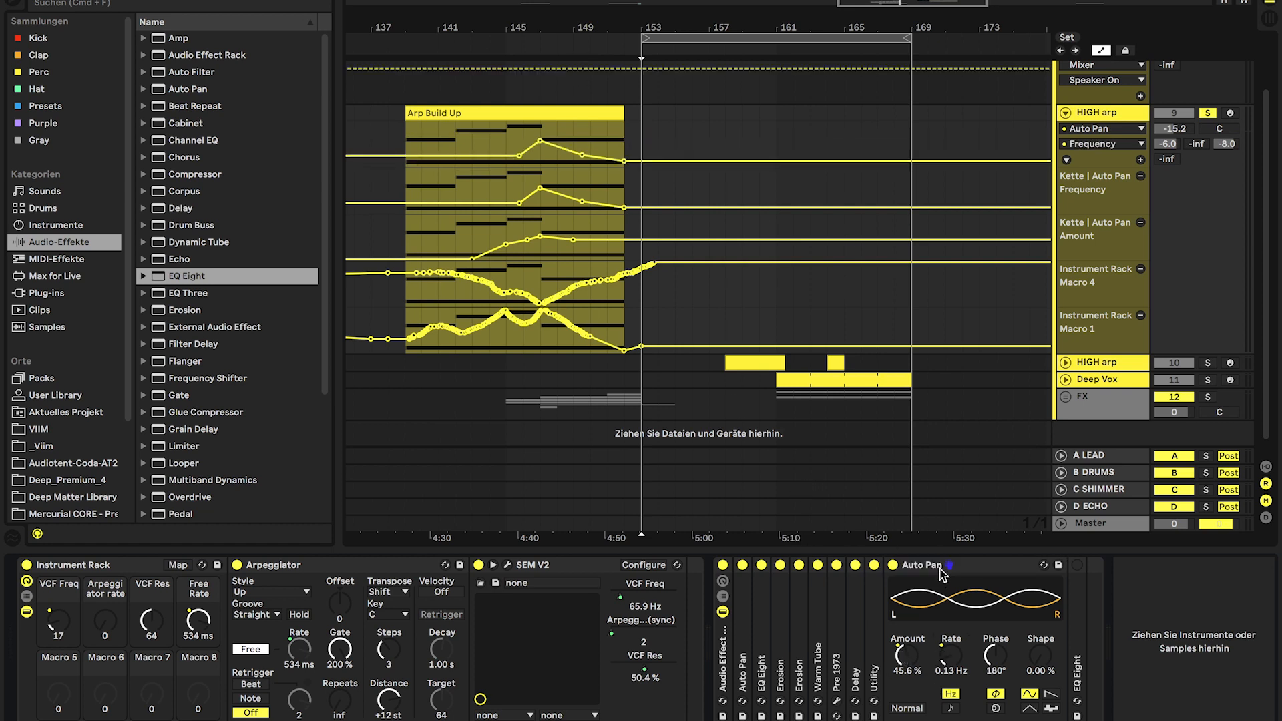
{"action": "double_click", "coordinate": [941, 569]}
{"action": "double_click", "coordinate": [911, 565]}
{"action": "double_click", "coordinate": [1039, 563]}
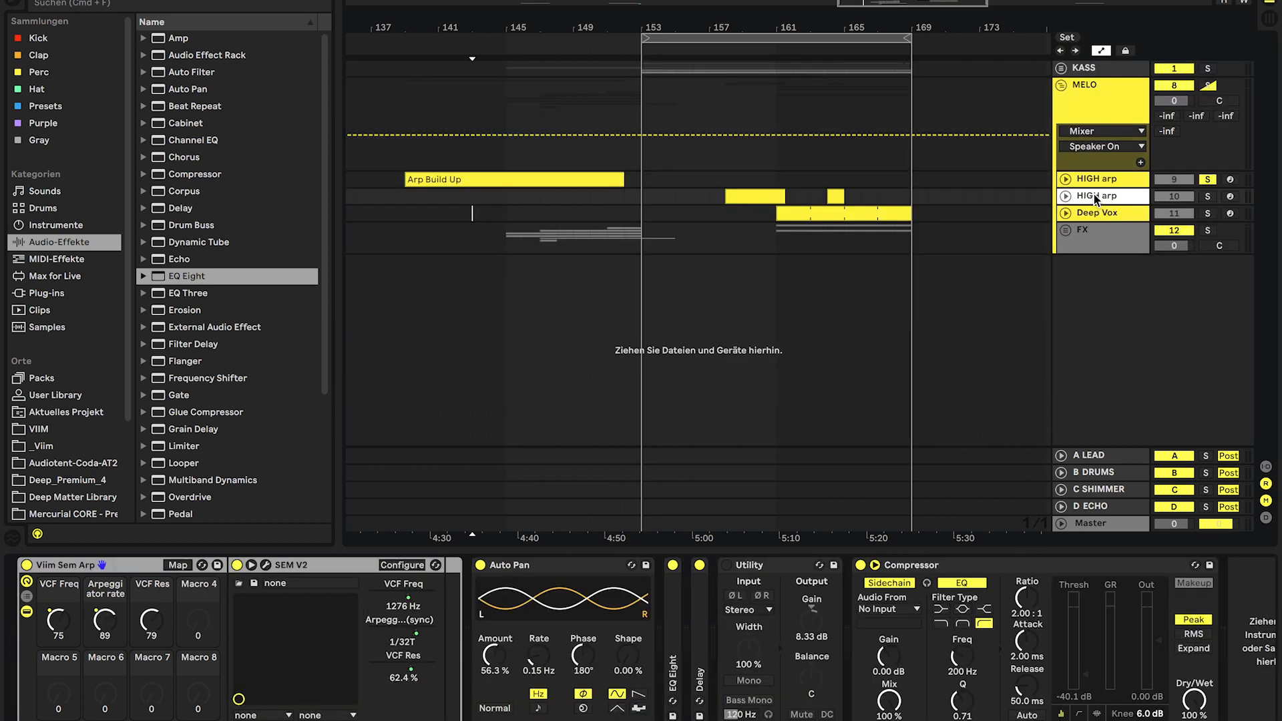
Step: Solo the second HIGH arp track and unfold it around its clip at bar 158
{"action": "left_click", "coordinate": [1207, 196]}
{"action": "left_click", "coordinate": [1066, 196]}
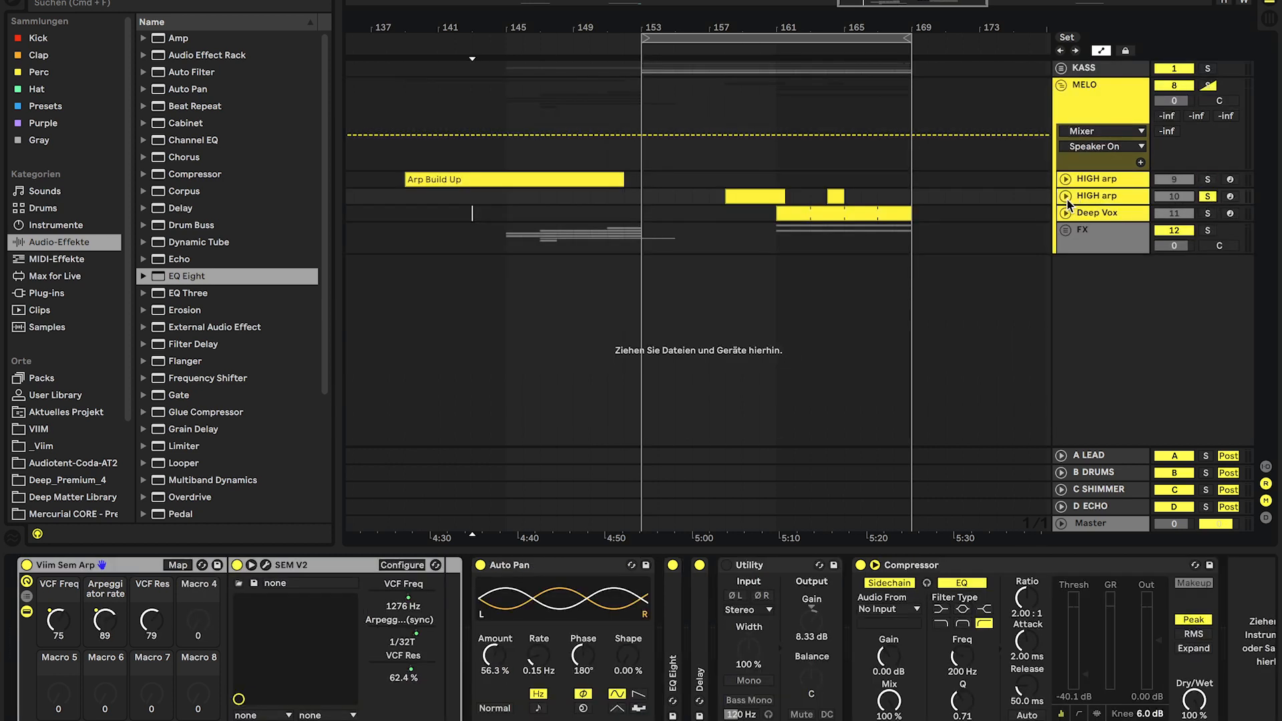
{"action": "left_click", "coordinate": [743, 229]}
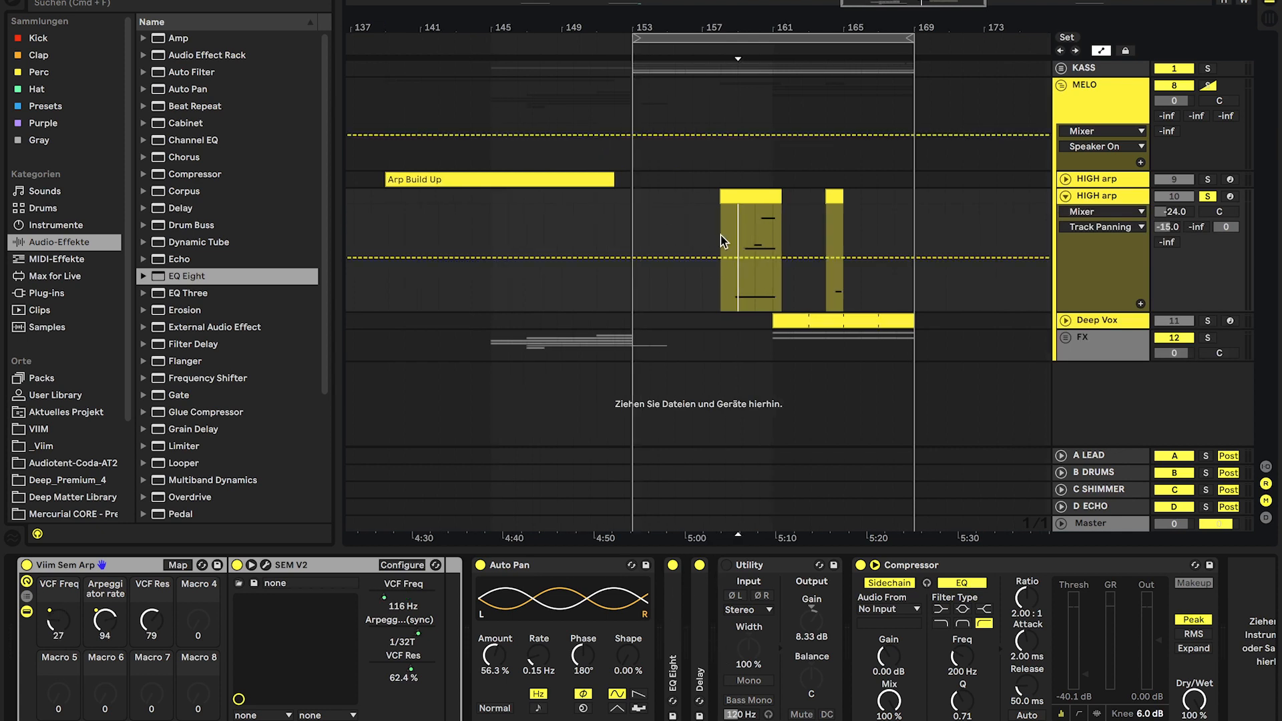
{"action": "scroll", "coordinate": [725, 303], "scroll_direction": "up", "scroll_amount": 3}
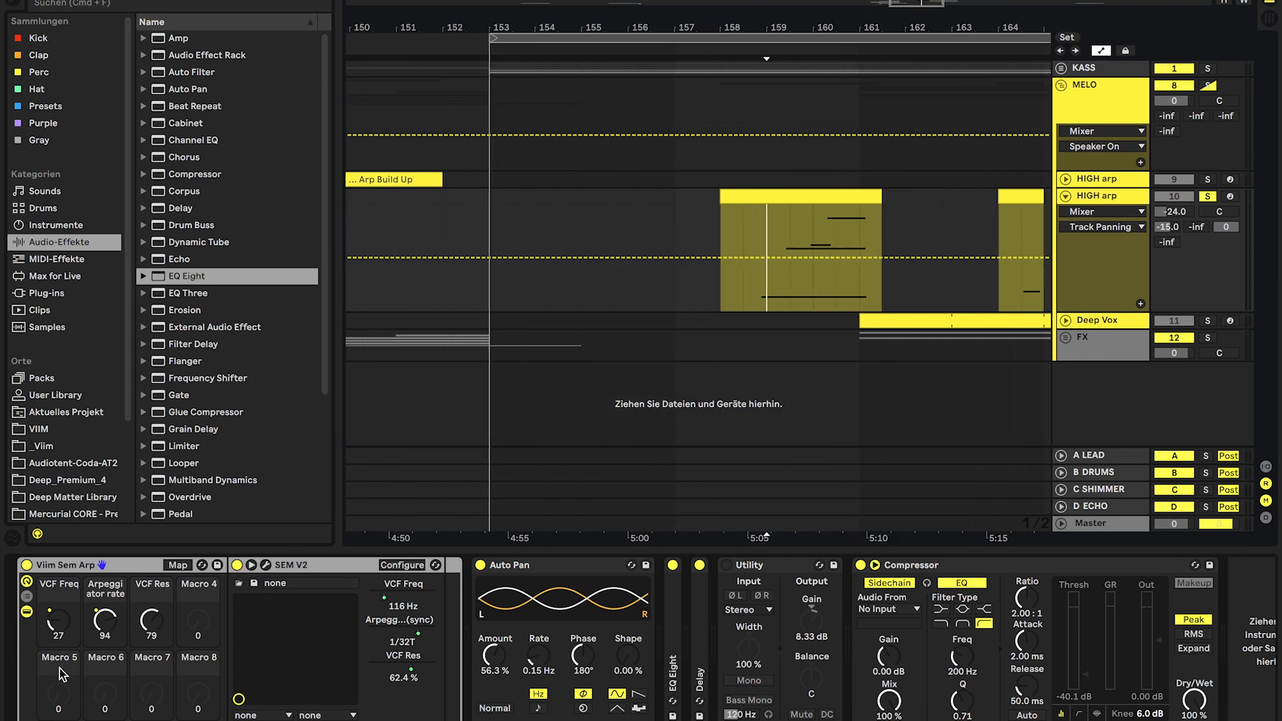
Step: Show the second HIGH arp's VCF Freq and Arpeggiator rate automation, and inspect the SEM V2 synth window
{"action": "left_click", "coordinate": [65, 622]}
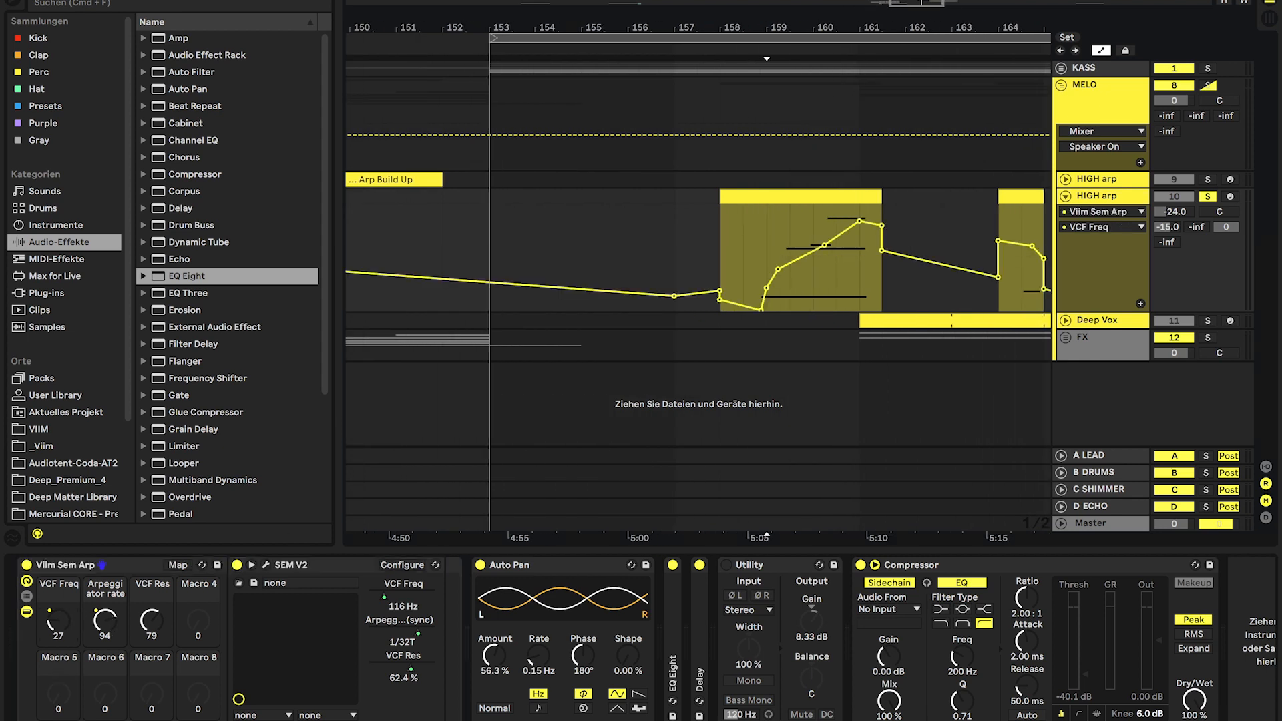
{"action": "left_click", "coordinate": [106, 621]}
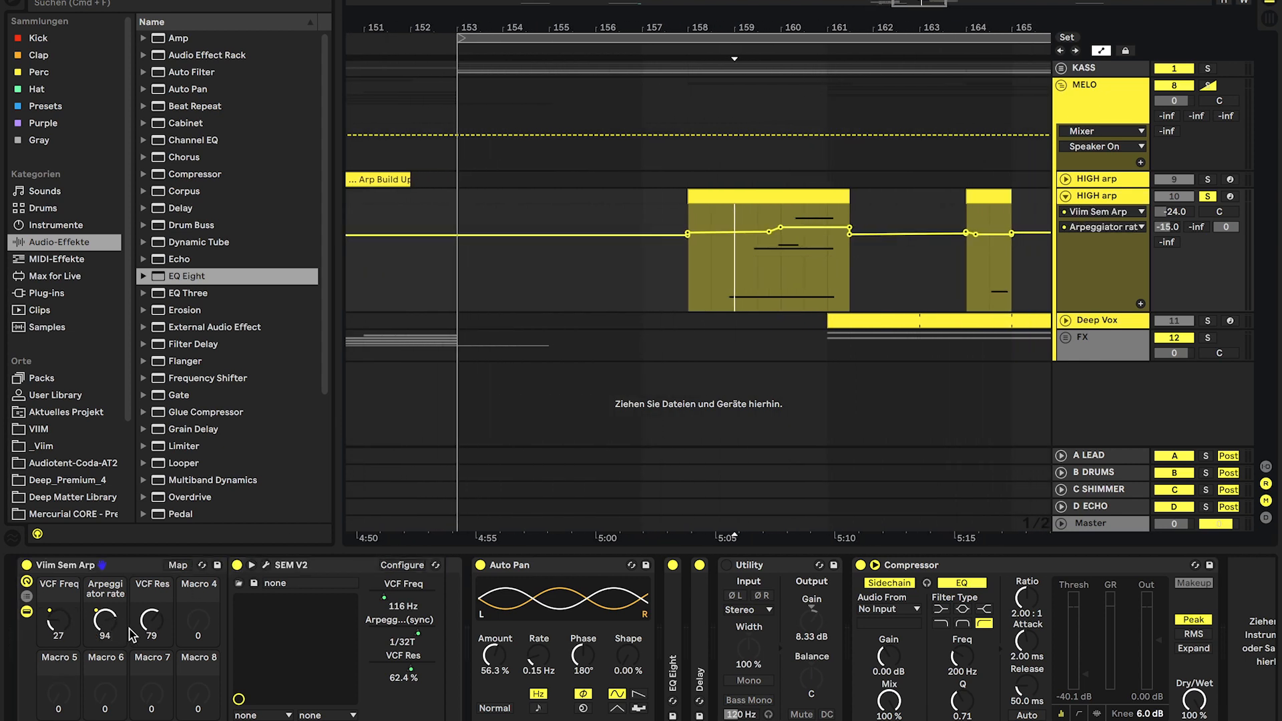
{"action": "left_click", "coordinate": [266, 565]}
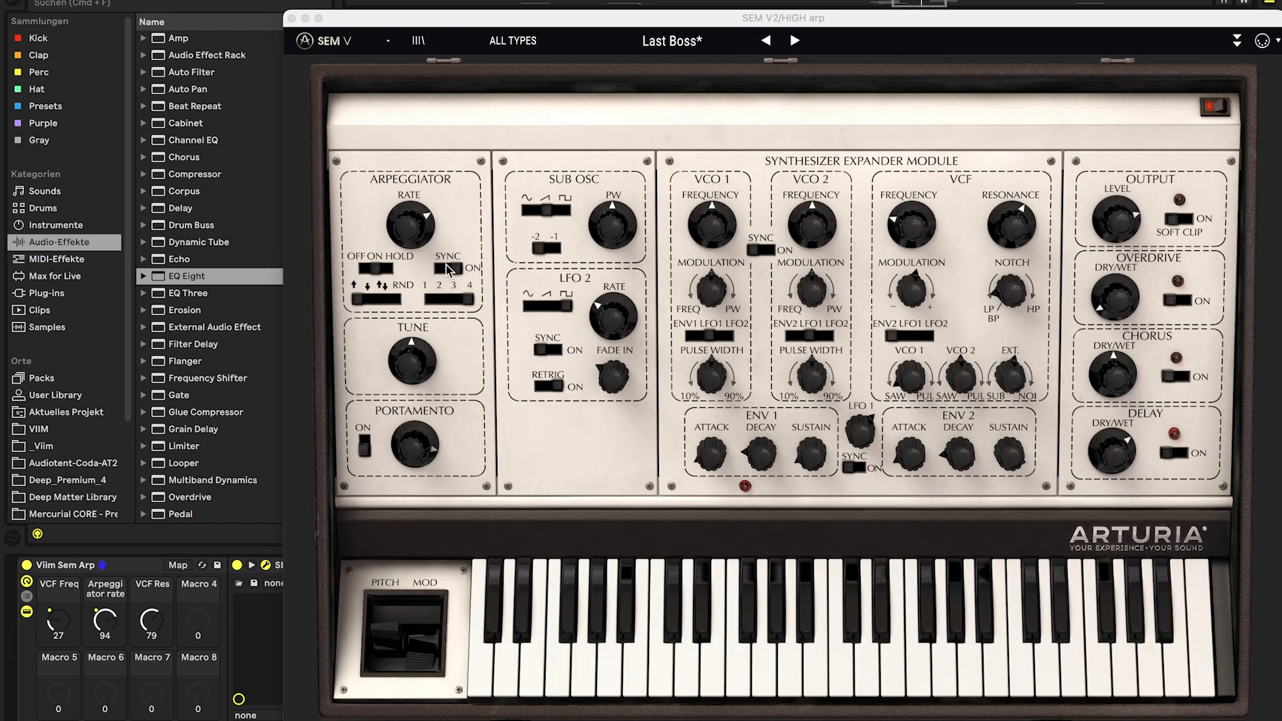
{"action": "left_click", "coordinate": [292, 18]}
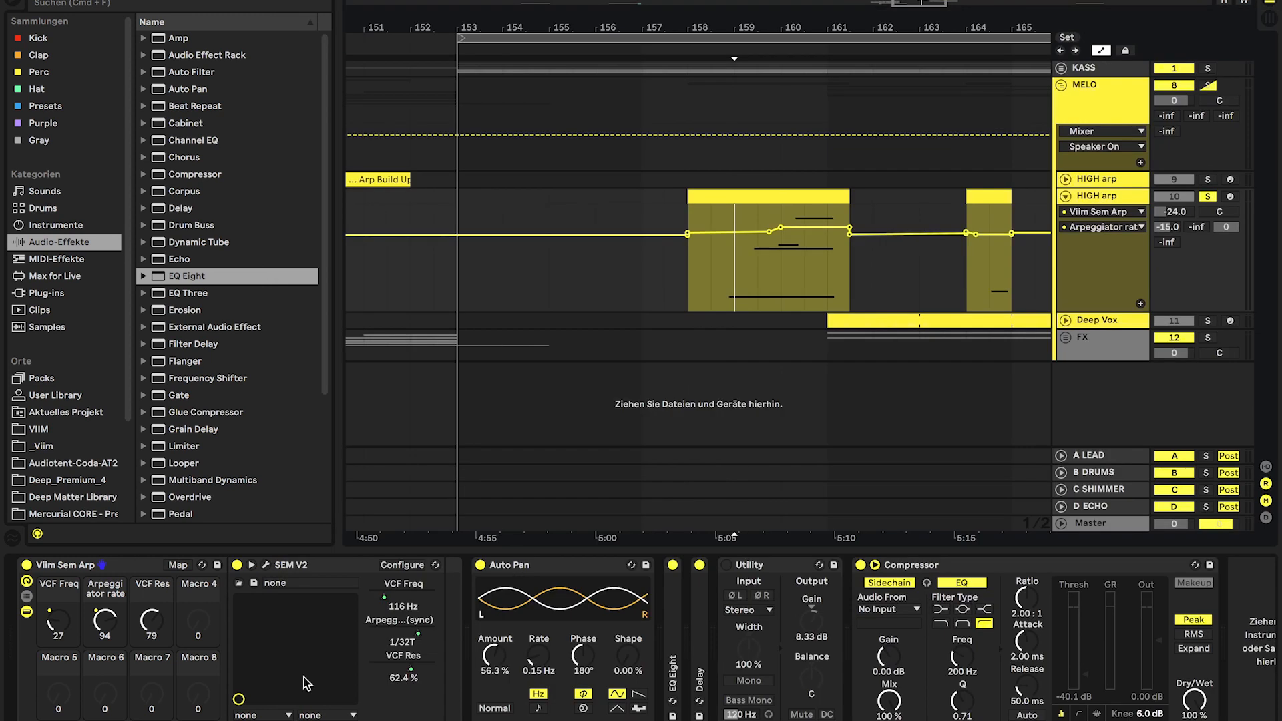
Step: Open the second HIGH arp's clip at bar 158 and examine its full range of held notes
{"action": "scroll", "coordinate": [678, 282], "scroll_direction": "right", "scroll_amount": 3}
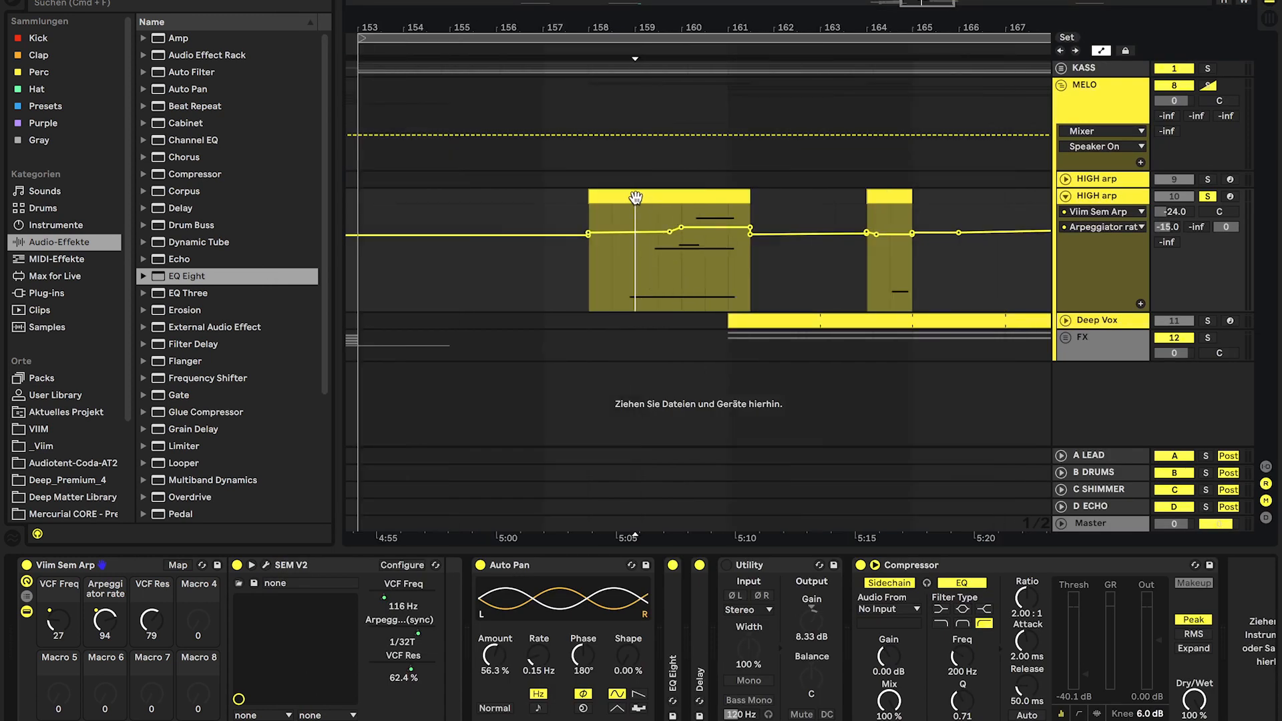
{"action": "double_click", "coordinate": [707, 194]}
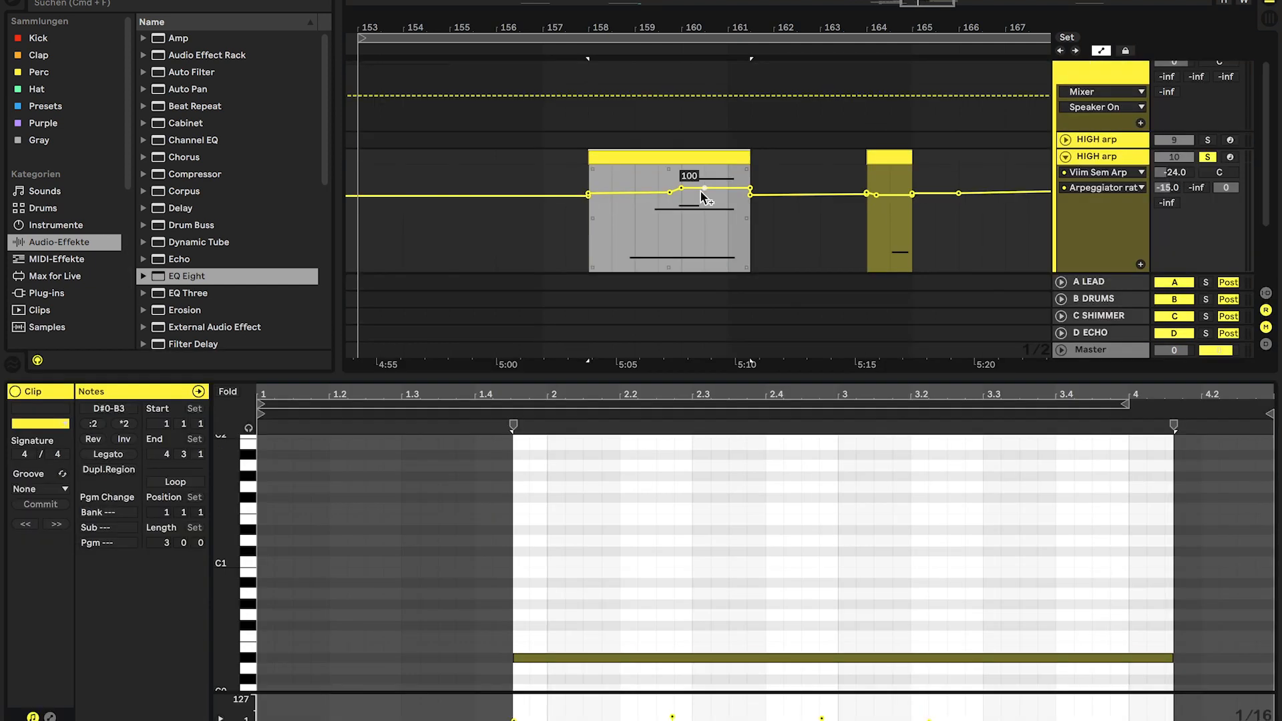
{"action": "left_click", "coordinate": [420, 578]}
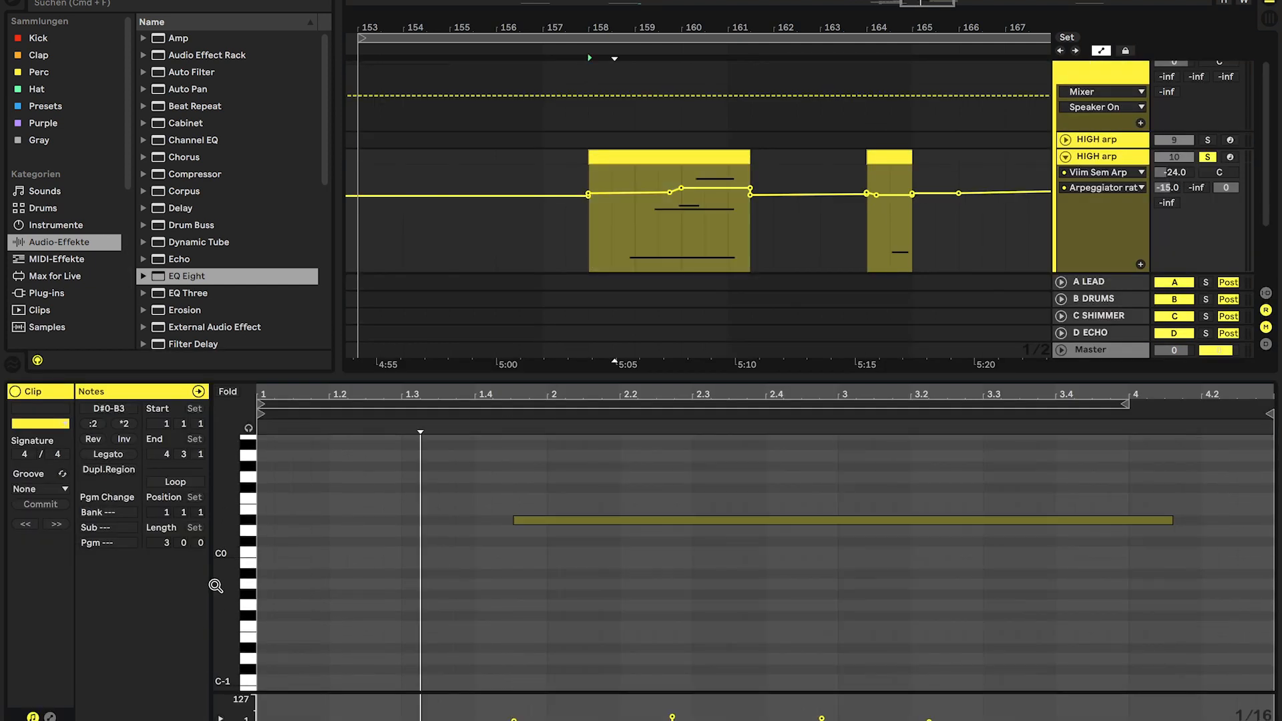
{"action": "left_click_drag", "start_coordinate": [227, 578], "coordinate": [715, 565]}
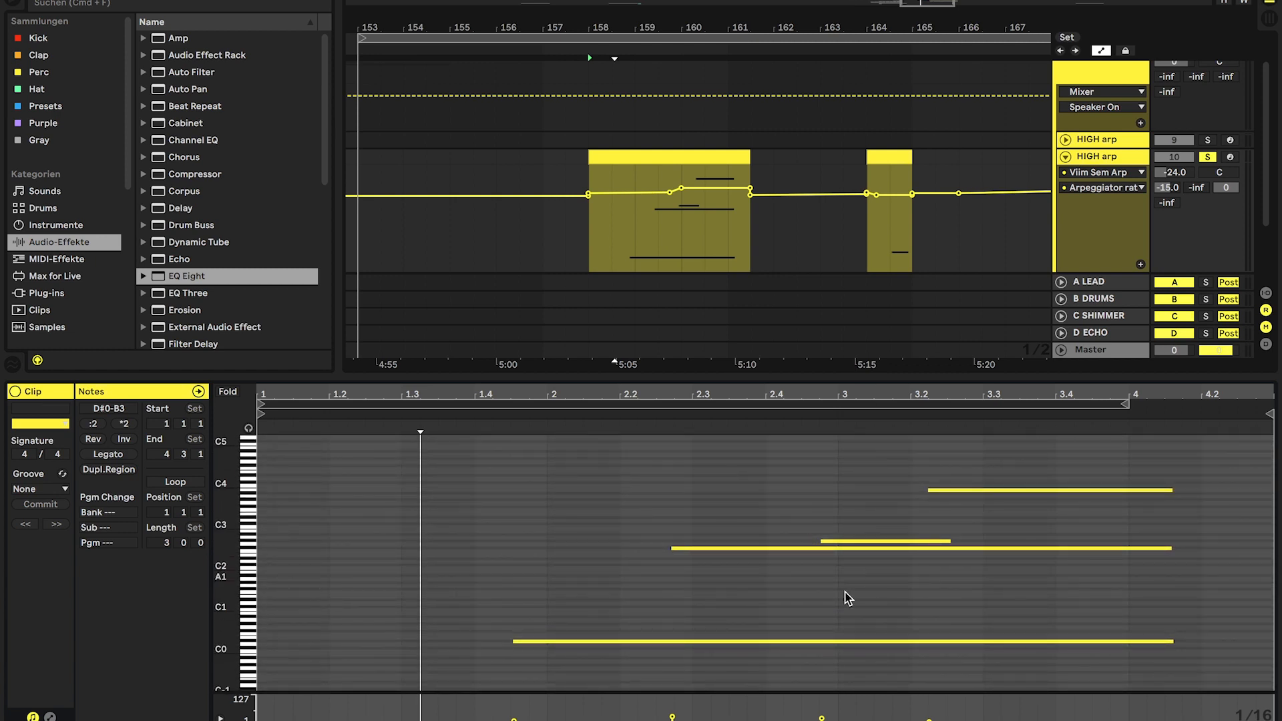
Step: Show the second HIGH arp's devices and play its clips, from bar 158 and from bar 164
{"action": "left_click", "coordinate": [611, 267]}
{"action": "double_click", "coordinate": [1112, 160]}
{"action": "key", "text": "space"}
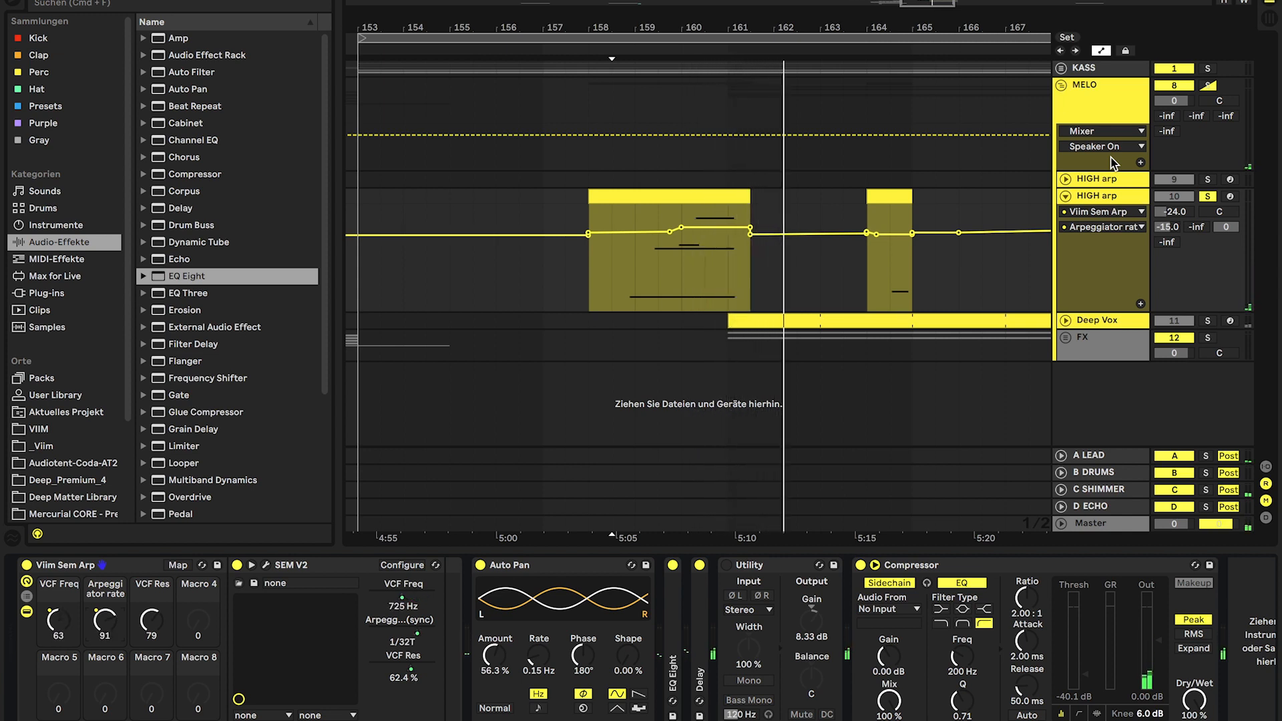
{"action": "left_click", "coordinate": [866, 296]}
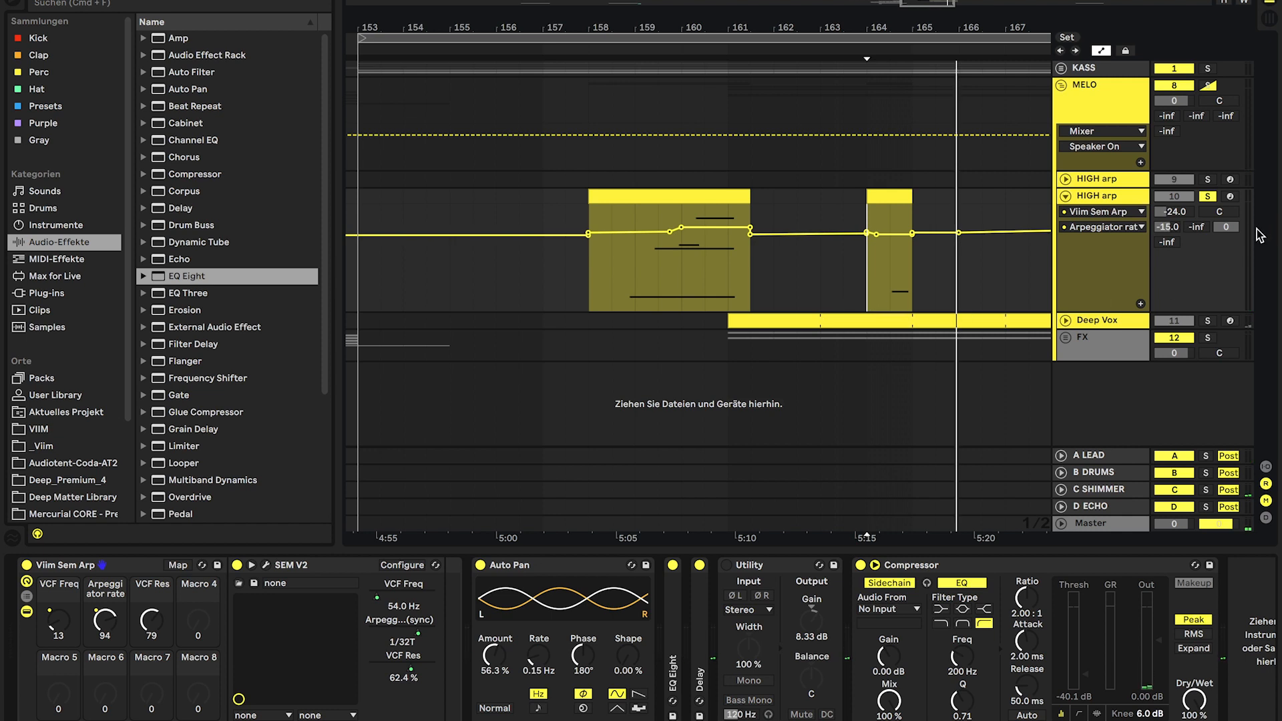
Step: Inspect the ValhallaShimmer settings on the C SHIMMER return, and point out the second HIGH arp's send to it
{"action": "left_click", "coordinate": [1106, 493]}
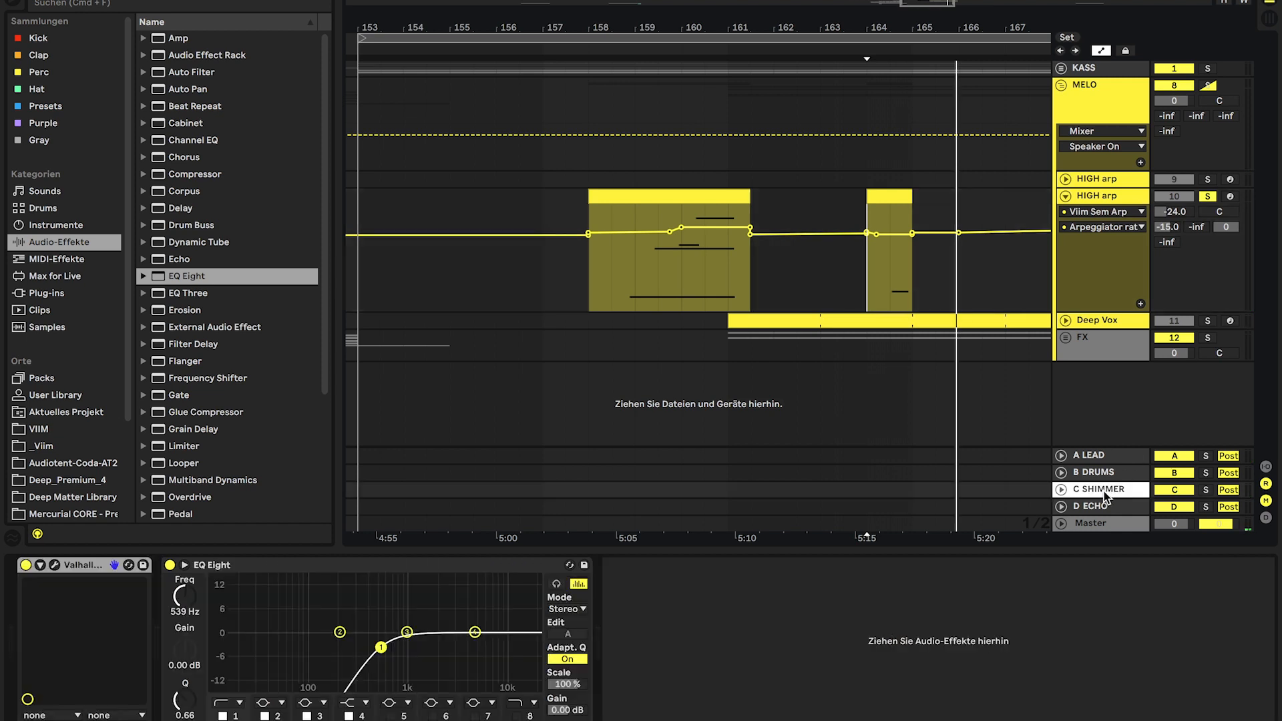
{"action": "left_click", "coordinate": [55, 565]}
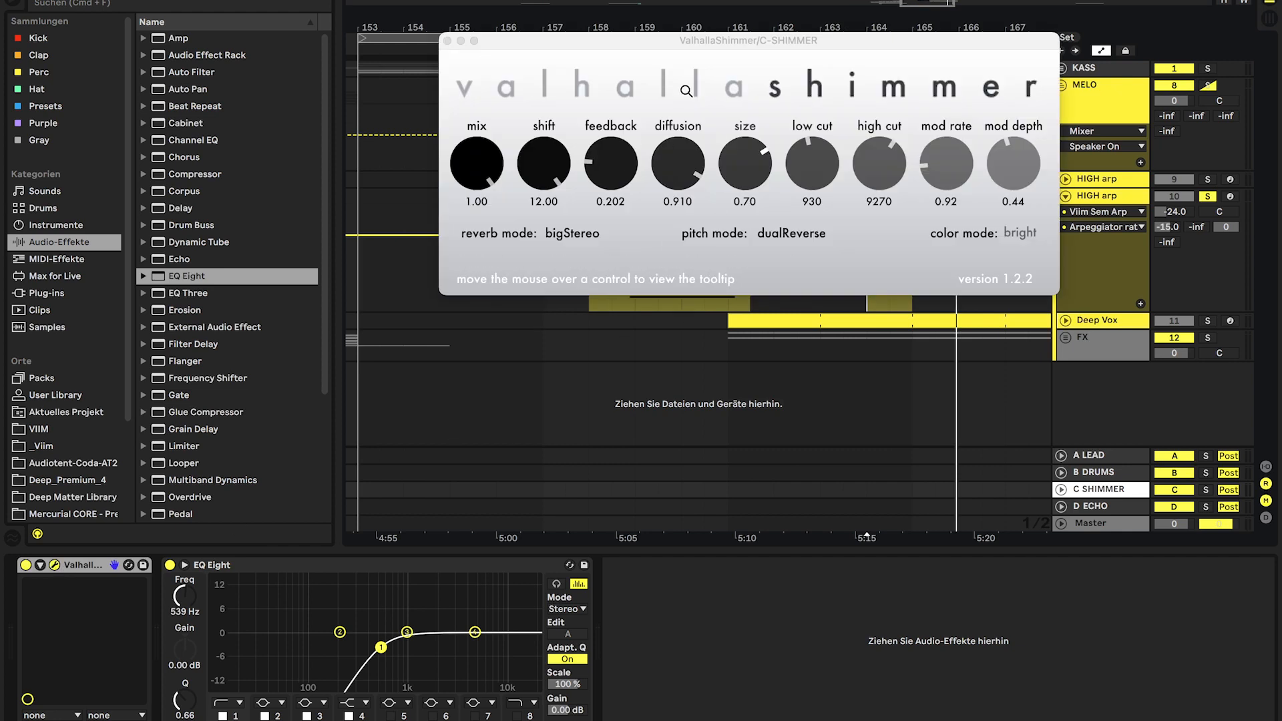
{"action": "left_click", "coordinate": [448, 42]}
{"action": "left_click", "coordinate": [636, 190]}
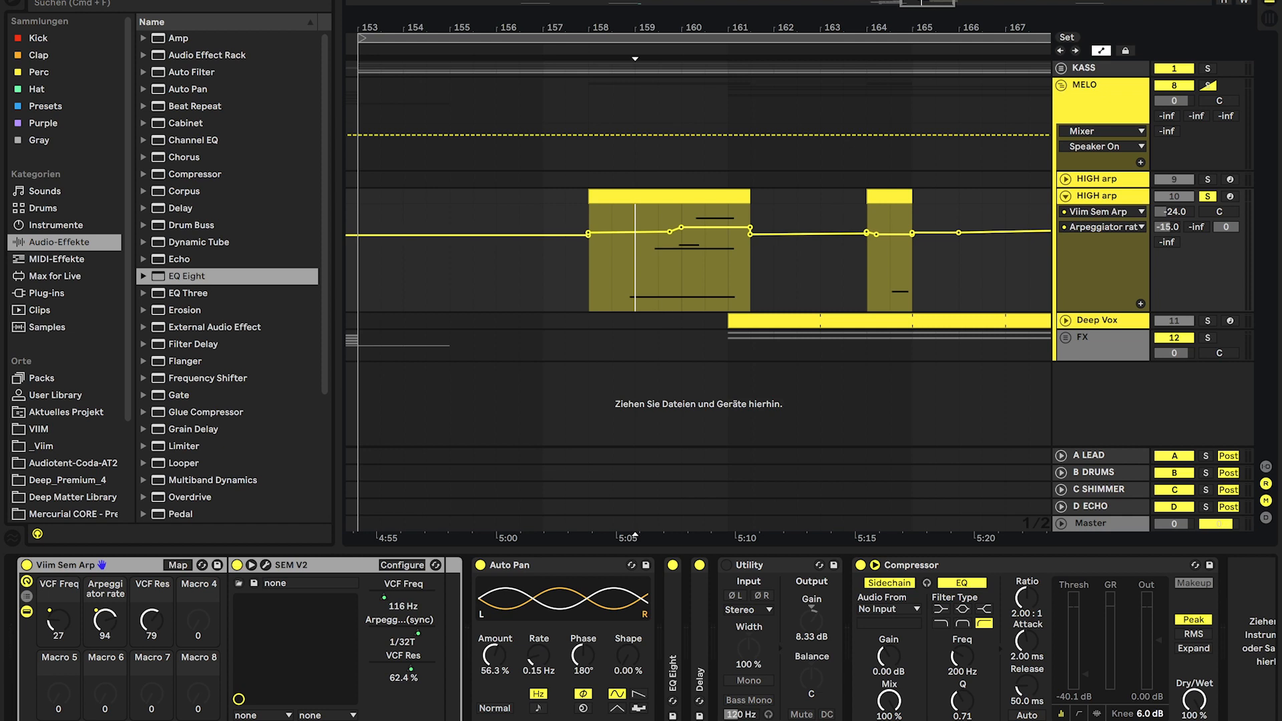
{"action": "left_click", "coordinate": [1229, 228]}
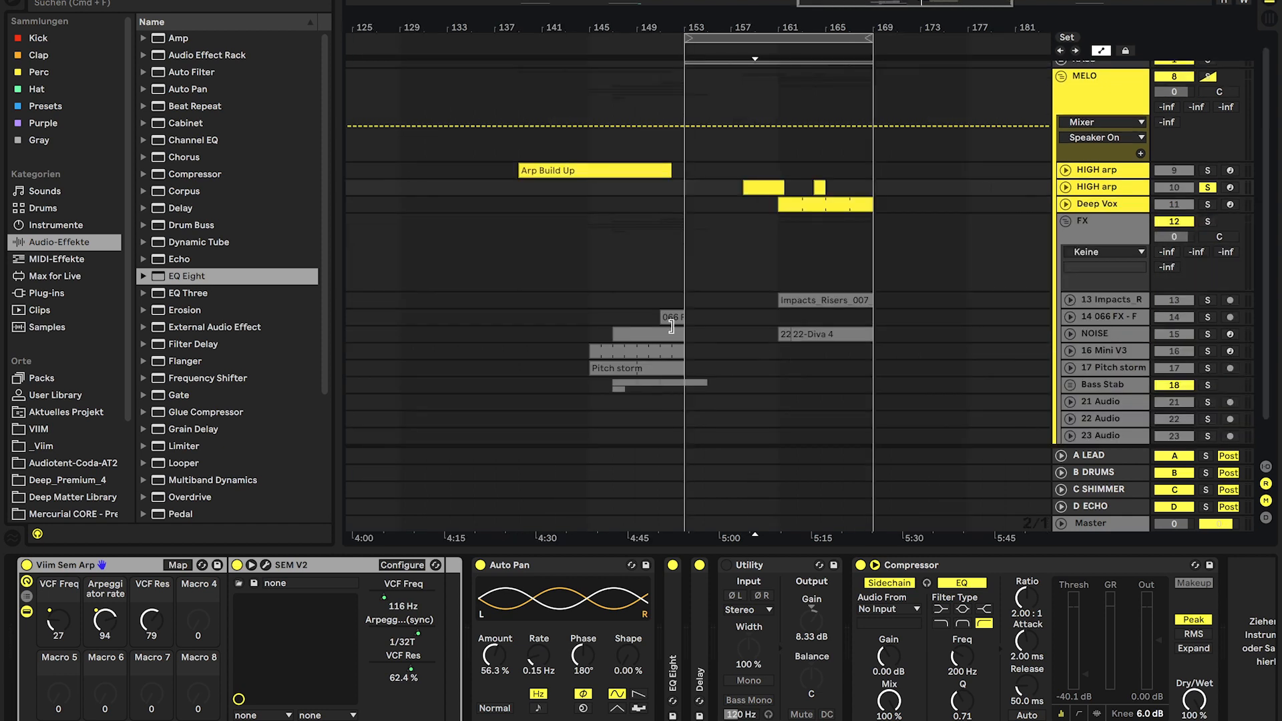
Step: Look through the Pitch storm, Mini V3 and NOISE tracks in the FX group, and unfold the NOISE track
{"action": "left_click", "coordinate": [589, 317]}
{"action": "left_click", "coordinate": [1102, 375]}
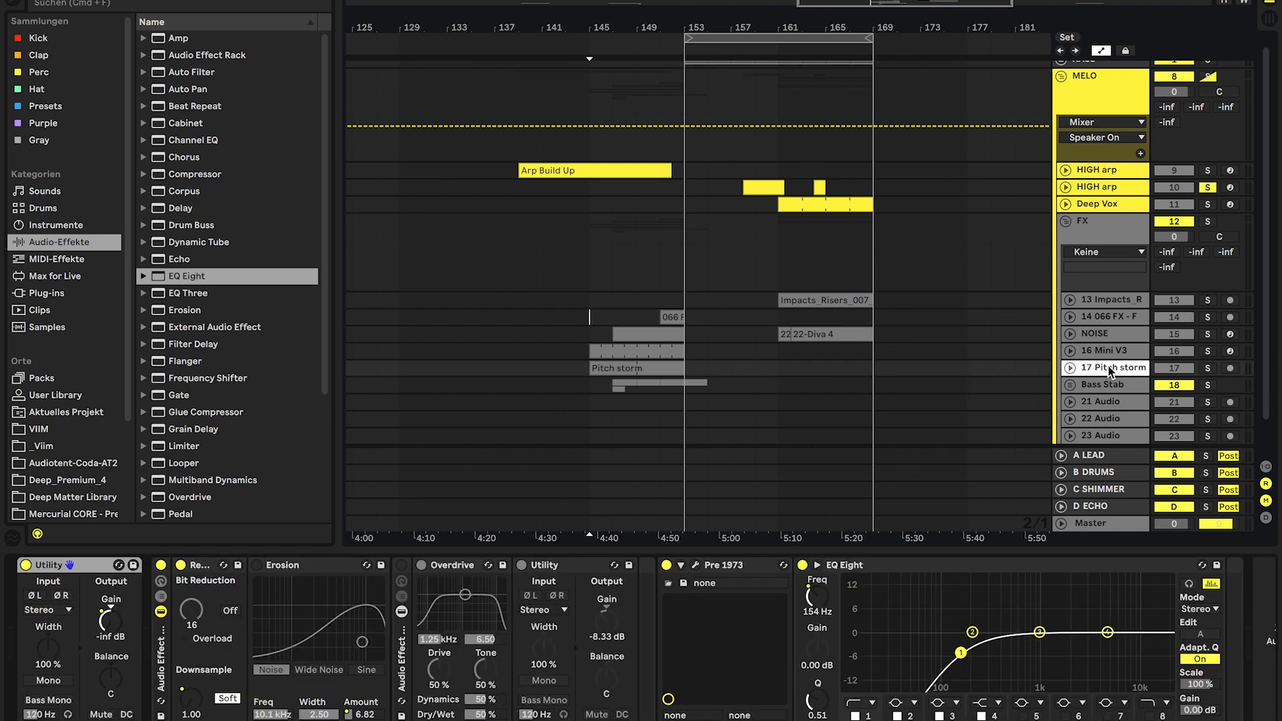
{"action": "scroll", "coordinate": [1109, 373], "scroll_direction": "down", "scroll_amount": 1}
{"action": "left_click", "coordinate": [1095, 313]}
{"action": "left_click", "coordinate": [1100, 295]}
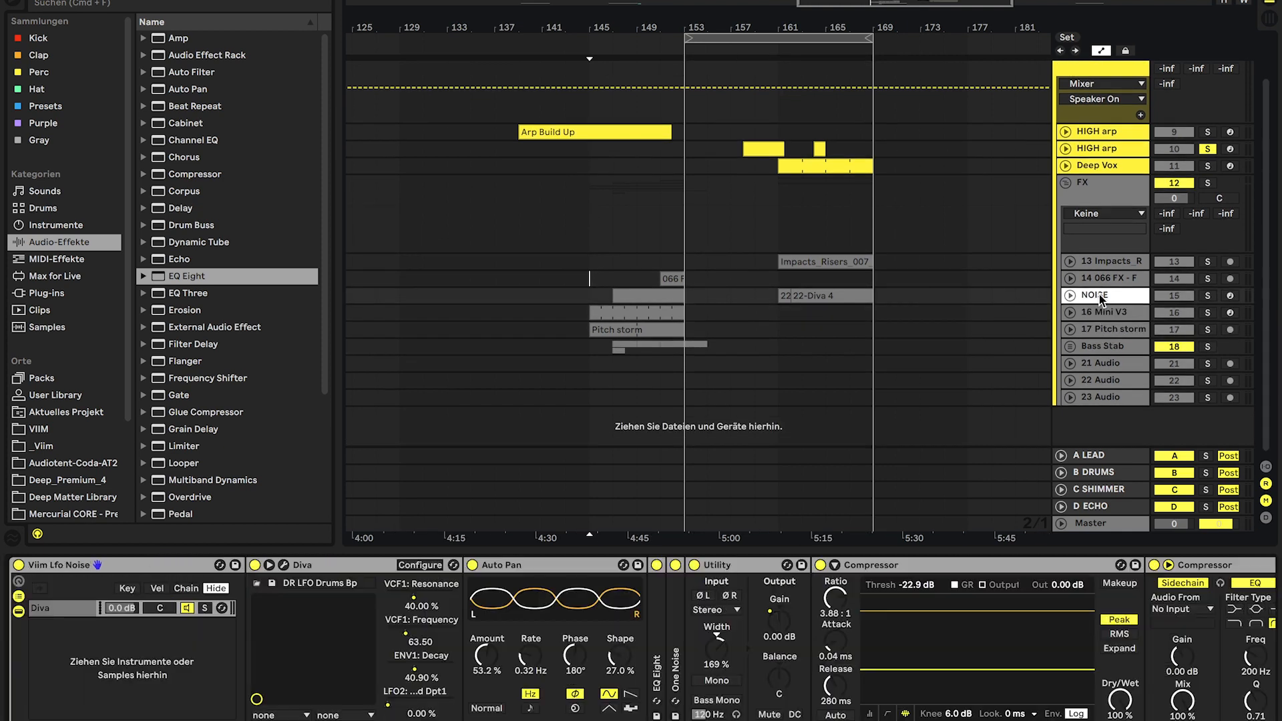
{"action": "left_click", "coordinate": [1070, 295]}
{"action": "scroll", "coordinate": [692, 408], "scroll_direction": "up", "scroll_amount": 2}
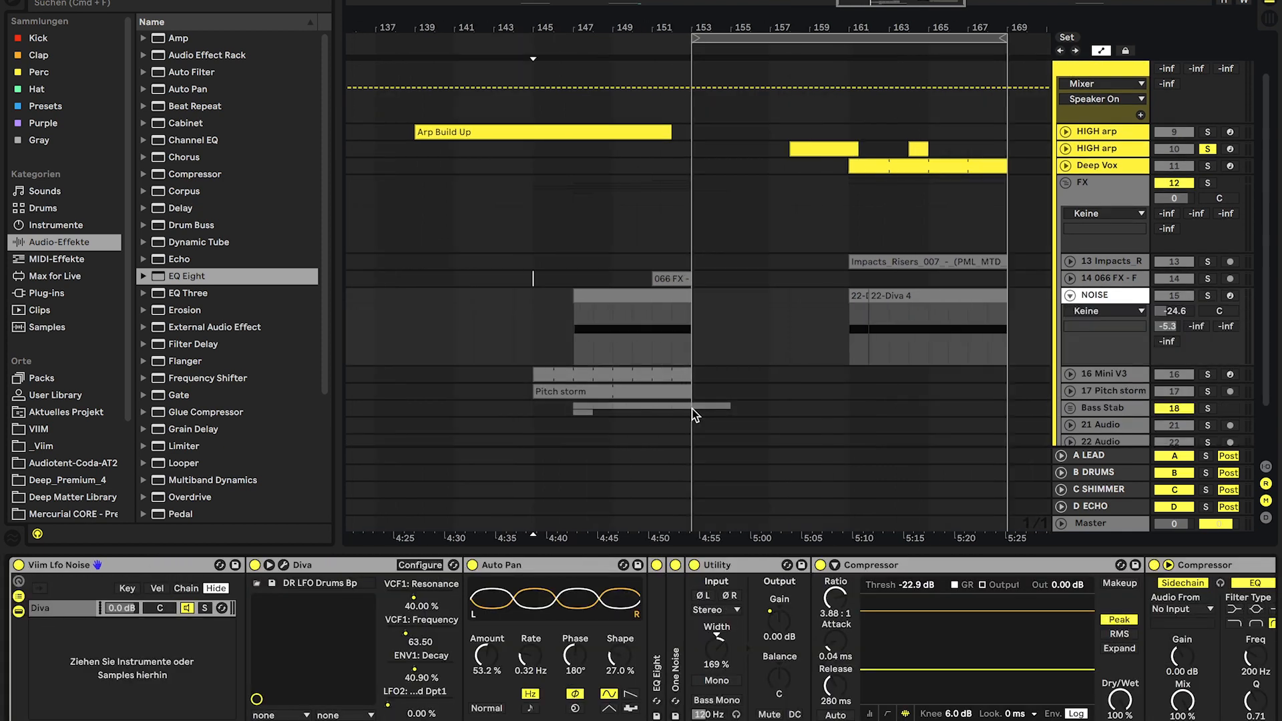
Step: Solo the NOISE track and play it from the start of its clip at bar 147
{"action": "left_click", "coordinate": [573, 325]}
{"action": "left_click", "coordinate": [1210, 295]}
{"action": "key", "text": "space"}
Step: Look along the NOISE track's device chain during playback and expand the One Noise vocoder
{"action": "scroll", "coordinate": [633, 638], "scroll_direction": "right", "scroll_amount": 5}
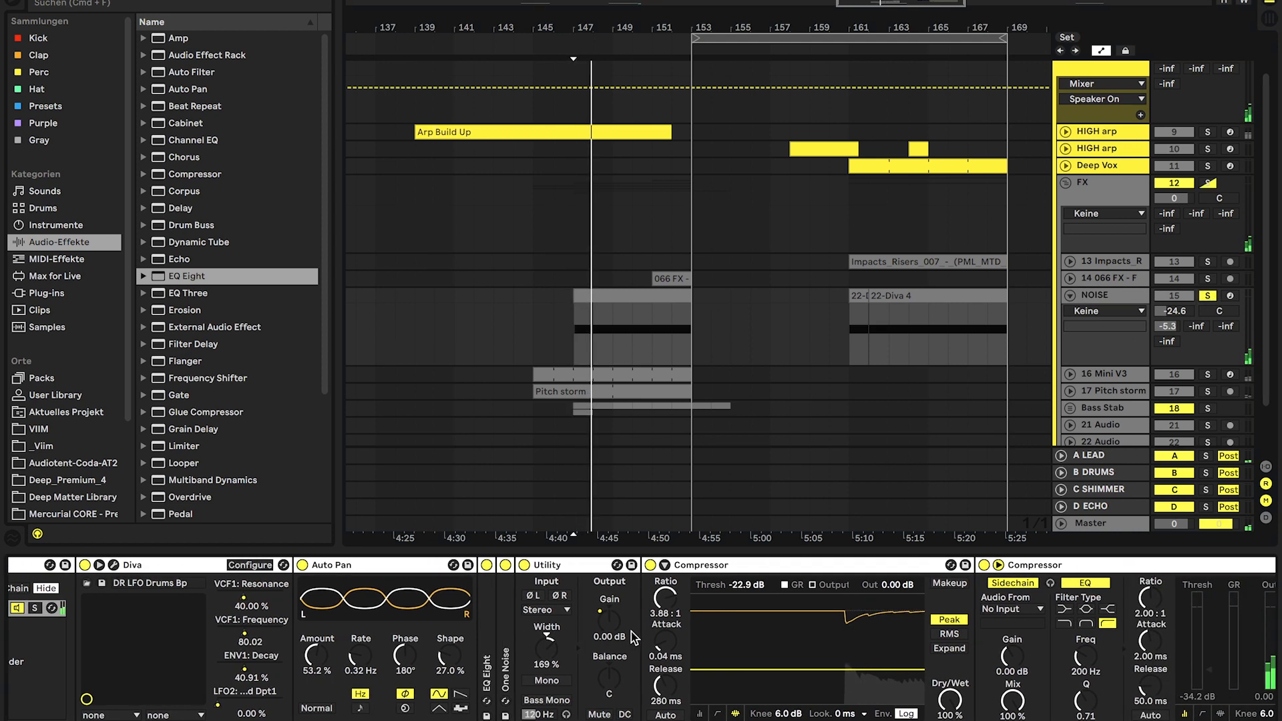
{"action": "scroll", "coordinate": [633, 637], "scroll_direction": "left", "scroll_amount": 4}
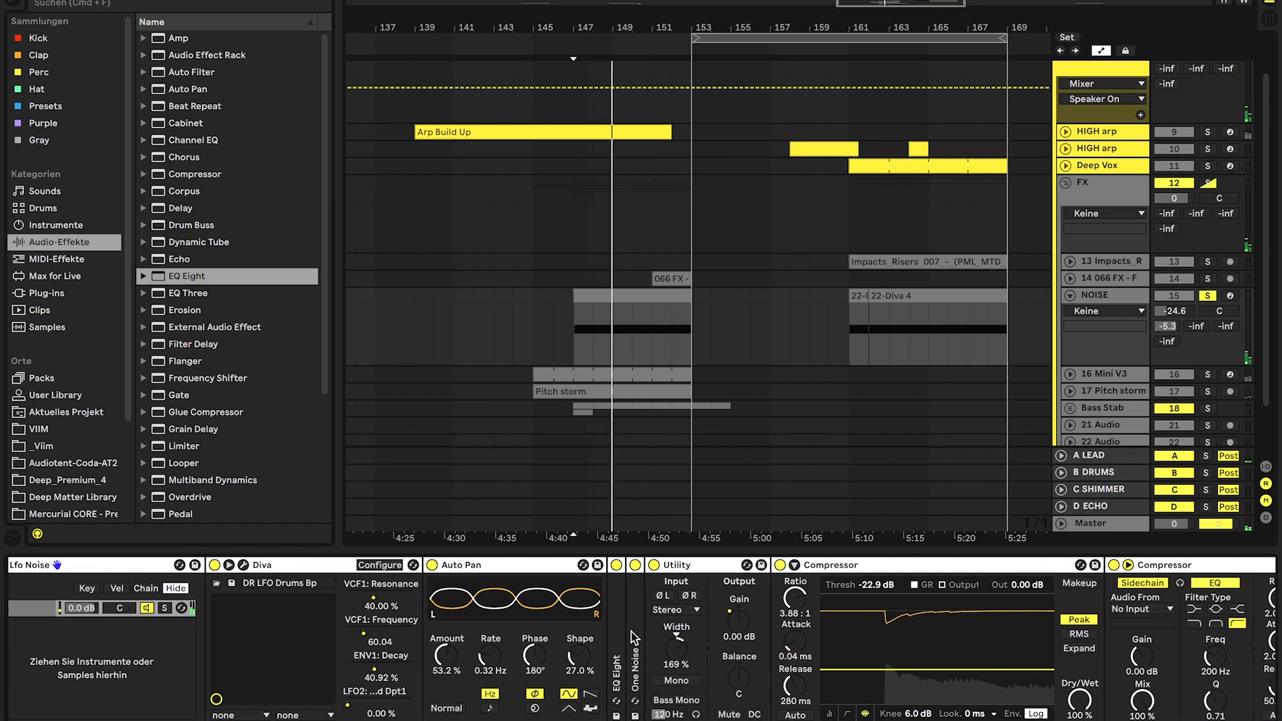
{"action": "double_click", "coordinate": [632, 638]}
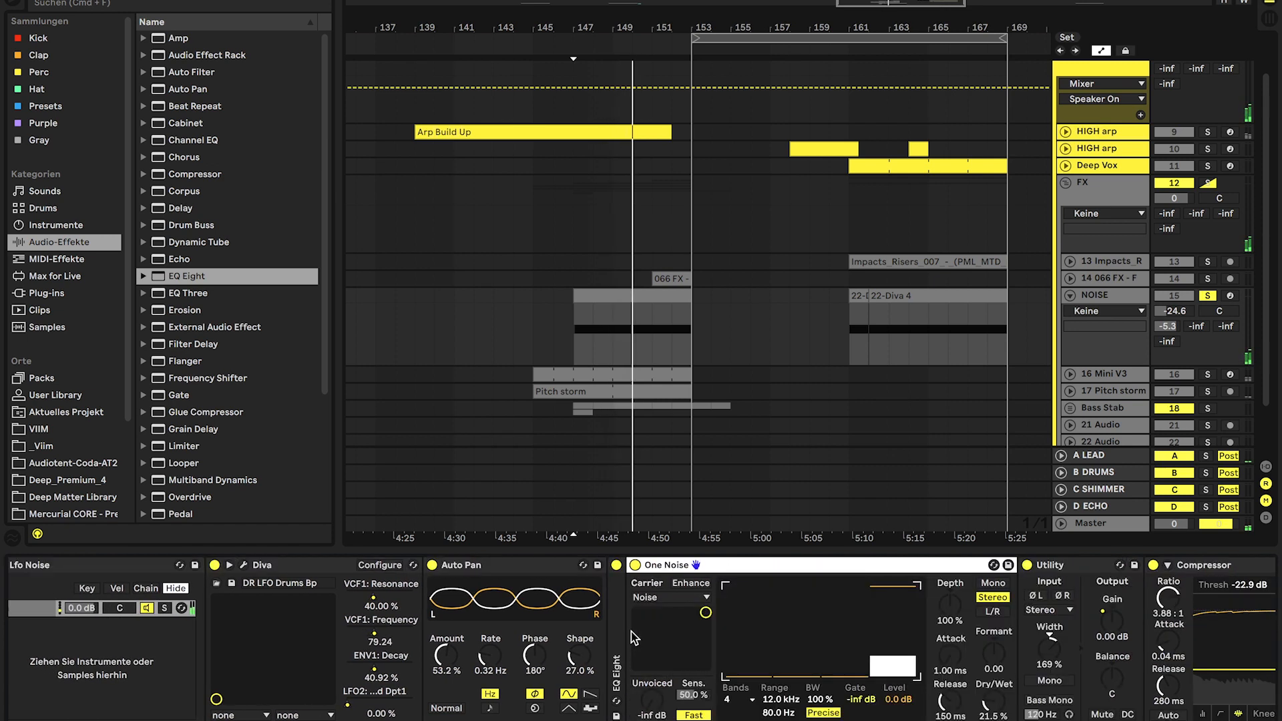
Step: Collapse the One Noise vocoder and look through the rest of the NOISE track's device chain, back to the Diva instrument
{"action": "double_click", "coordinate": [734, 565]}
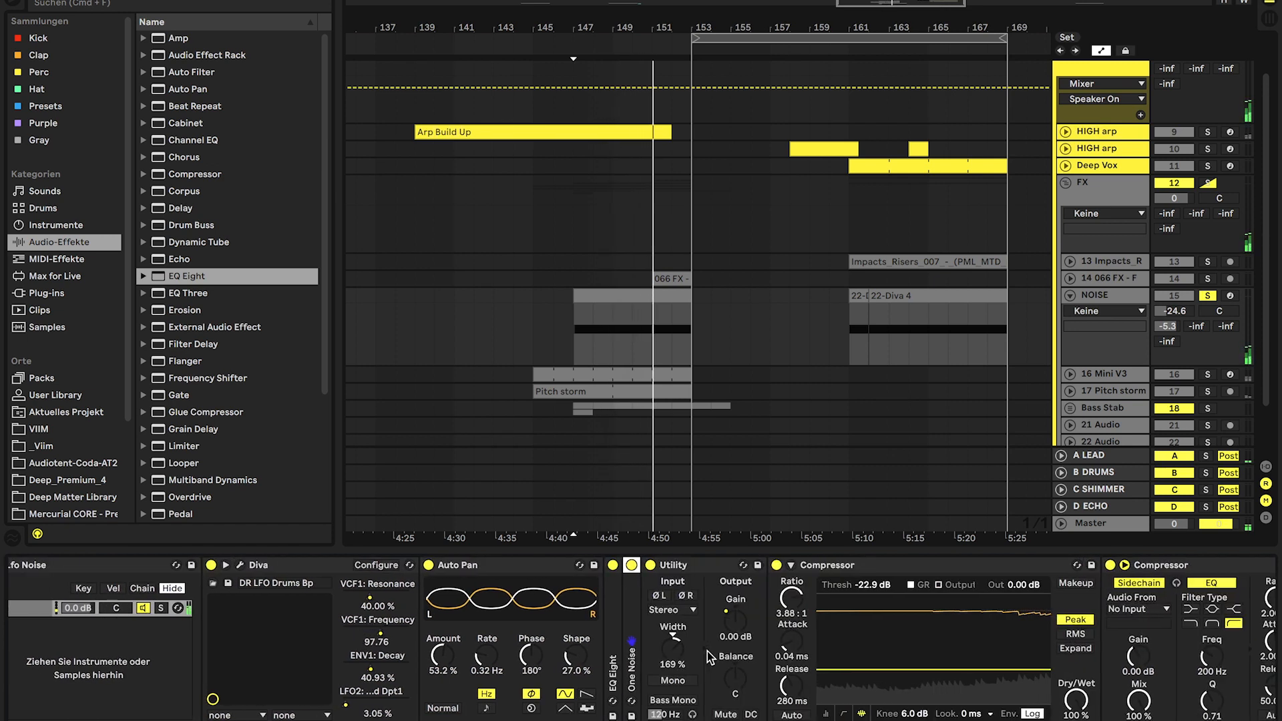
{"action": "scroll", "coordinate": [710, 658], "scroll_direction": "right", "scroll_amount": 8}
{"action": "scroll", "coordinate": [709, 658], "scroll_direction": "left", "scroll_amount": 10}
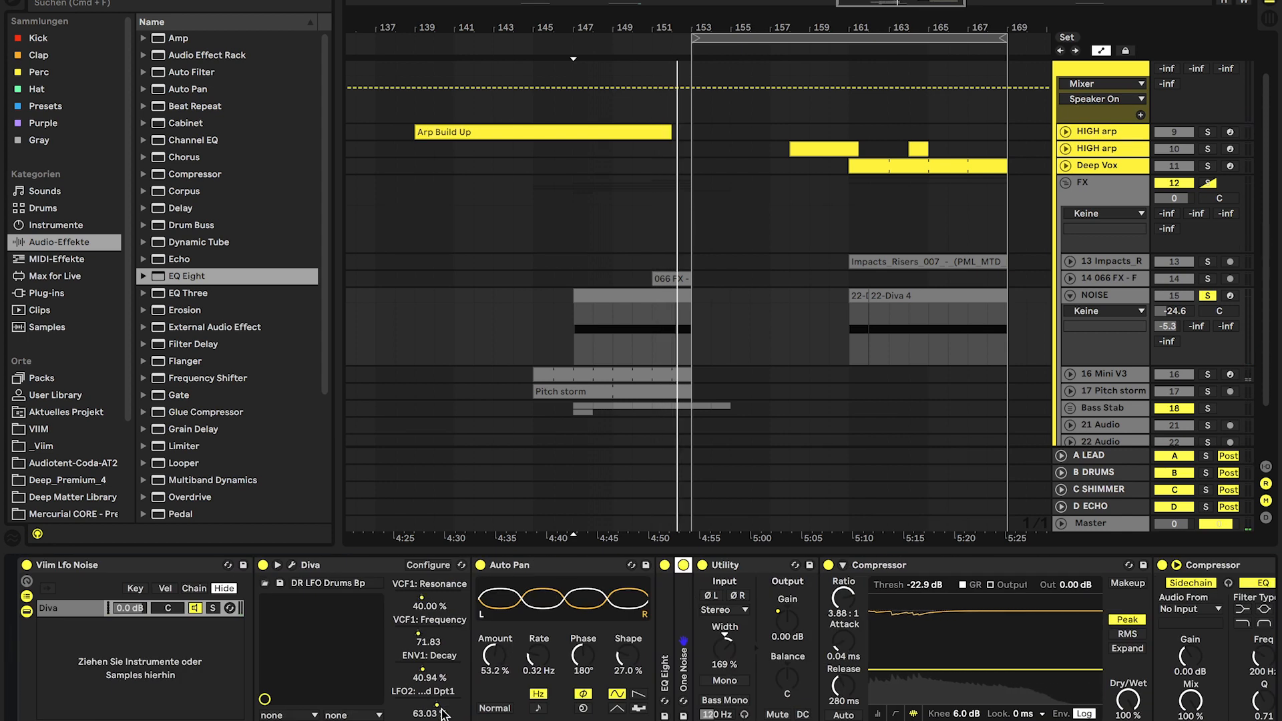
Step: Solo the Mini V3 track and play it from the start of its clip at bar 145
{"action": "left_click", "coordinate": [1122, 378]}
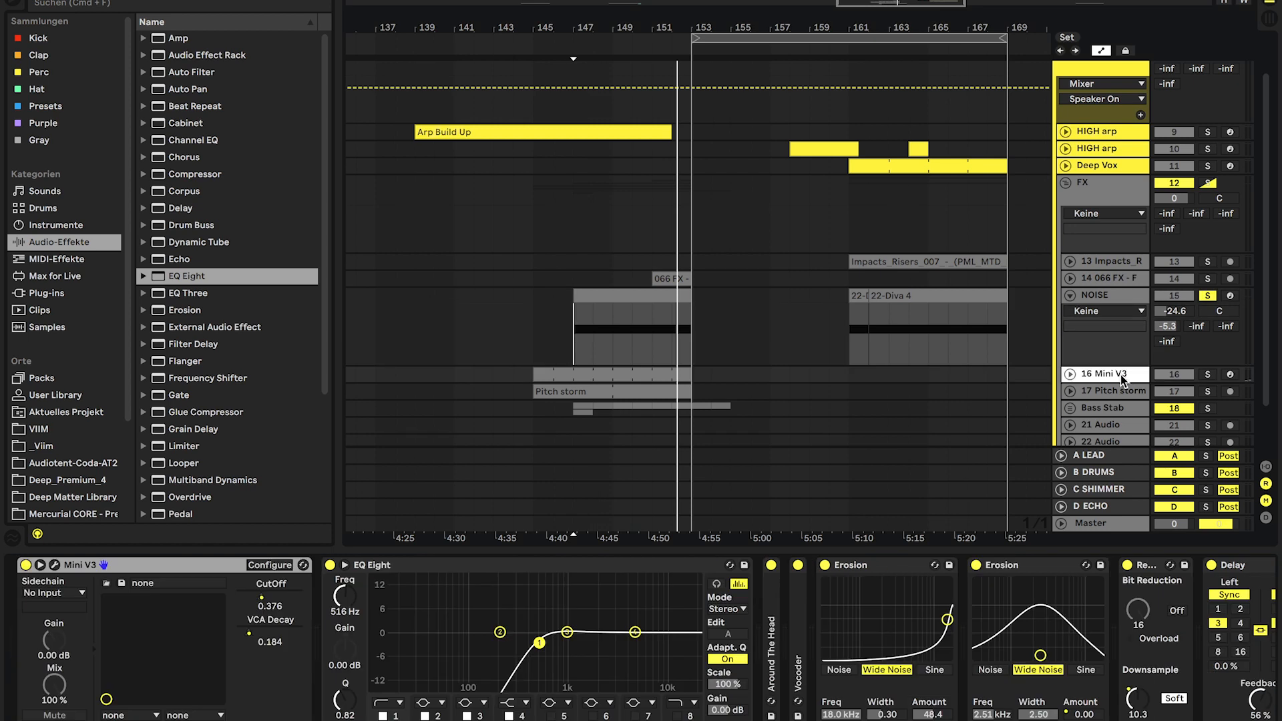
{"action": "left_click", "coordinate": [1208, 375]}
{"action": "left_click", "coordinate": [533, 361]}
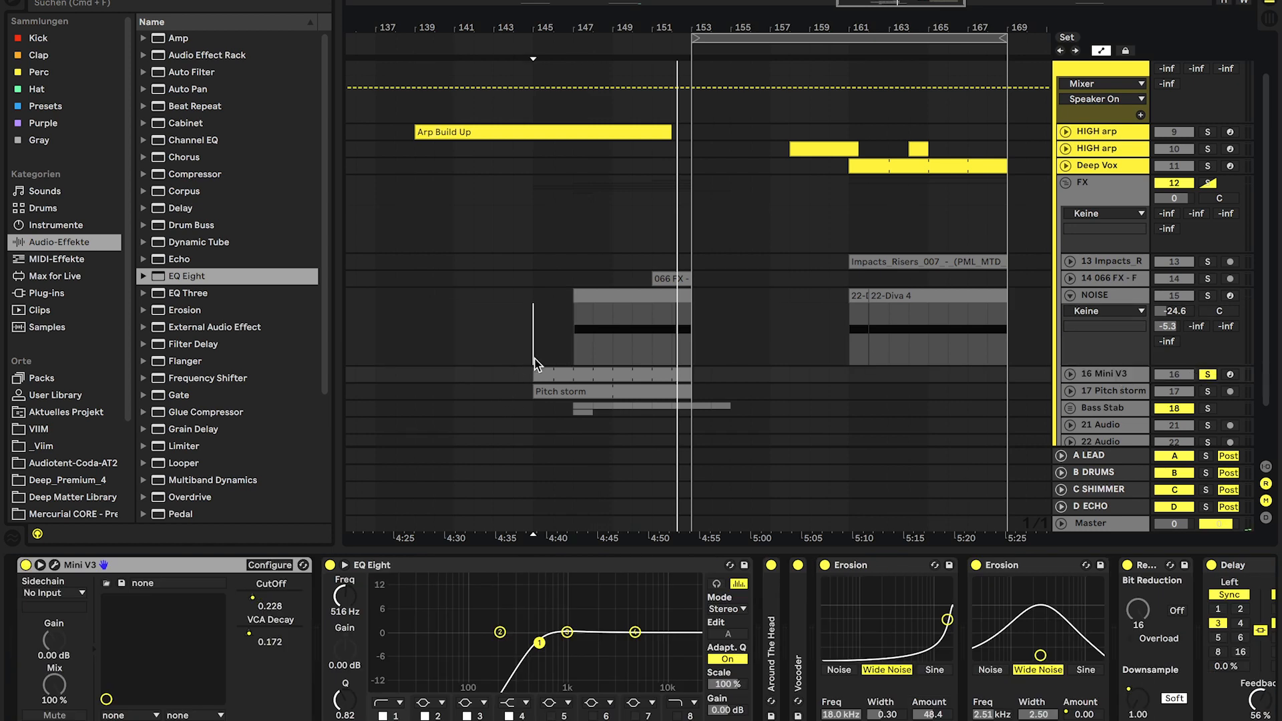
{"action": "left_click", "coordinate": [1107, 369]}
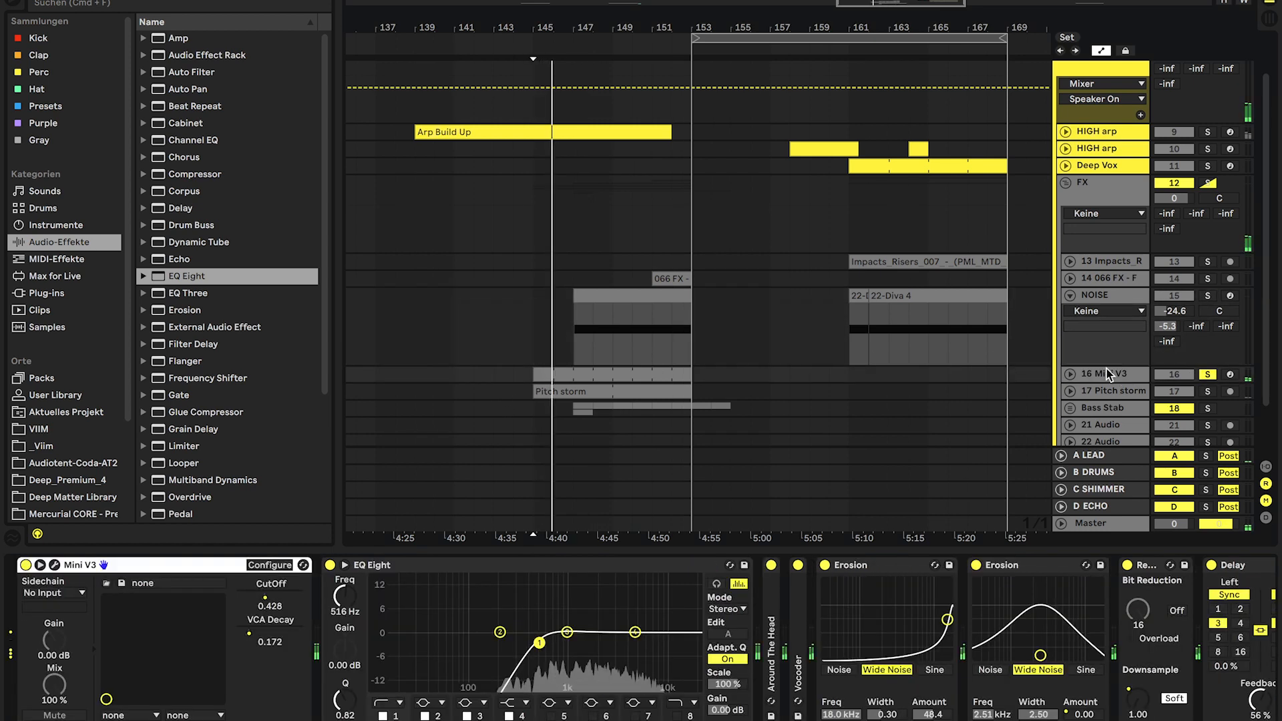
{"action": "scroll", "coordinate": [1107, 368], "scroll_direction": "down", "scroll_amount": 1}
{"action": "scroll", "coordinate": [1107, 369], "scroll_direction": "down", "scroll_amount": 1}
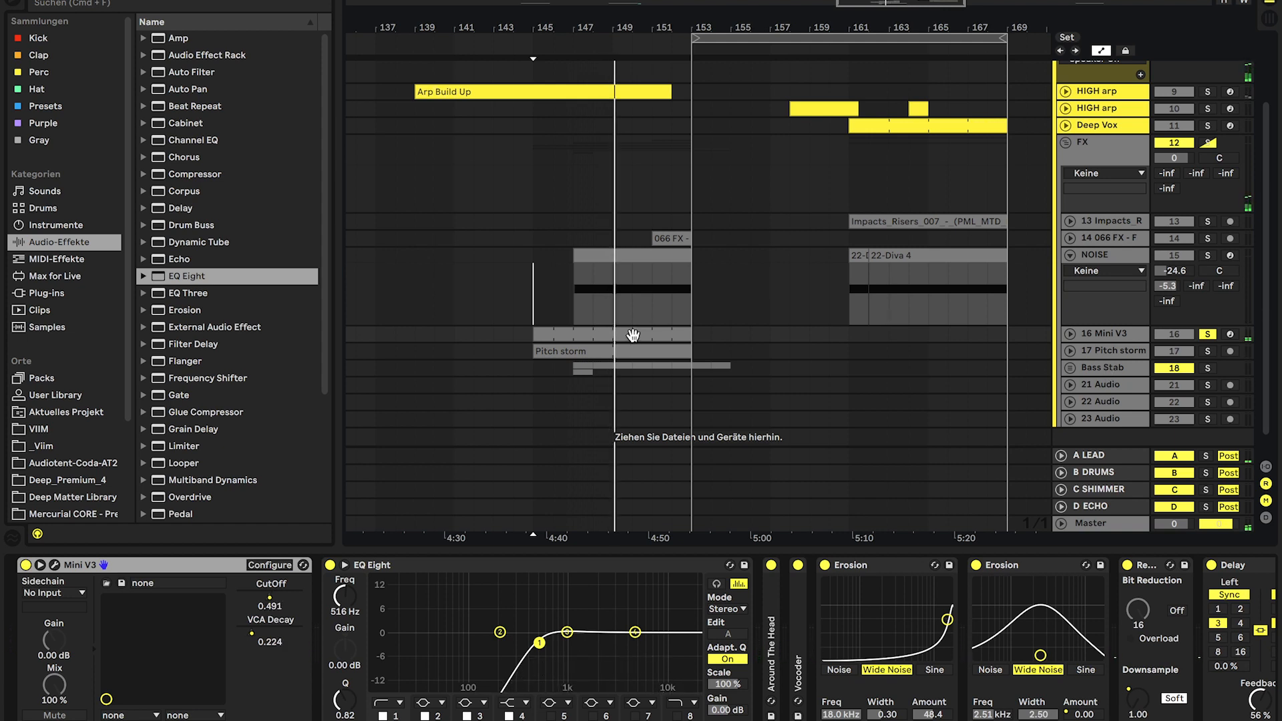
Step: Inspect the notes in the Mini V3 clip and show the synth's CutOff automation on the track
{"action": "double_click", "coordinate": [603, 332]}
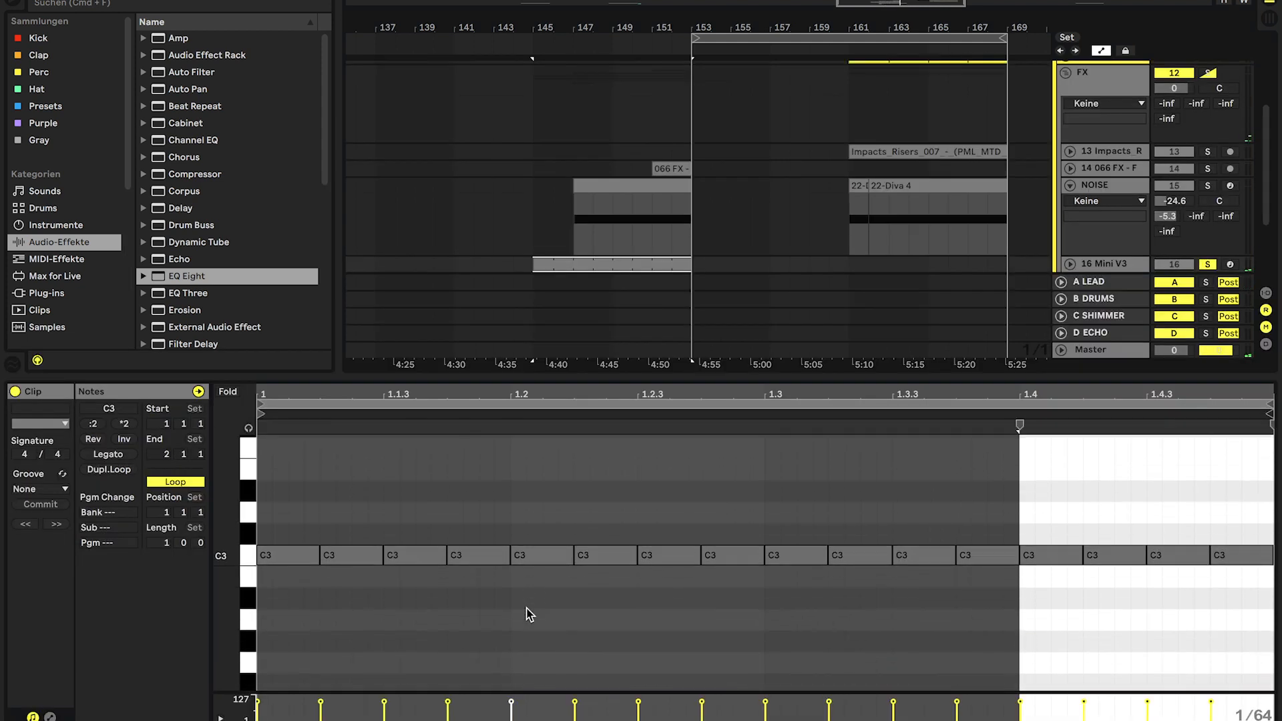
{"action": "left_click", "coordinate": [1132, 264]}
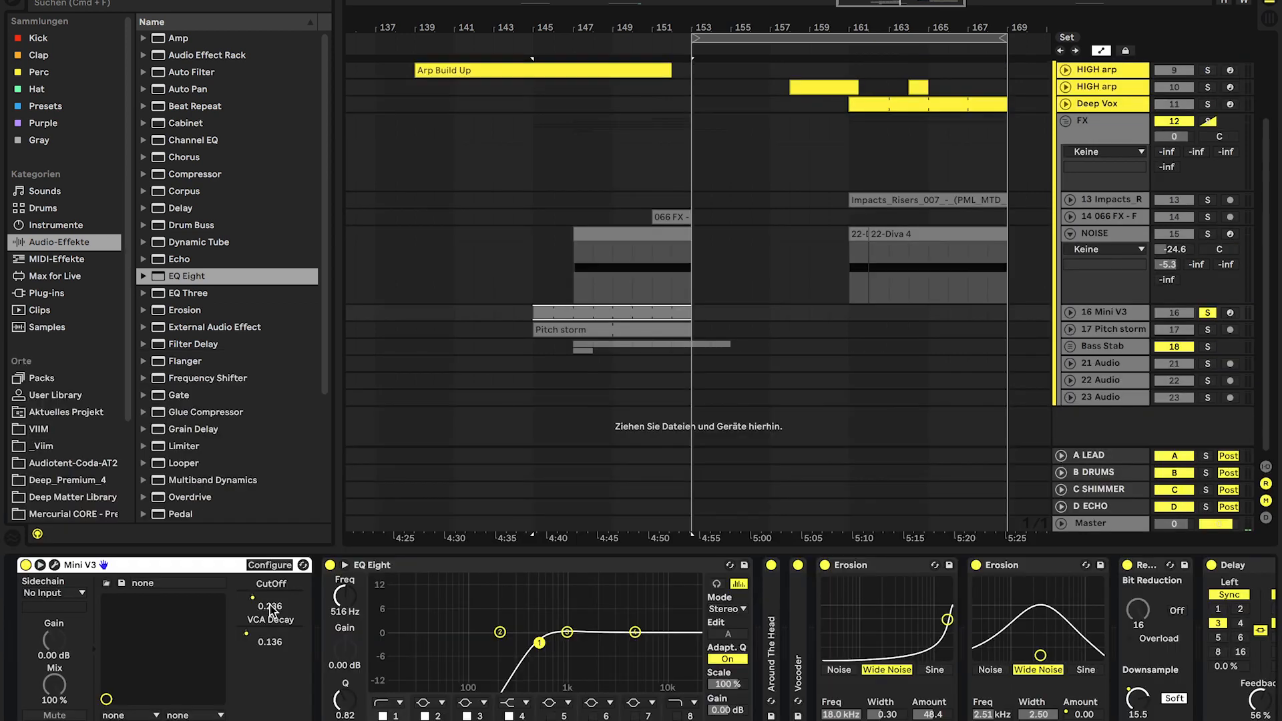
{"action": "right_click", "coordinate": [245, 631]}
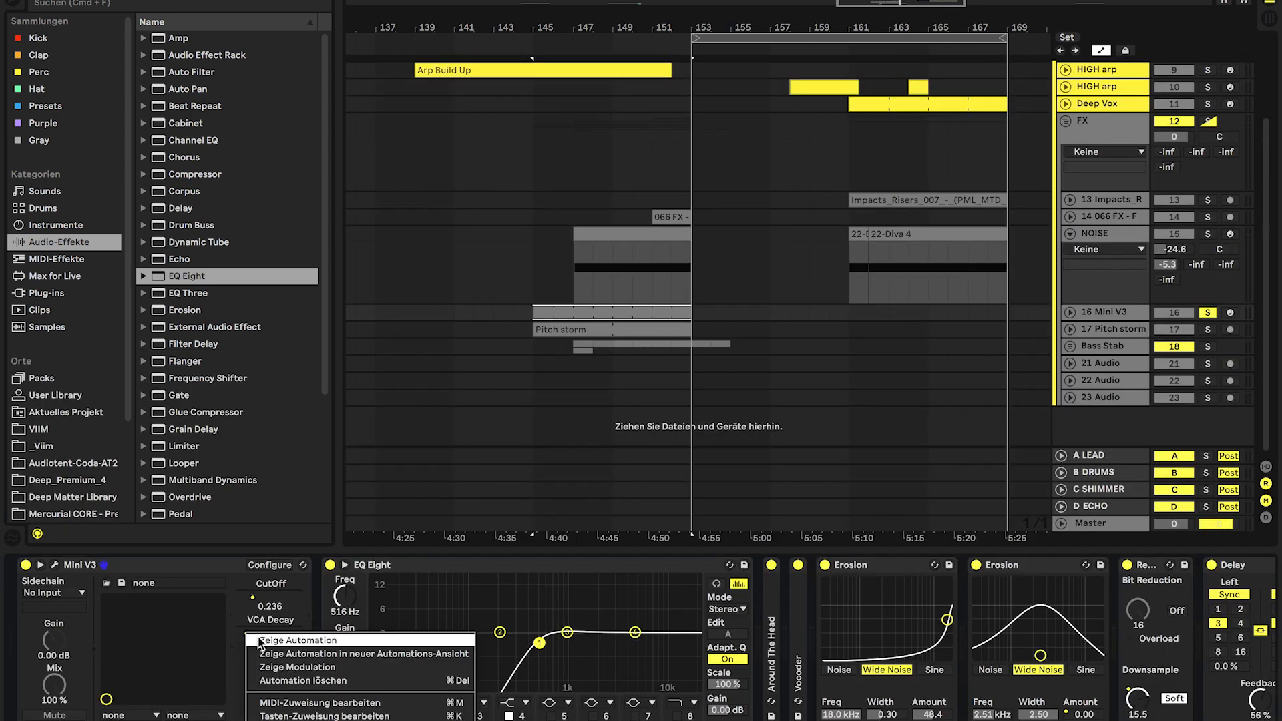
{"action": "left_click", "coordinate": [258, 637]}
{"action": "left_click", "coordinate": [253, 604]}
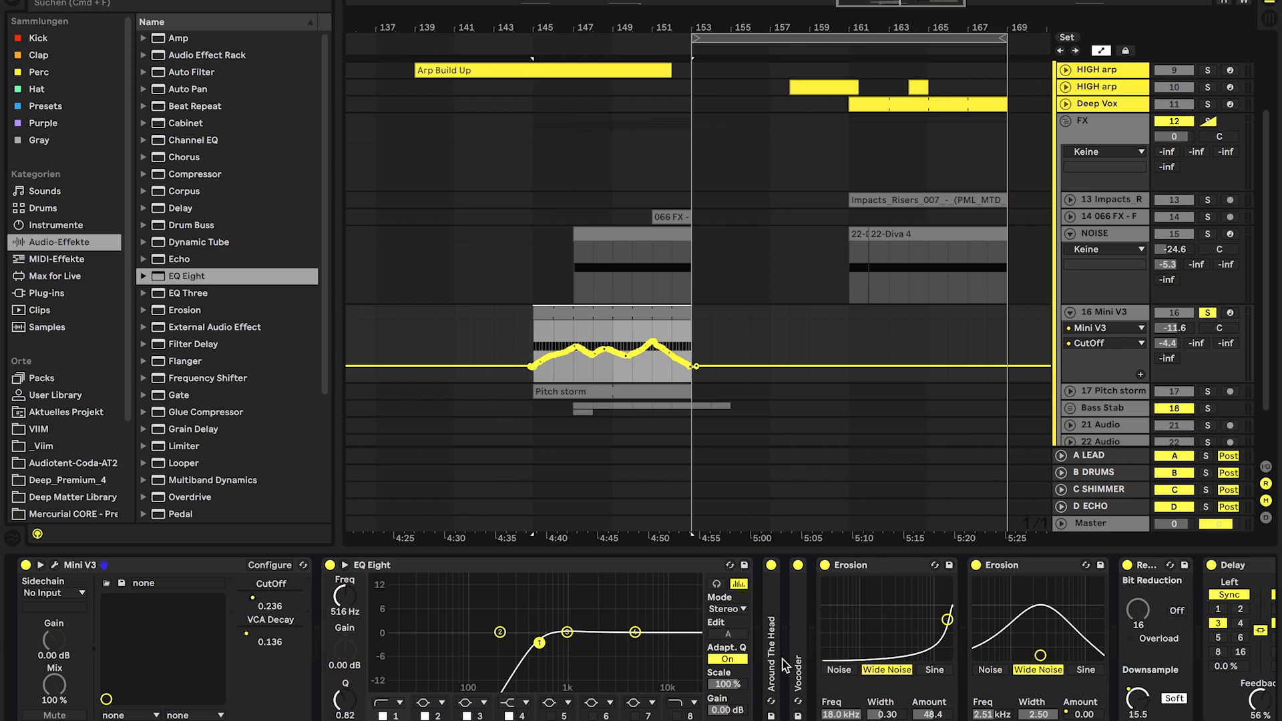
Step: Look into the Mini V3 track's Vocoder, collapse it again, and show the Redux downsample automation
{"action": "scroll", "coordinate": [784, 664], "scroll_direction": "right", "scroll_amount": 5}
{"action": "double_click", "coordinate": [486, 627]}
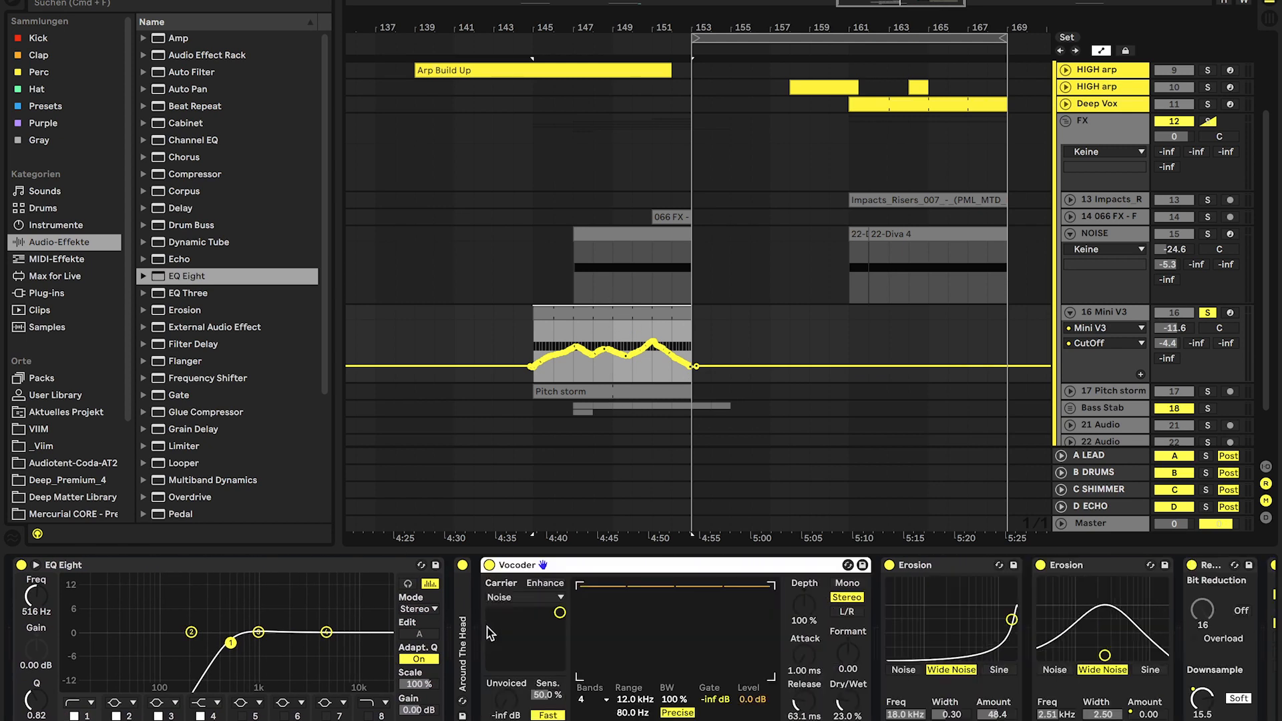
{"action": "double_click", "coordinate": [569, 566]}
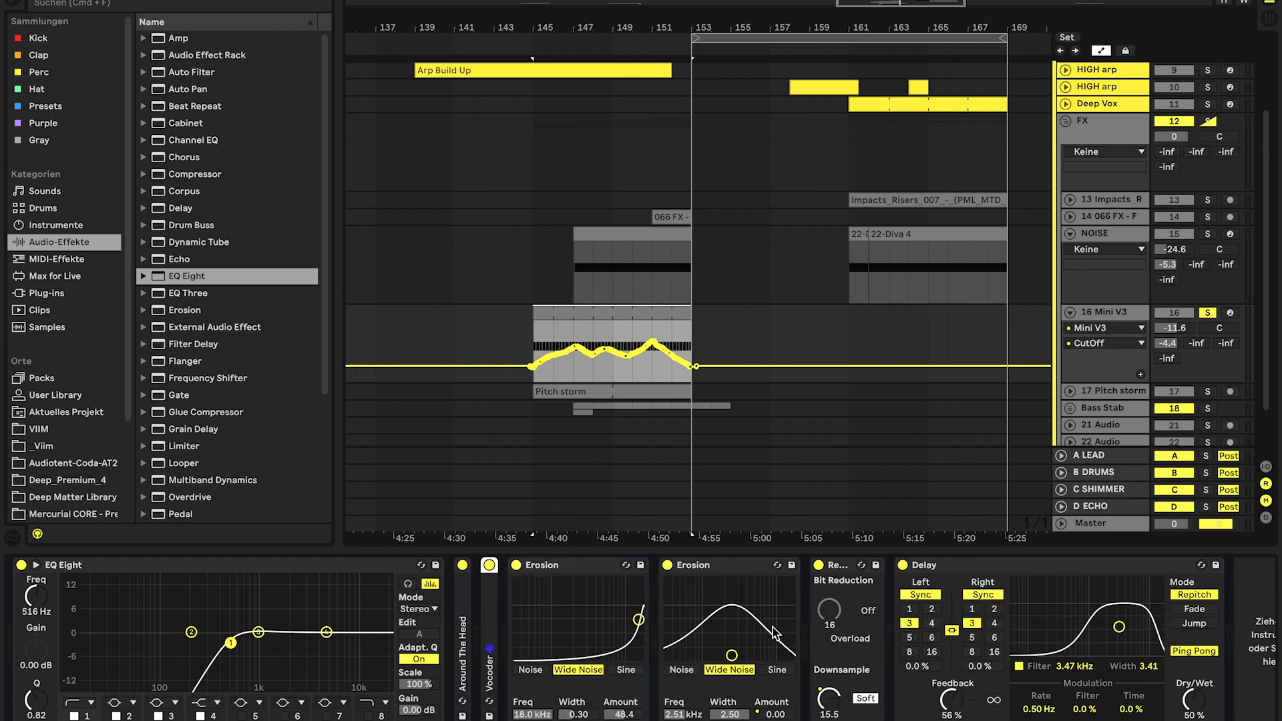
{"action": "left_click", "coordinate": [829, 699]}
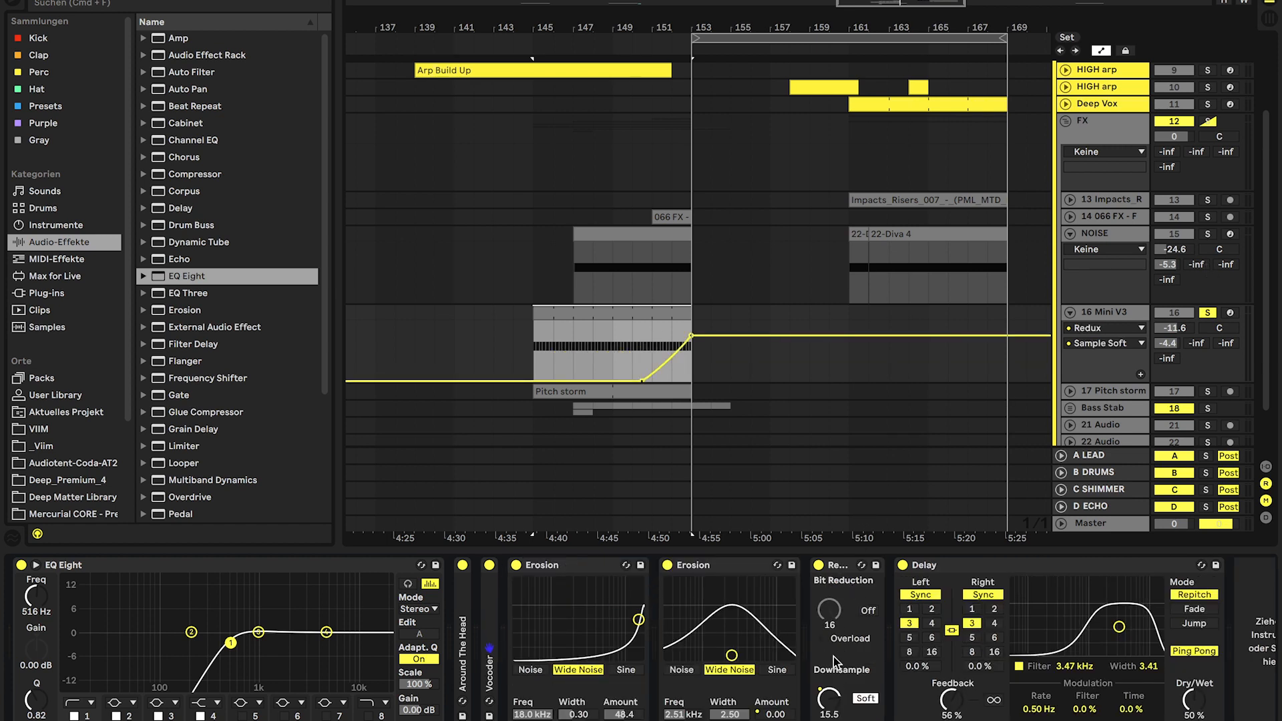
Step: Unfold and solo the Pitch storm track, play it from bar 145, and set its volume to -28.3 dB
{"action": "left_click", "coordinate": [1112, 396]}
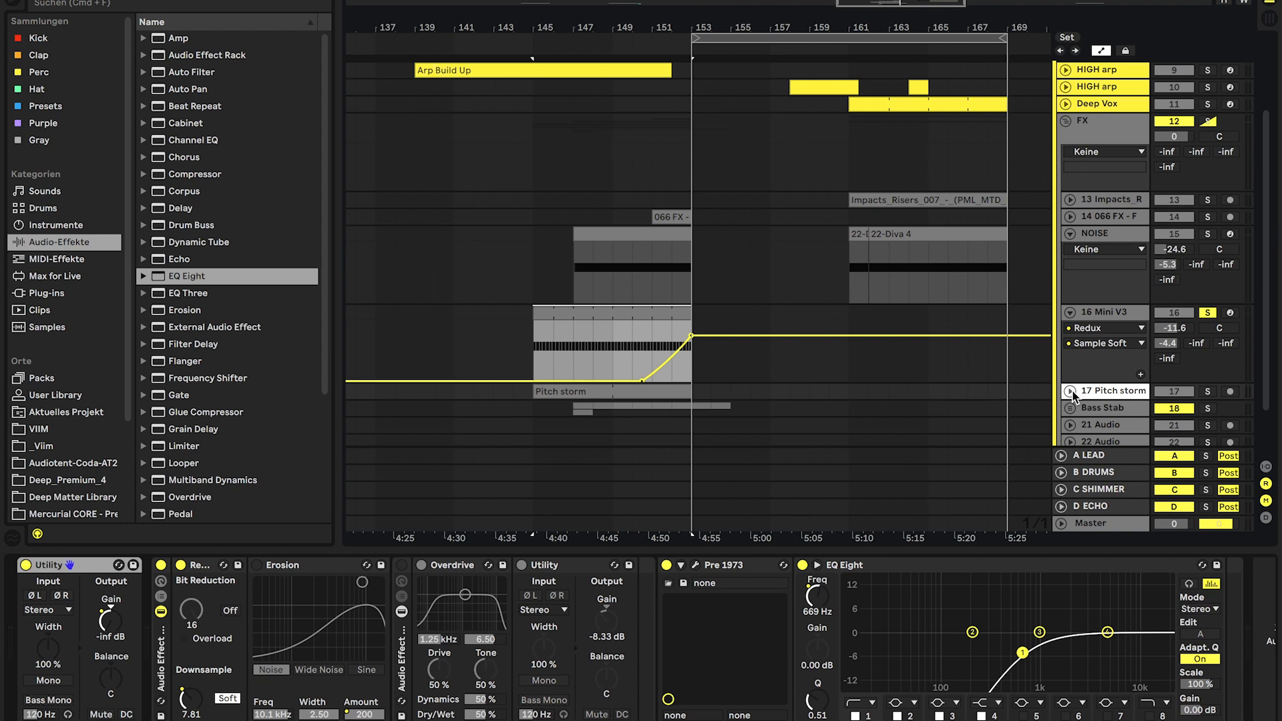
{"action": "left_click", "coordinate": [1070, 392]}
{"action": "left_click", "coordinate": [535, 408]}
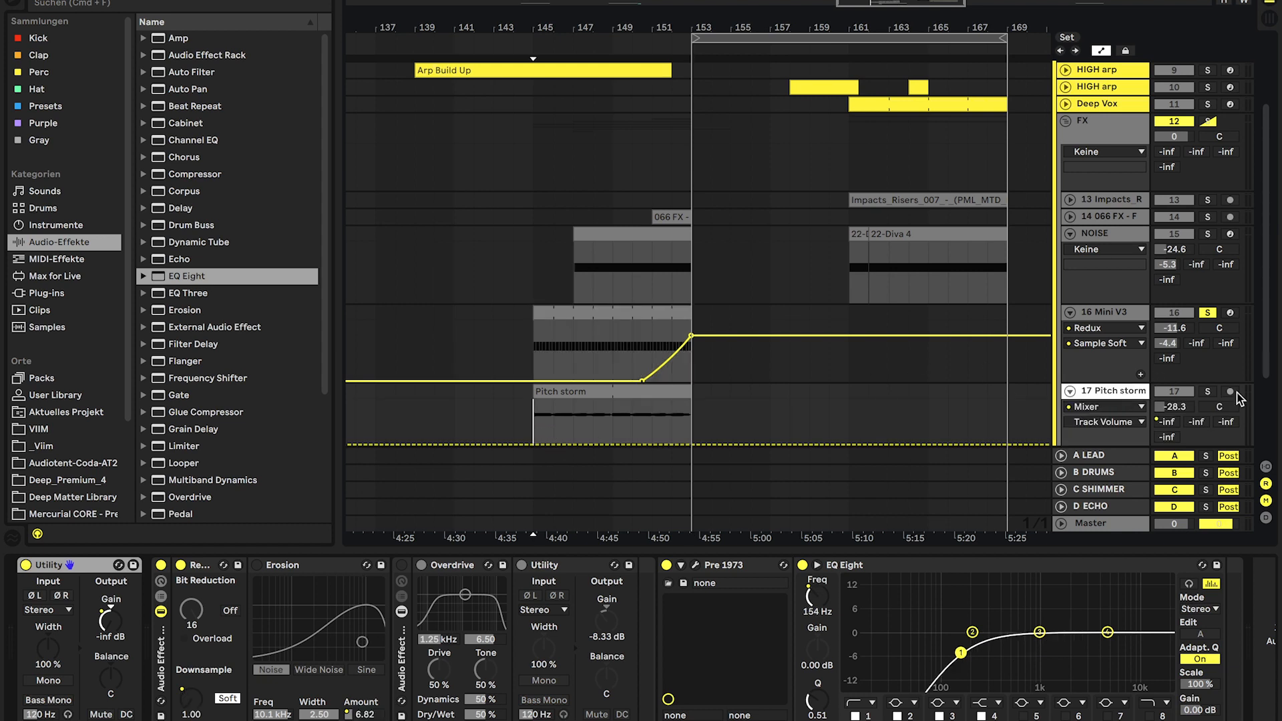
{"action": "left_click", "coordinate": [1208, 392]}
{"action": "key", "text": "space"}
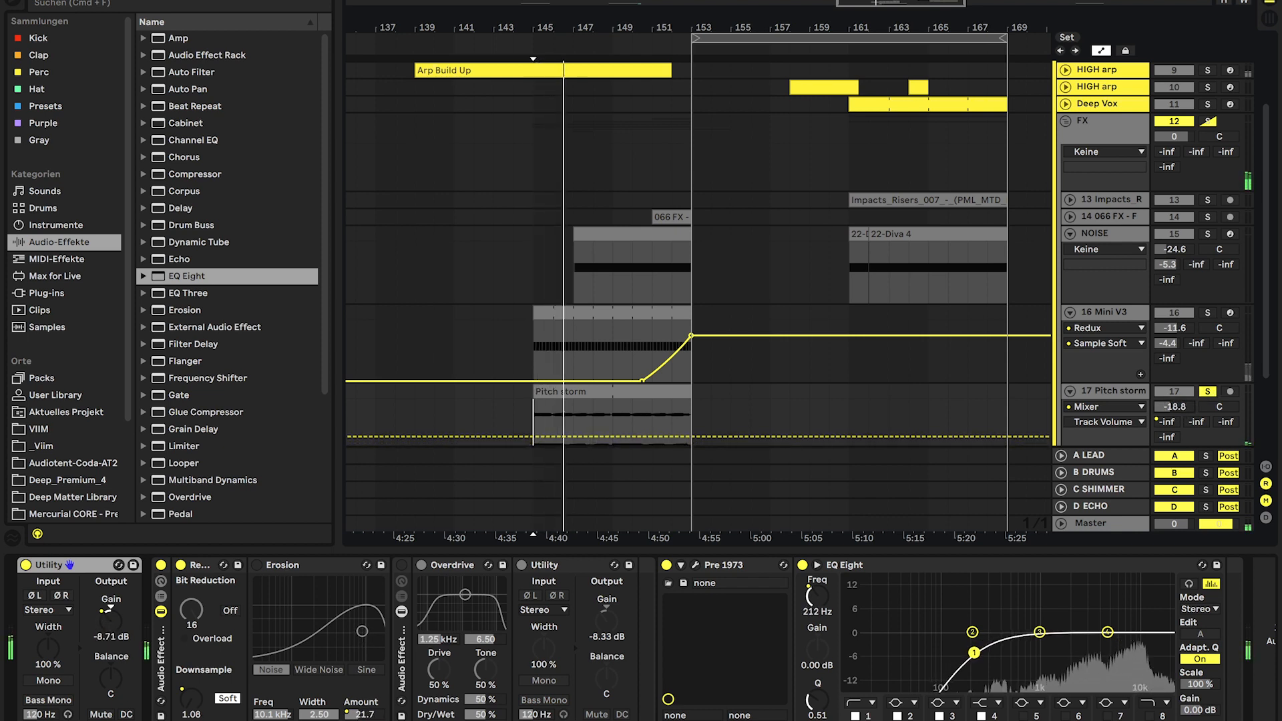
{"action": "left_click_drag", "start_coordinate": [1175, 406], "coordinate": [1178, 411]}
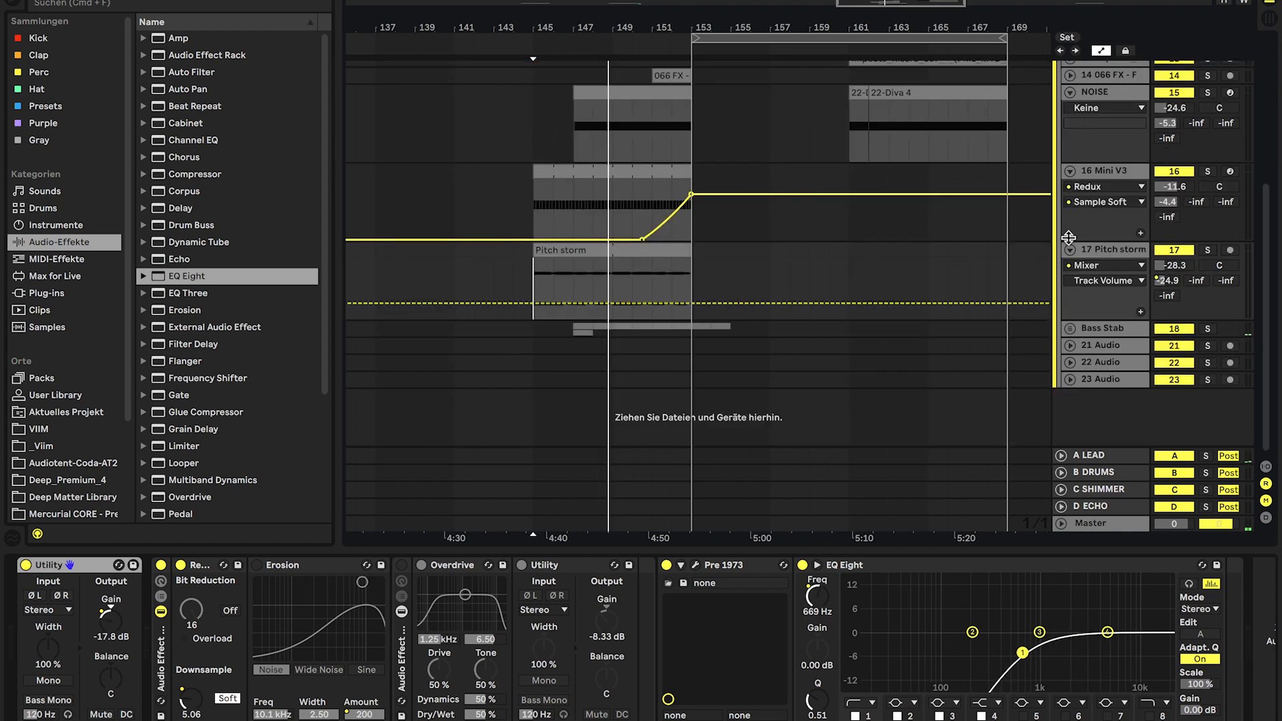
Step: Fold the NOISE, Mini V3 and Pitch storm tracks and collapse the FX group
{"action": "scroll", "coordinate": [1069, 241], "scroll_direction": "up", "scroll_amount": 4}
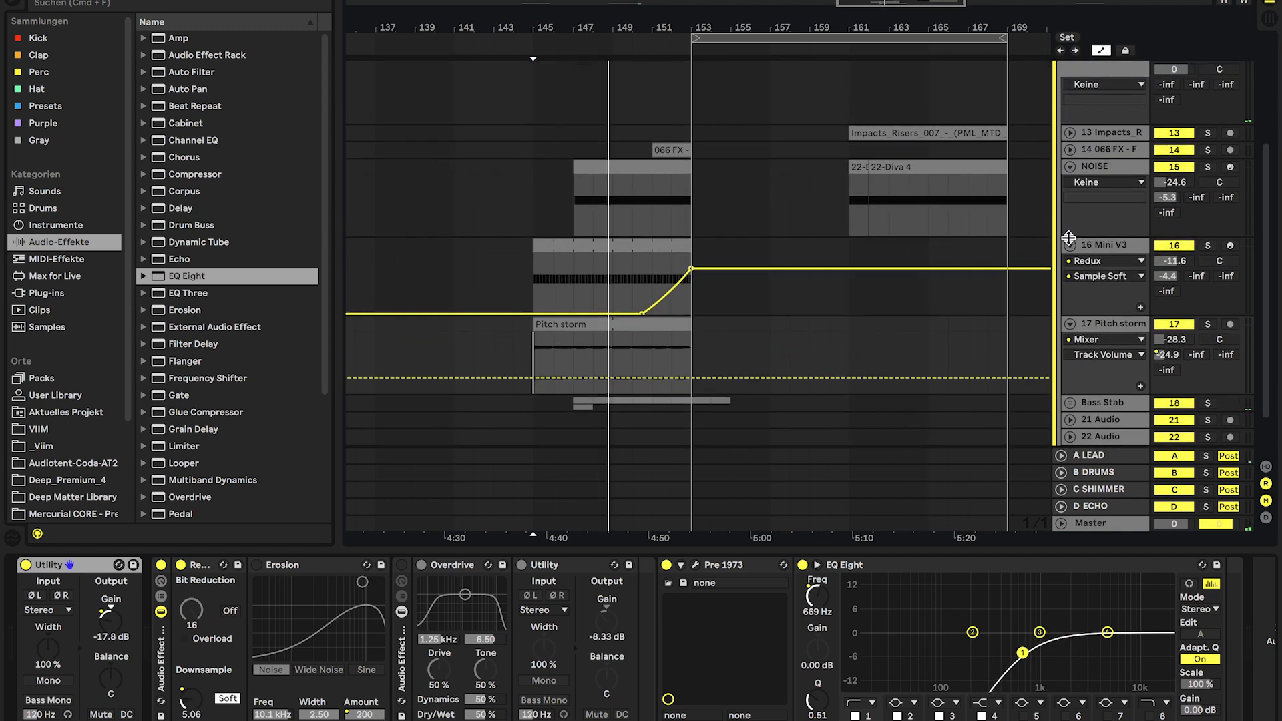
{"action": "left_click", "coordinate": [1095, 225]}
{"action": "left_click", "coordinate": [1069, 225]}
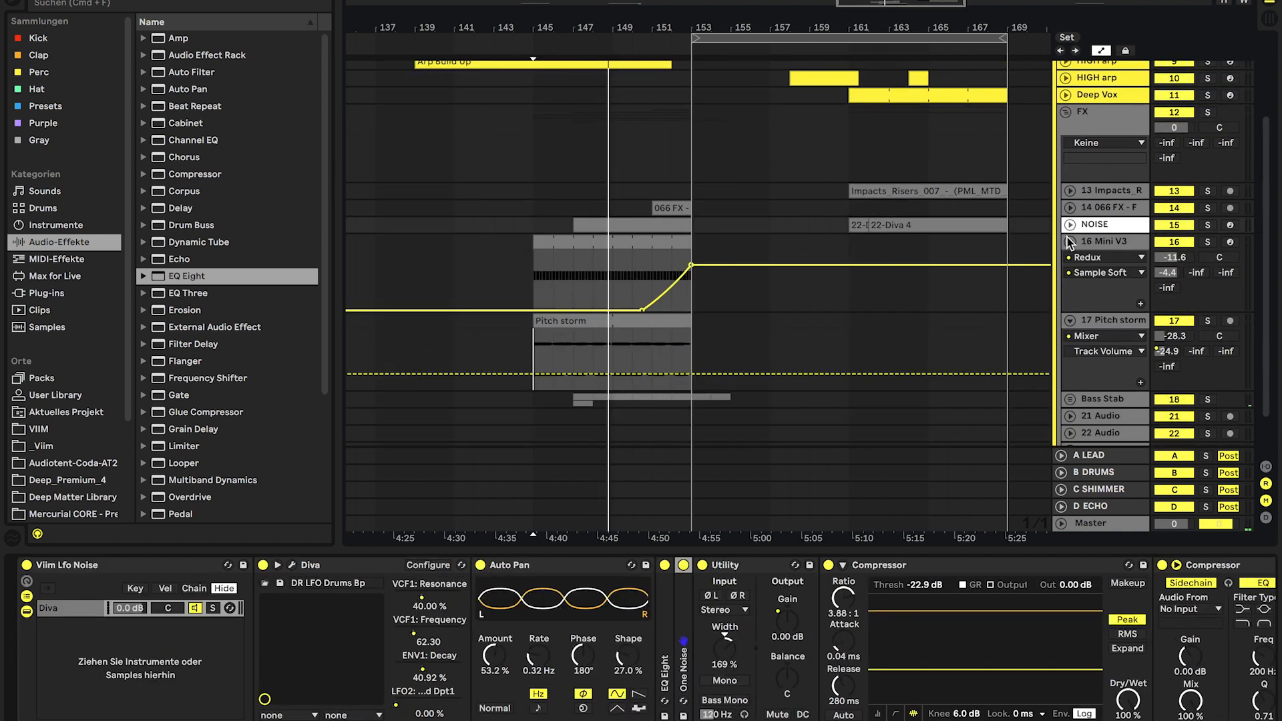
{"action": "left_click", "coordinate": [1070, 239]}
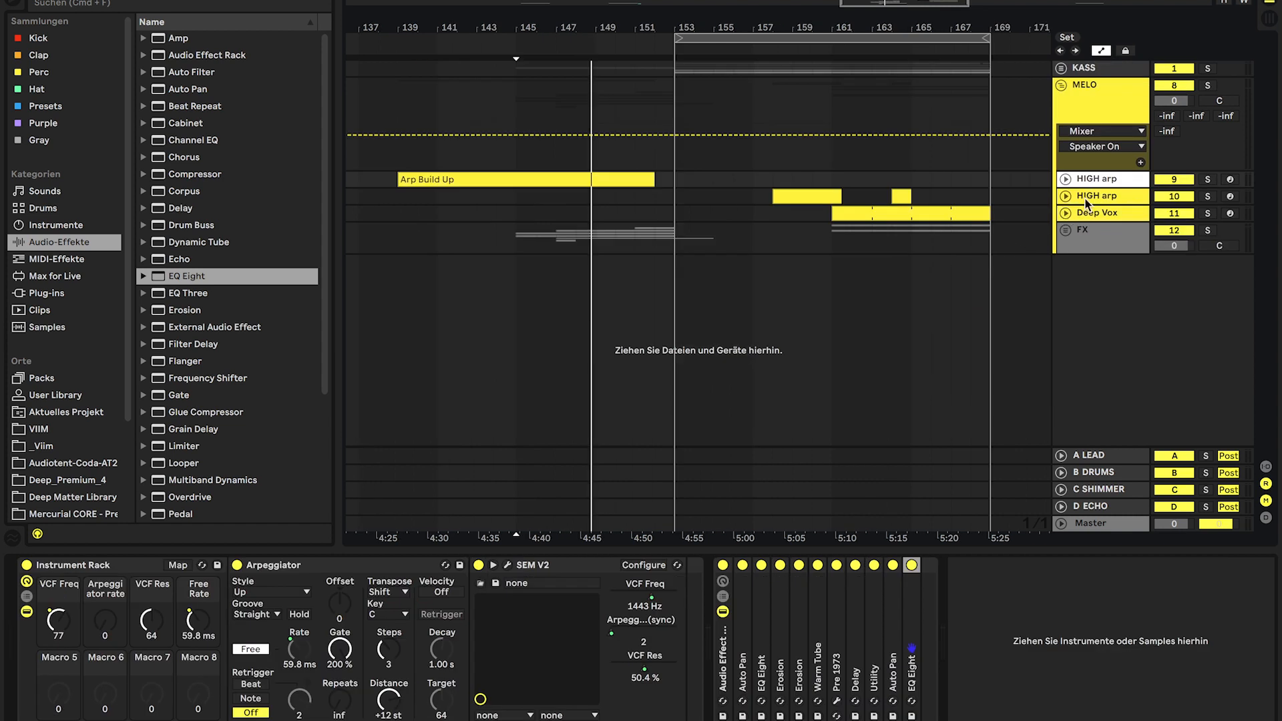
Step: Look at the device chains of the second HIGH arp and Deep Vox, and place the playback start at bar 145 on the FX group
{"action": "left_click", "coordinate": [1088, 200]}
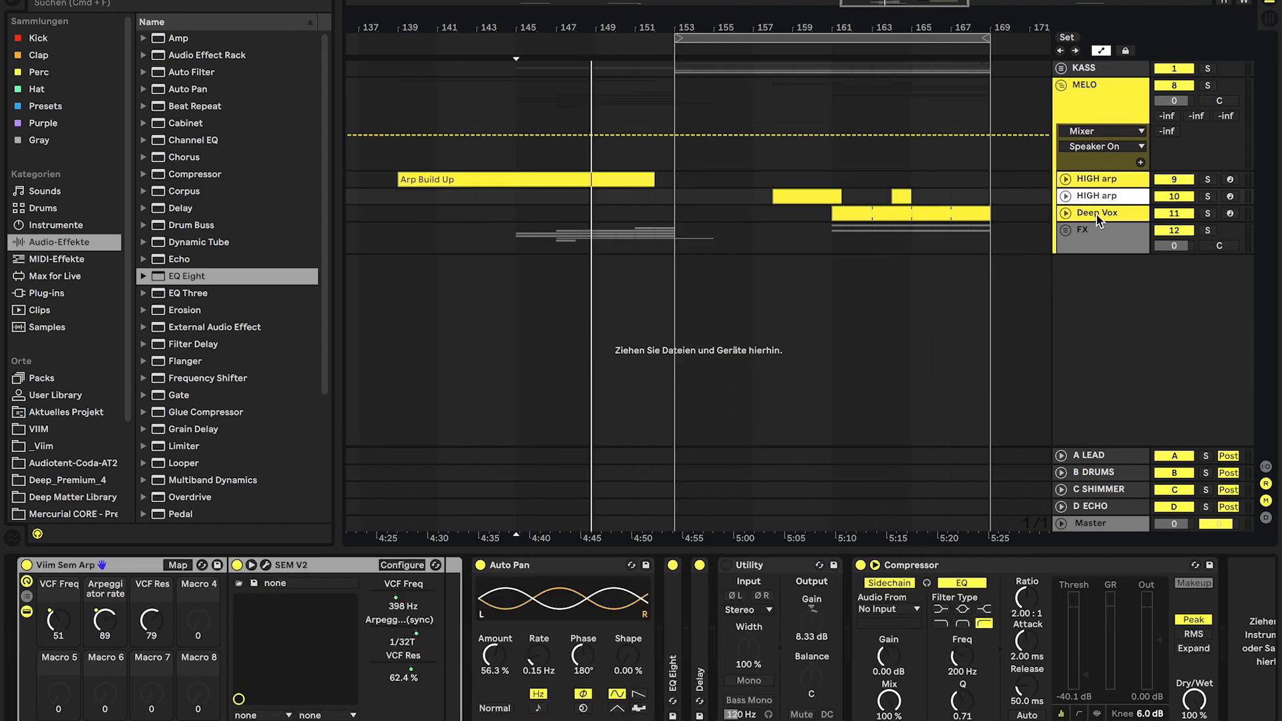
{"action": "left_click", "coordinate": [1096, 215]}
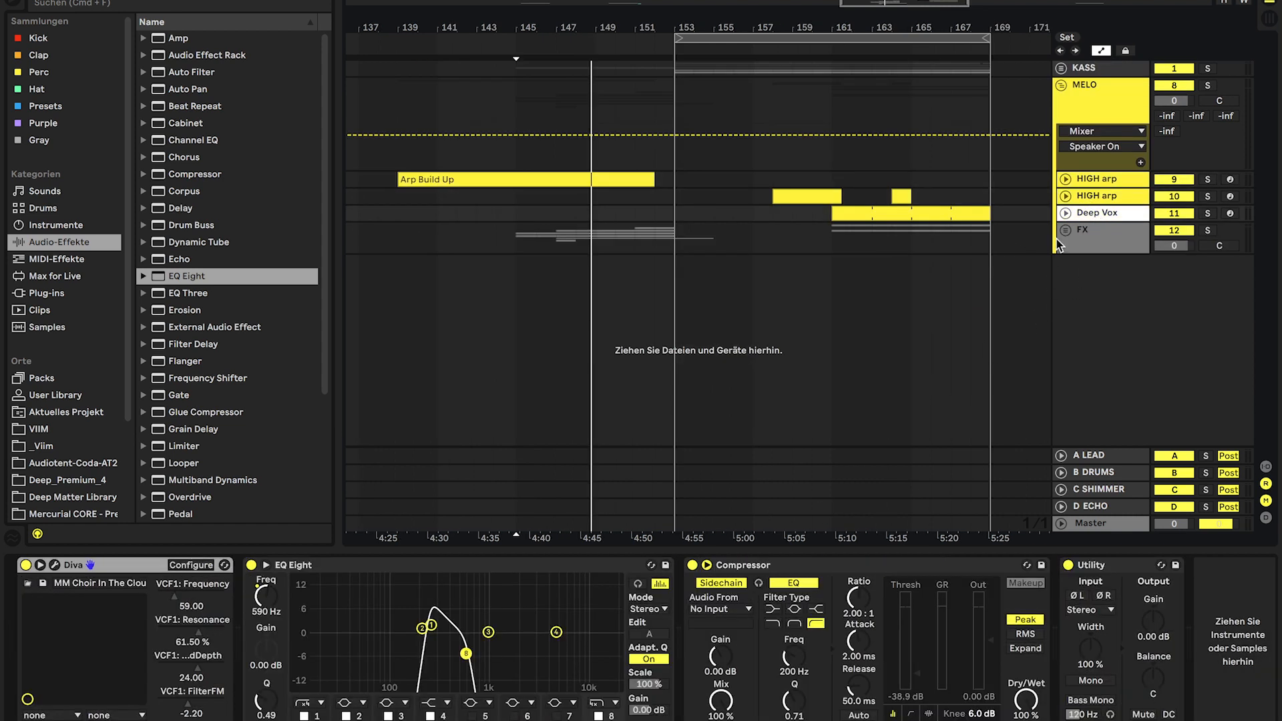
{"action": "left_click", "coordinate": [512, 223]}
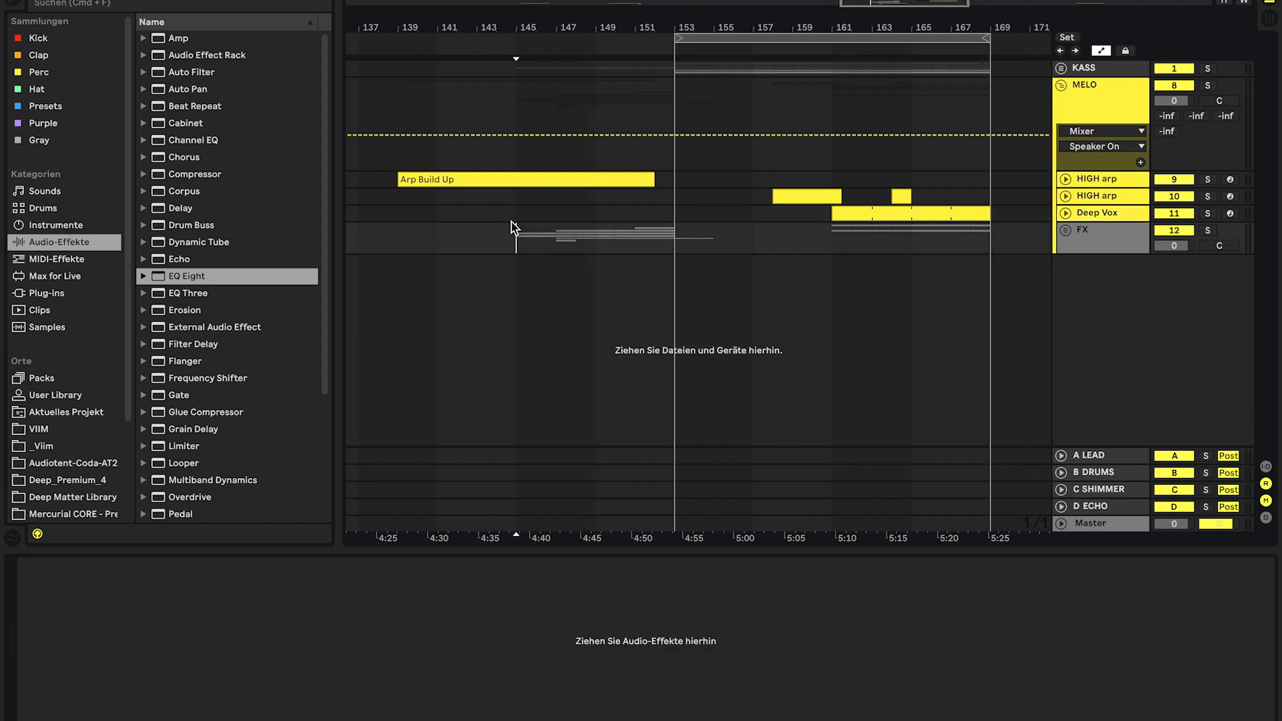